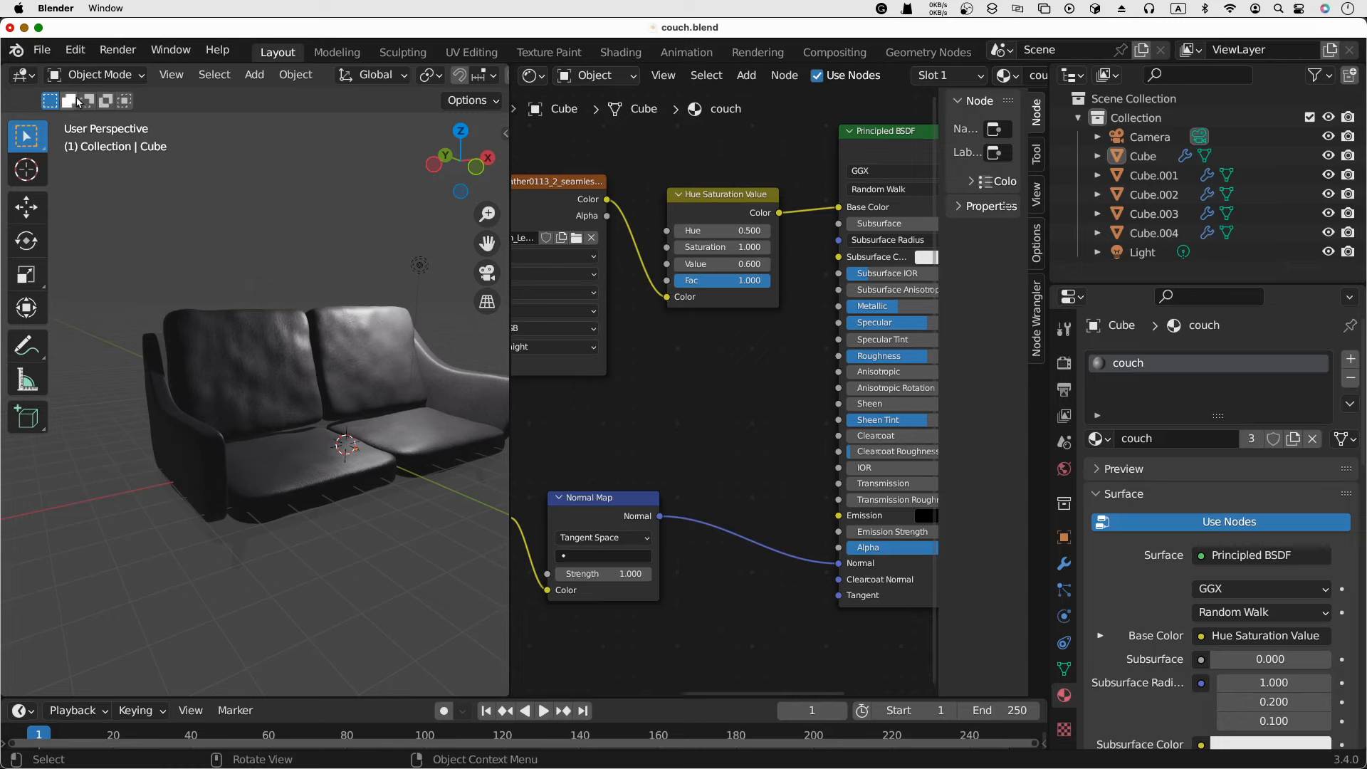
Review the Auto Save settings in the Save & Load preferences, then close the preferences
click(41, 54)
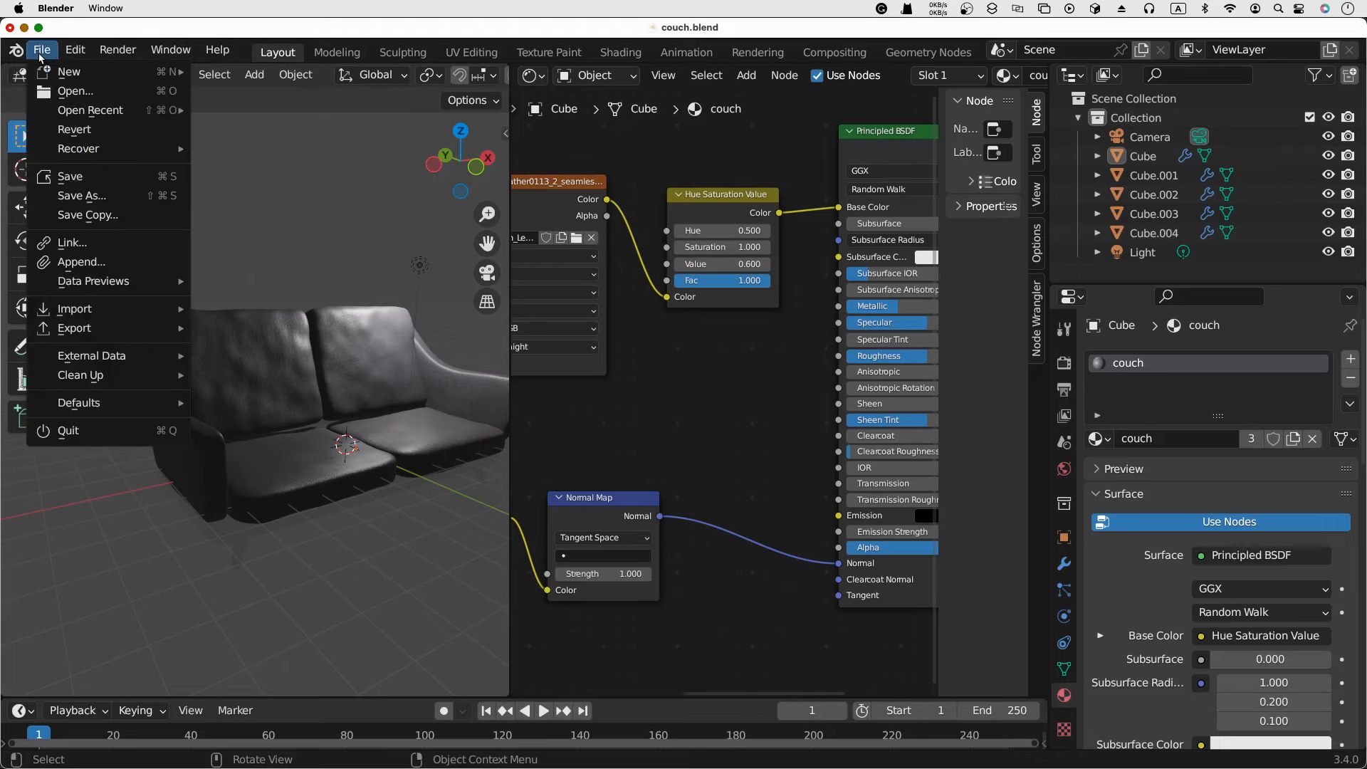
mouse_move(77, 54)
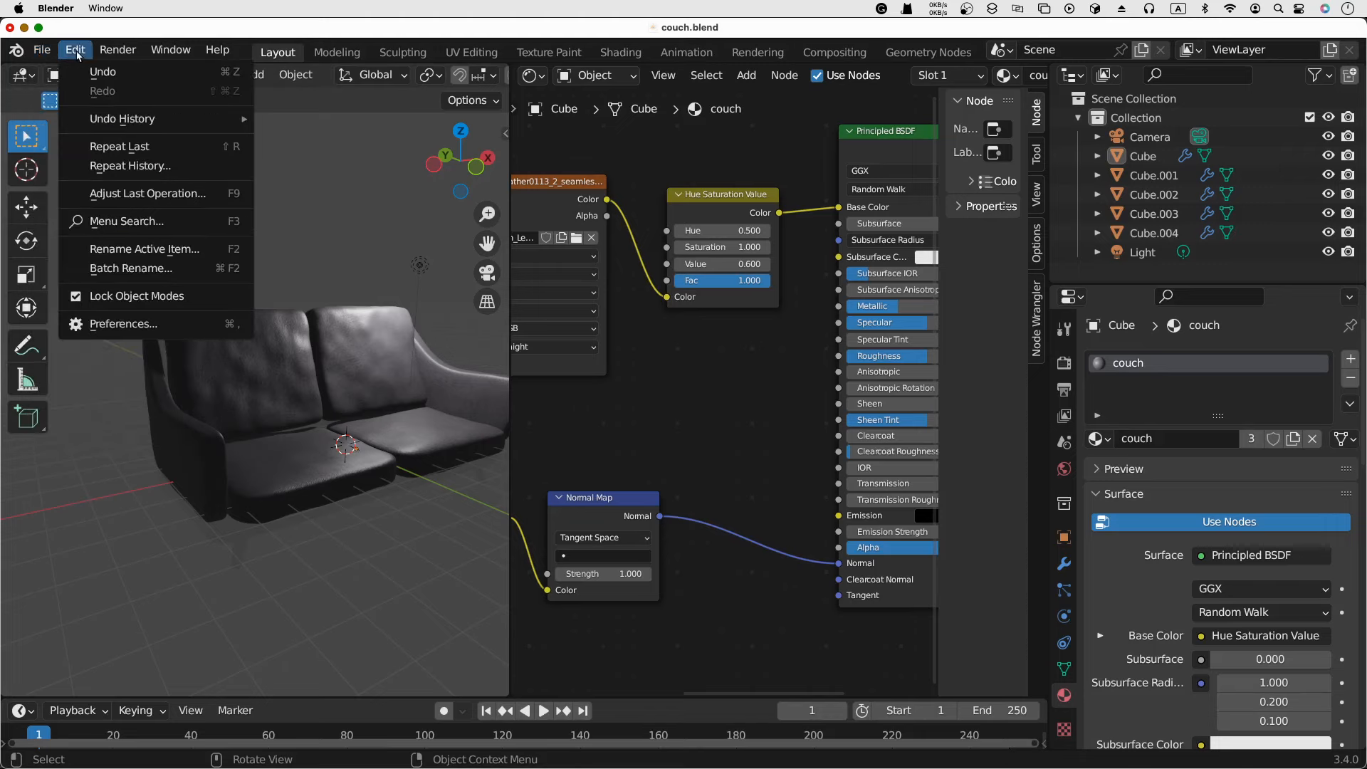
click(153, 330)
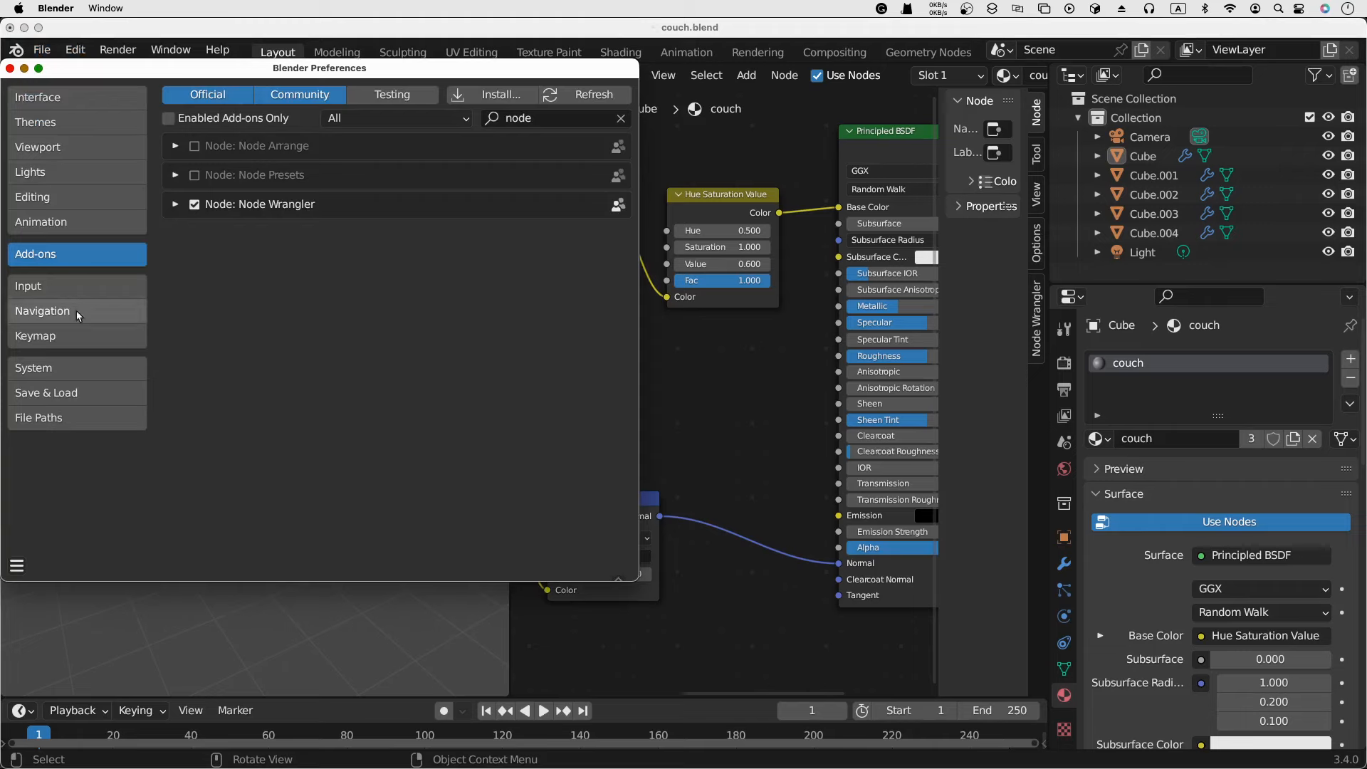
click(76, 391)
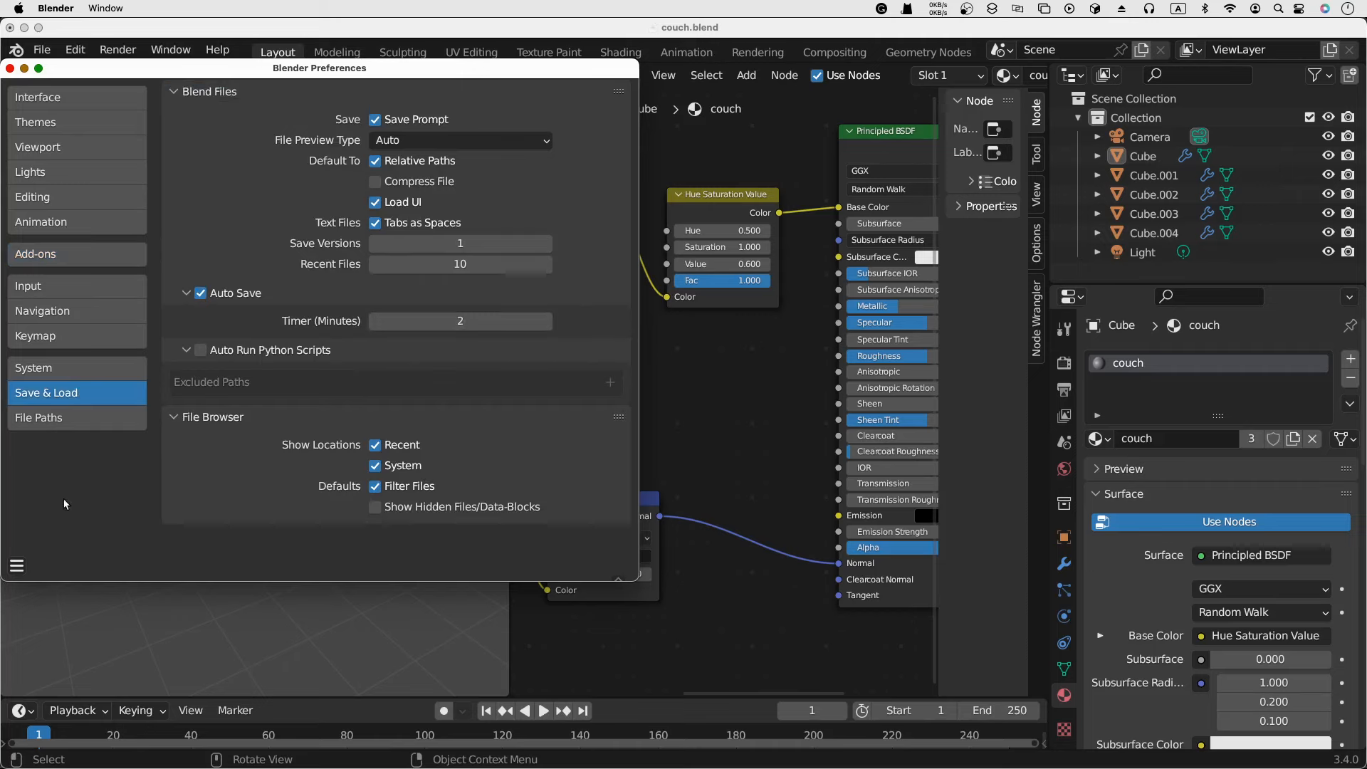
click(16, 565)
click(9, 68)
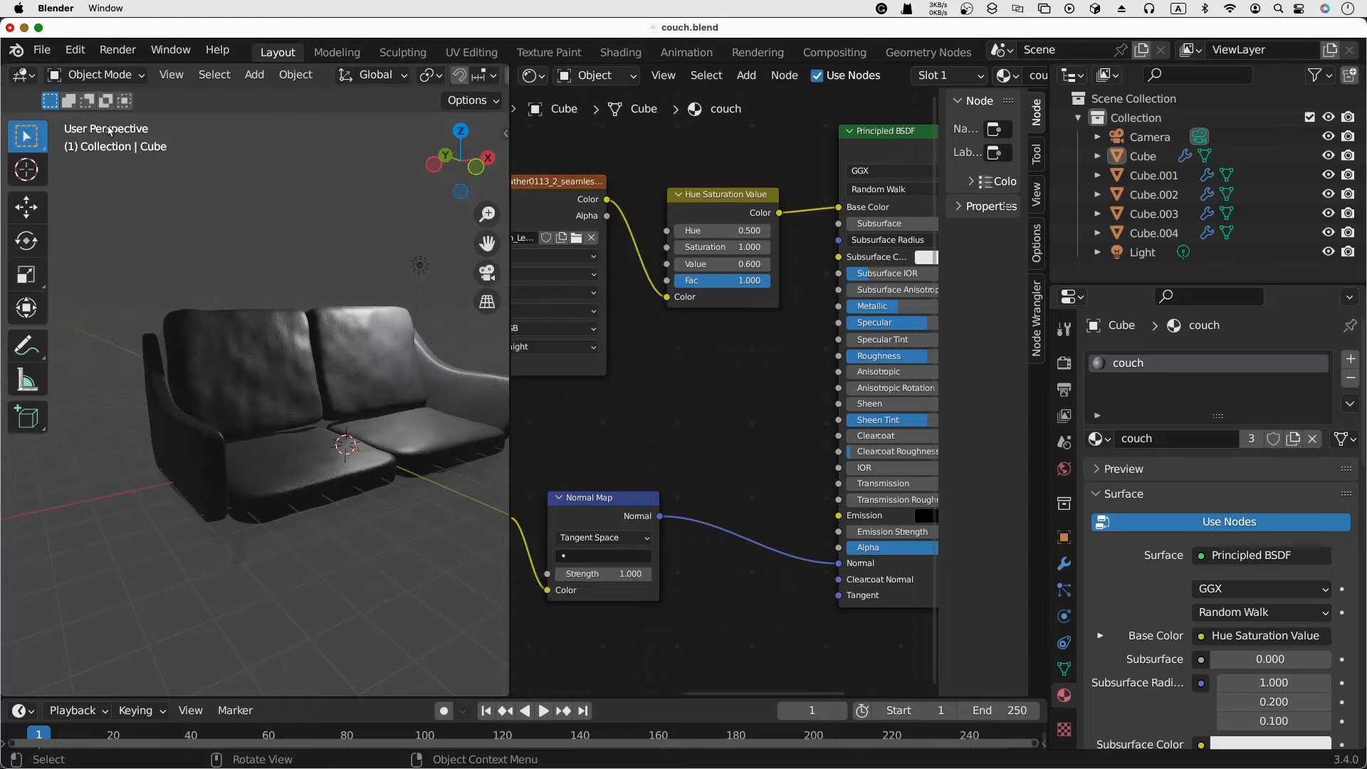
View the list of auto-saved files available for recovery and close it without recovering any
click(44, 51)
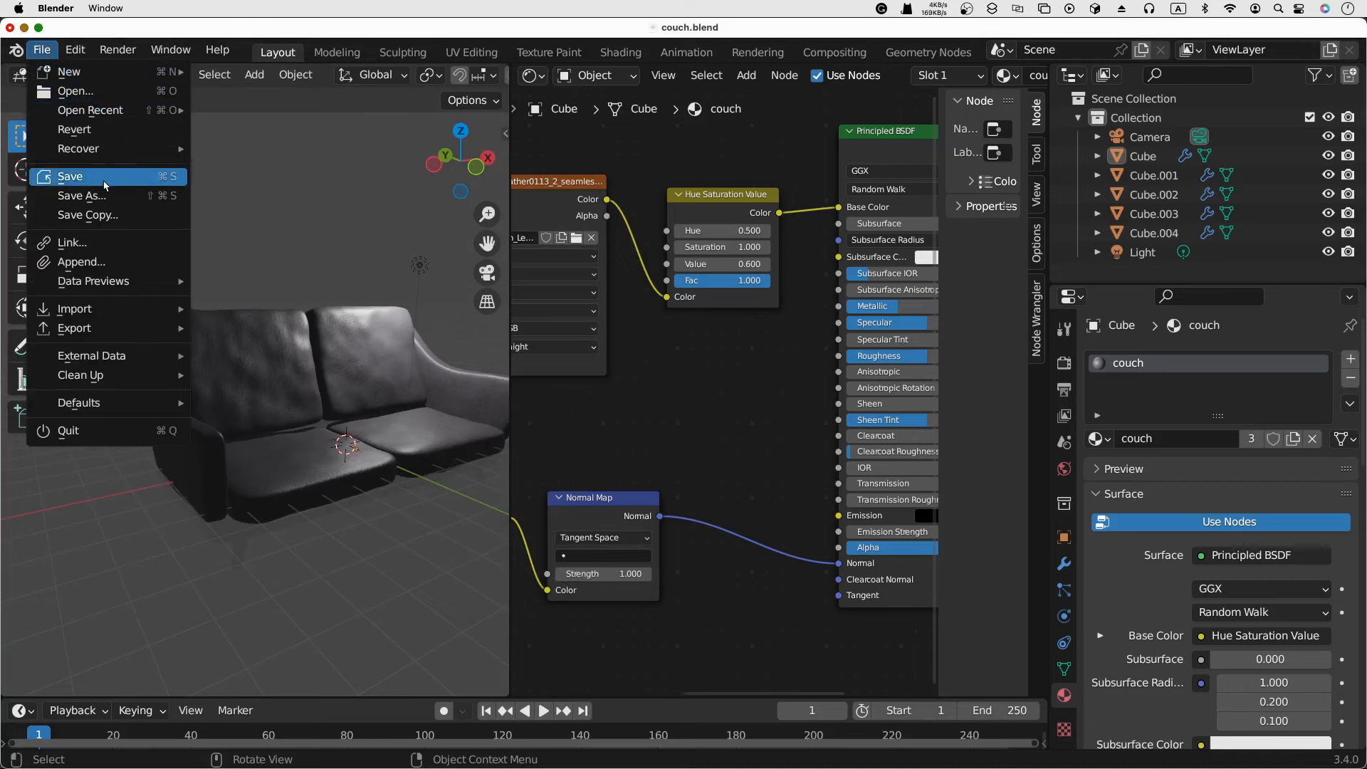
mouse_move(112, 159)
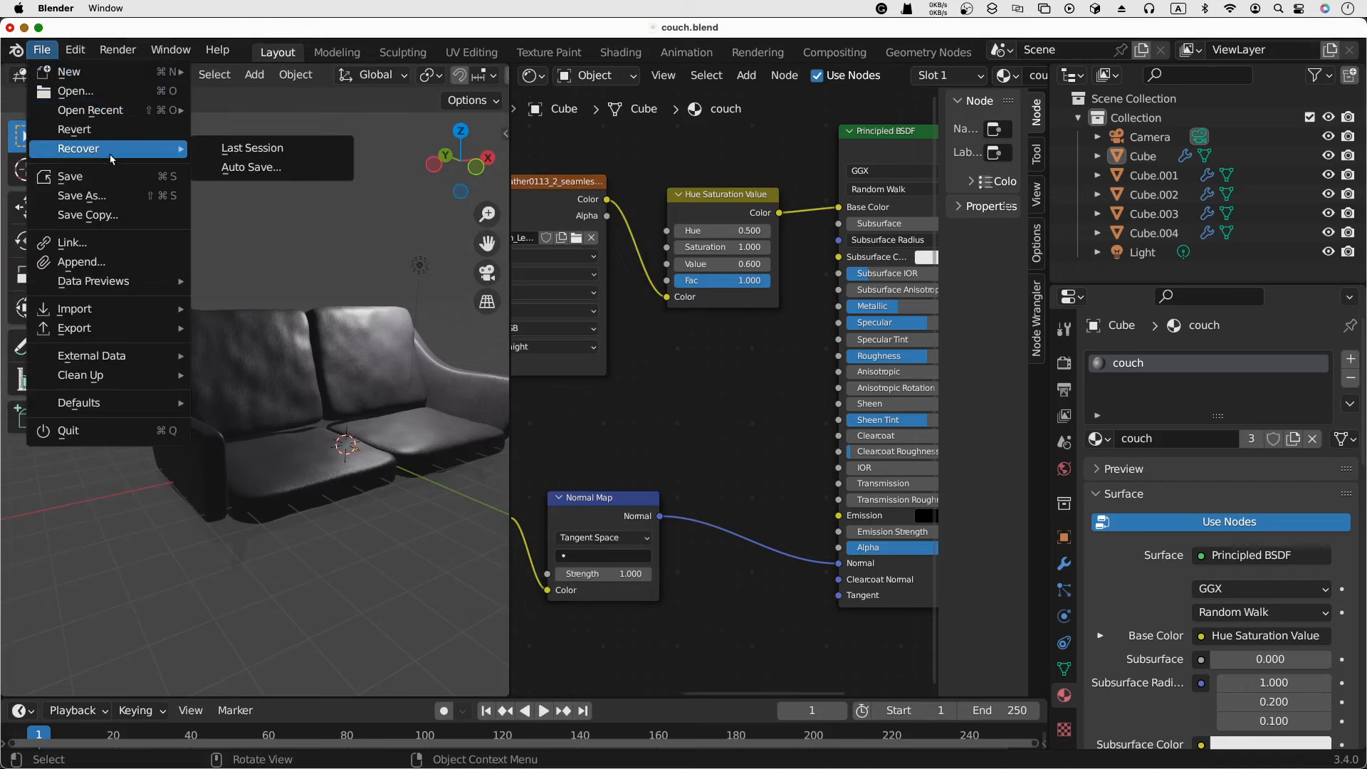
click(282, 168)
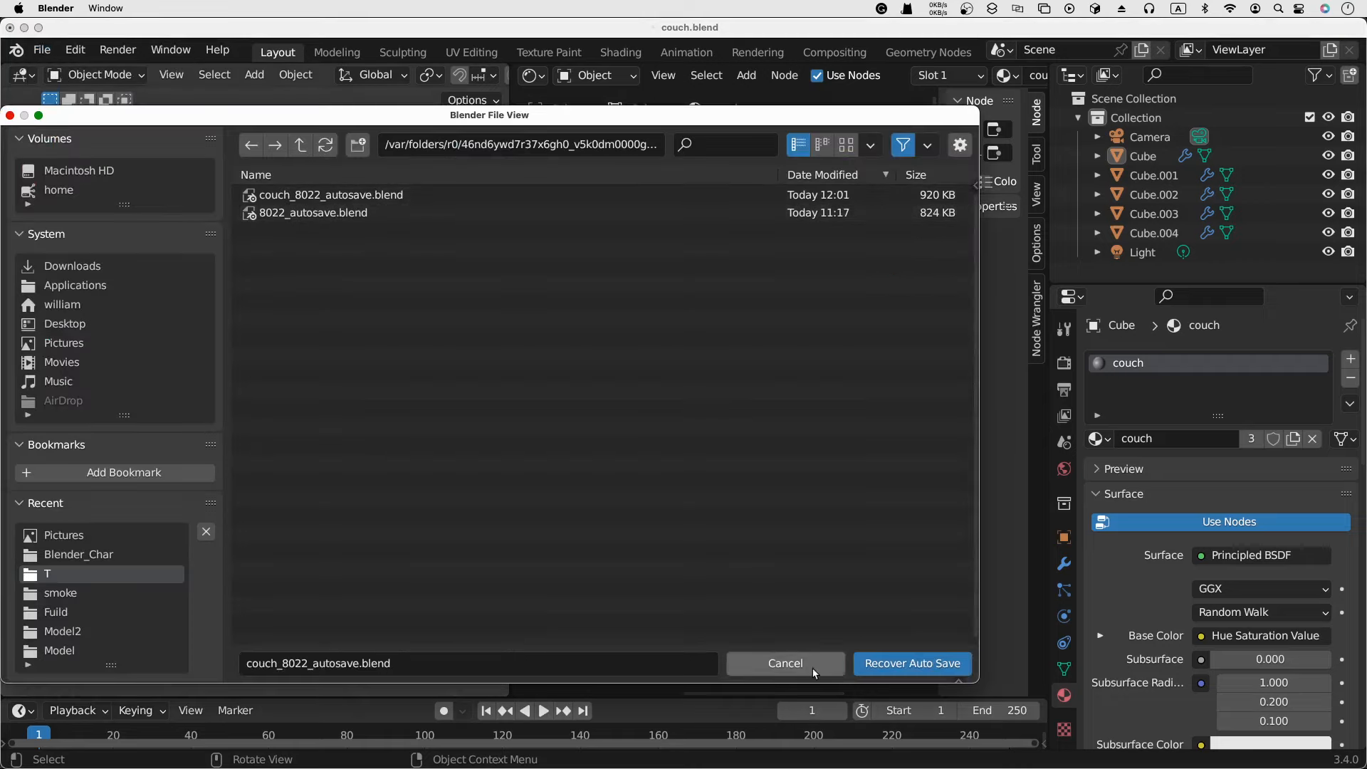
click(786, 664)
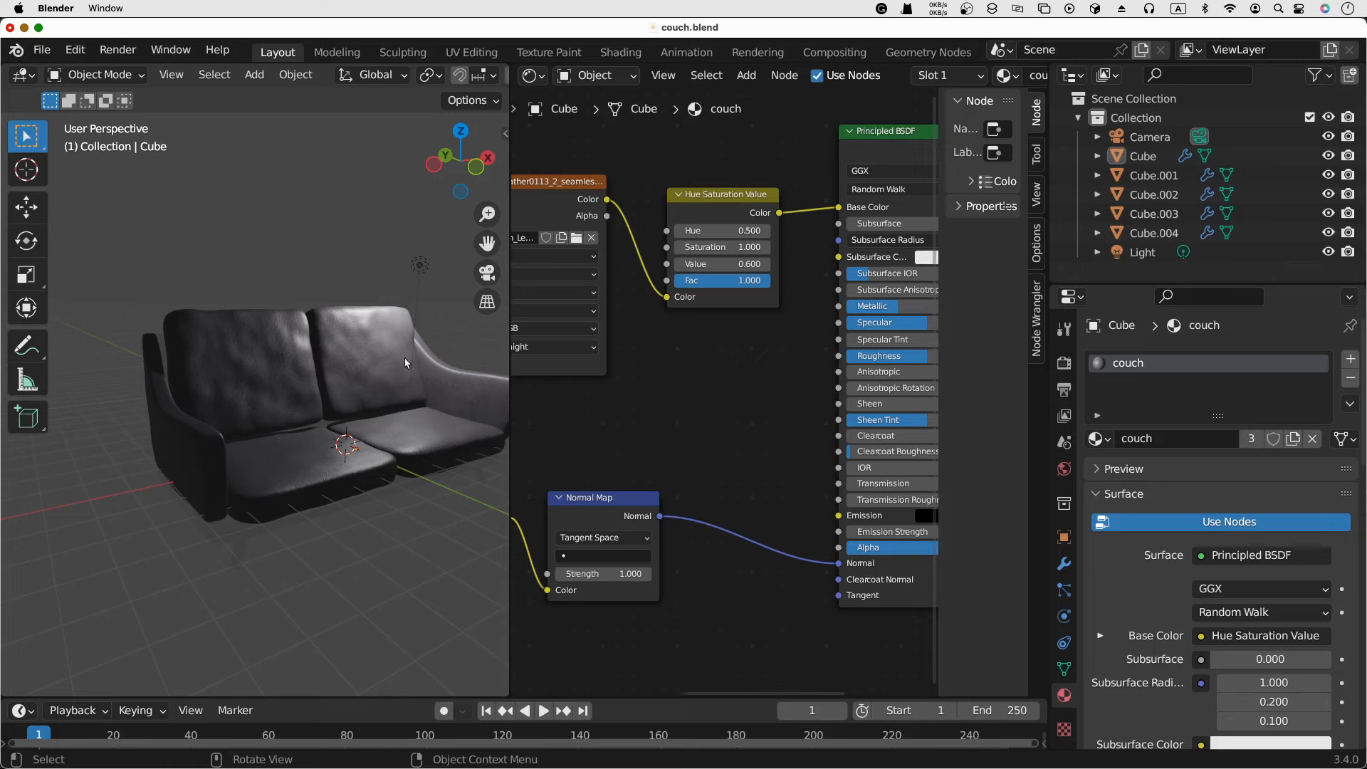
Examine the couch material's Mapping, leather image texture and Normal Map nodes in the shader graph
middle_drag(390, 288, 431, 288)
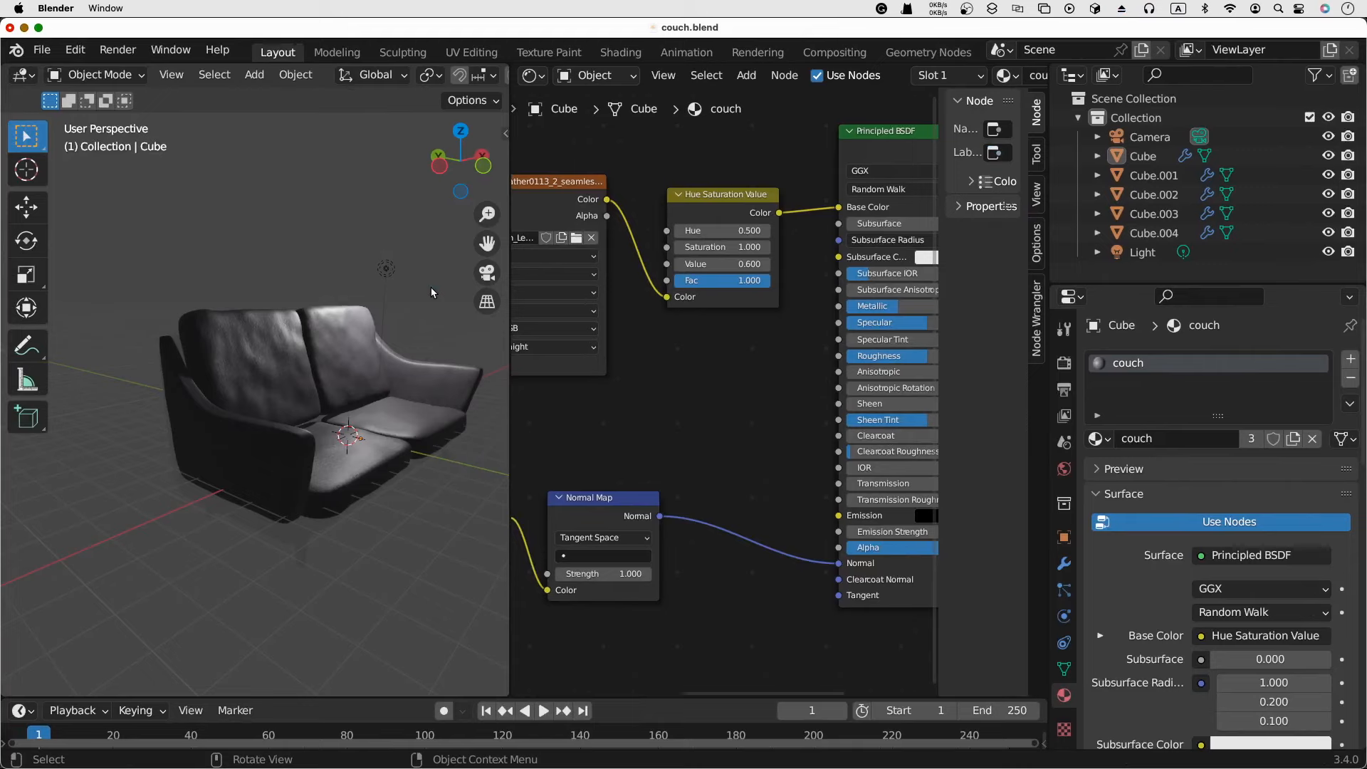
middle_drag(625, 410, 907, 373)
scroll(840, 376, down, 3)
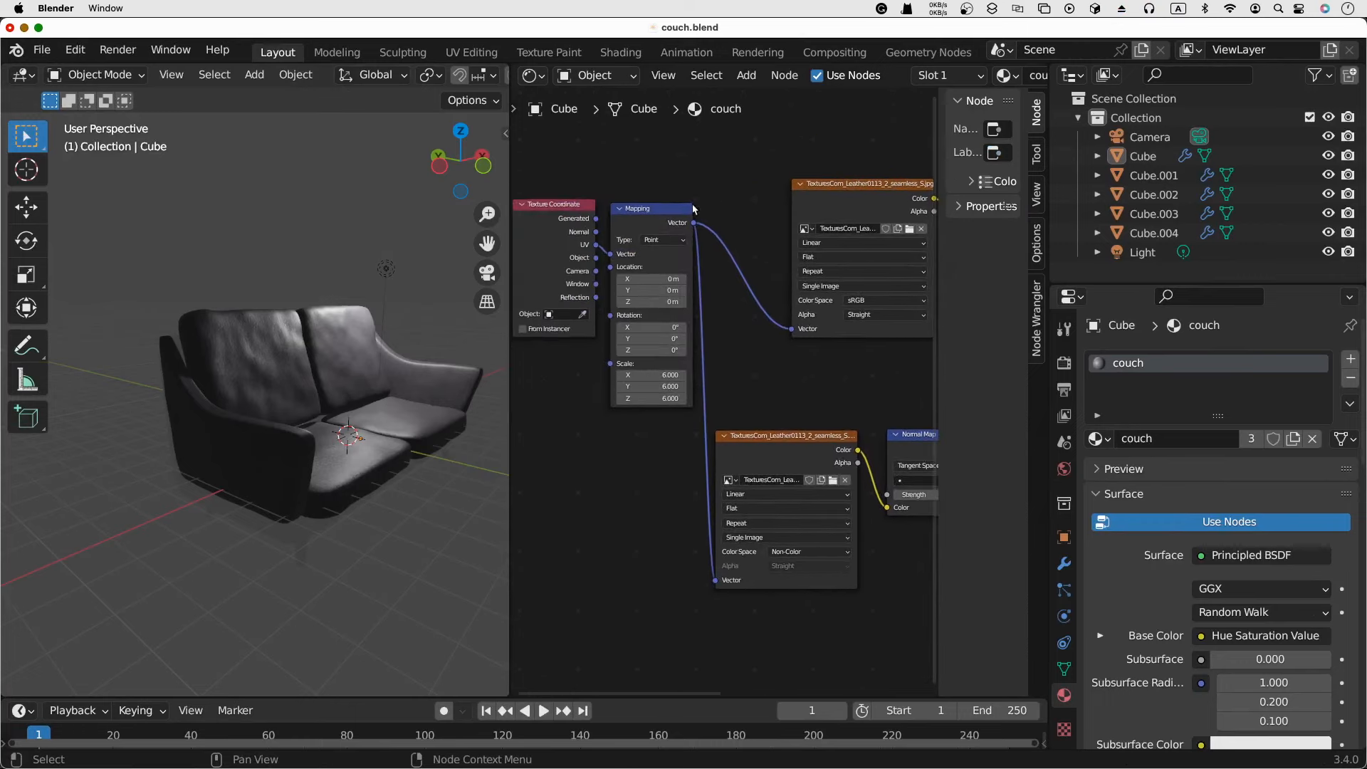
scroll(671, 304, up, 2)
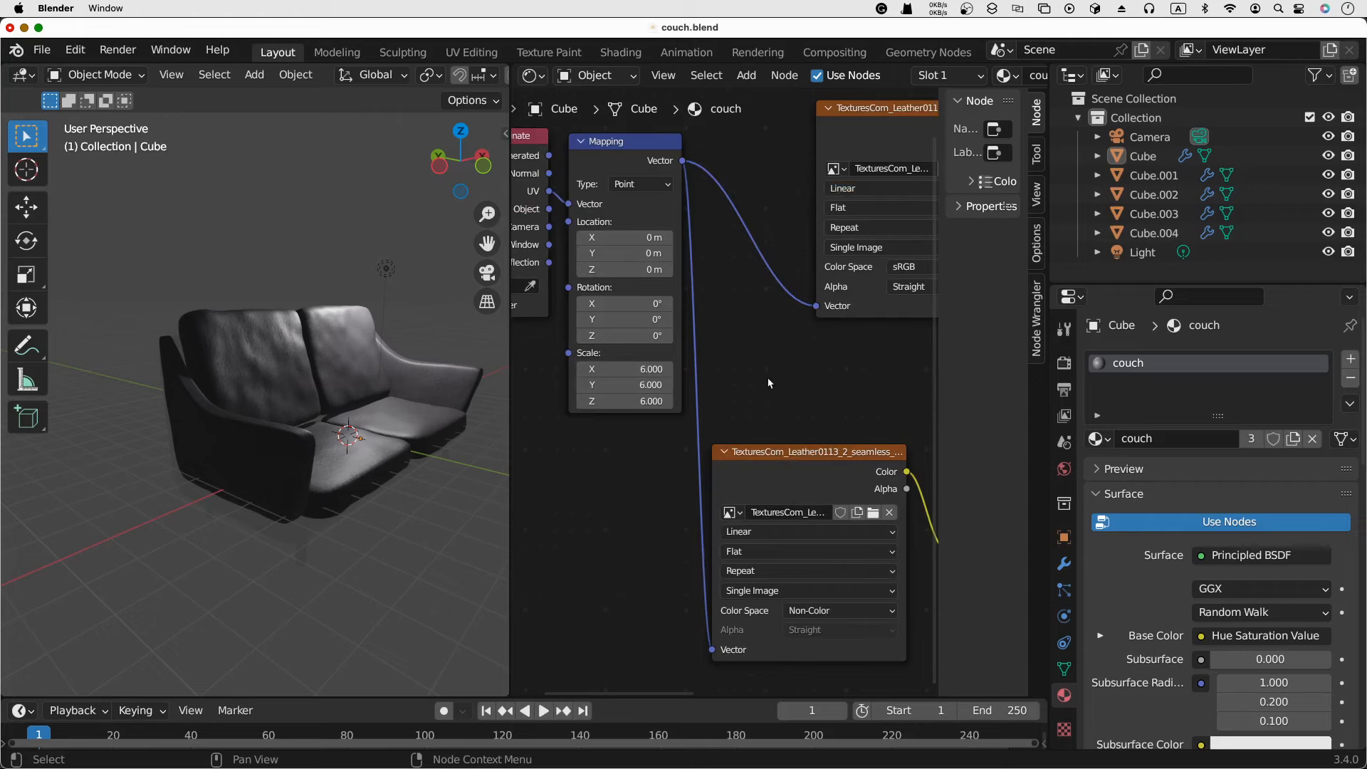
middle_drag(768, 377, 601, 329)
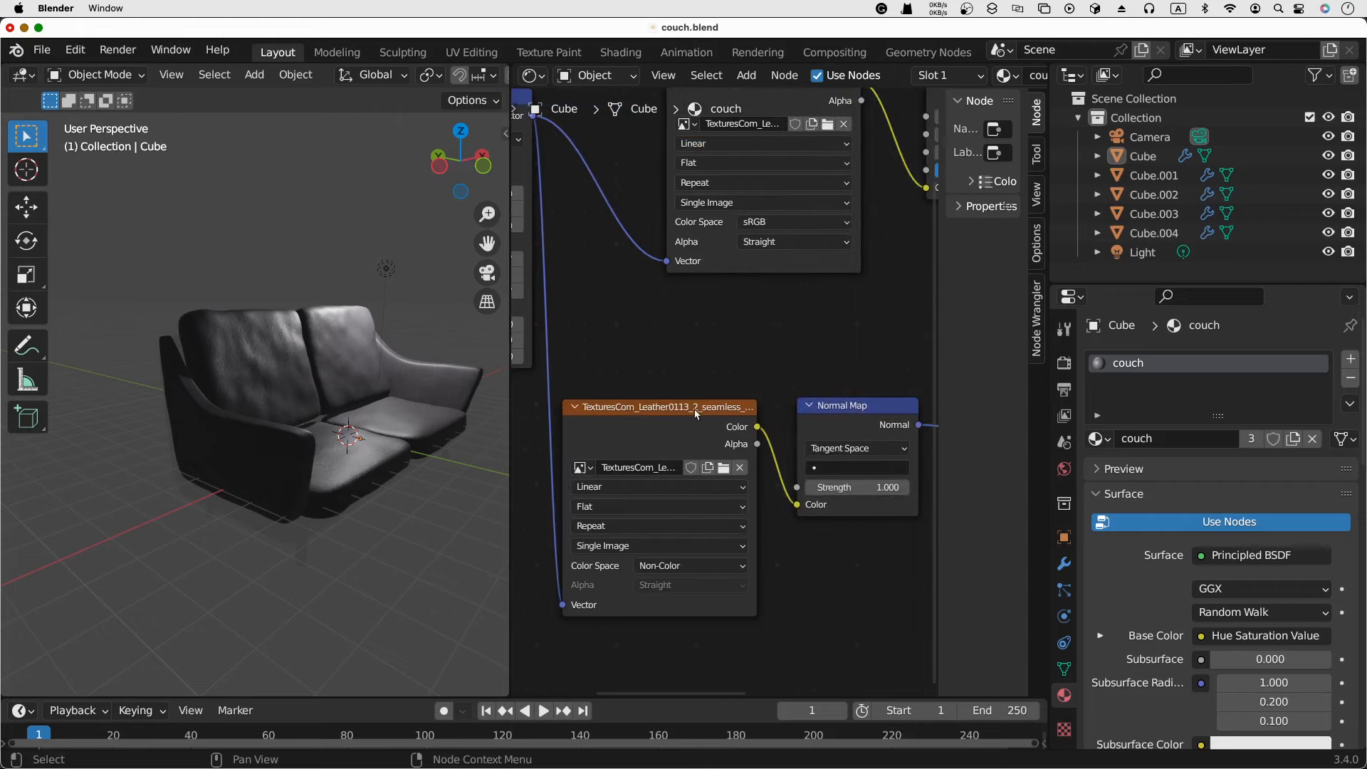
scroll(843, 392, down, 2)
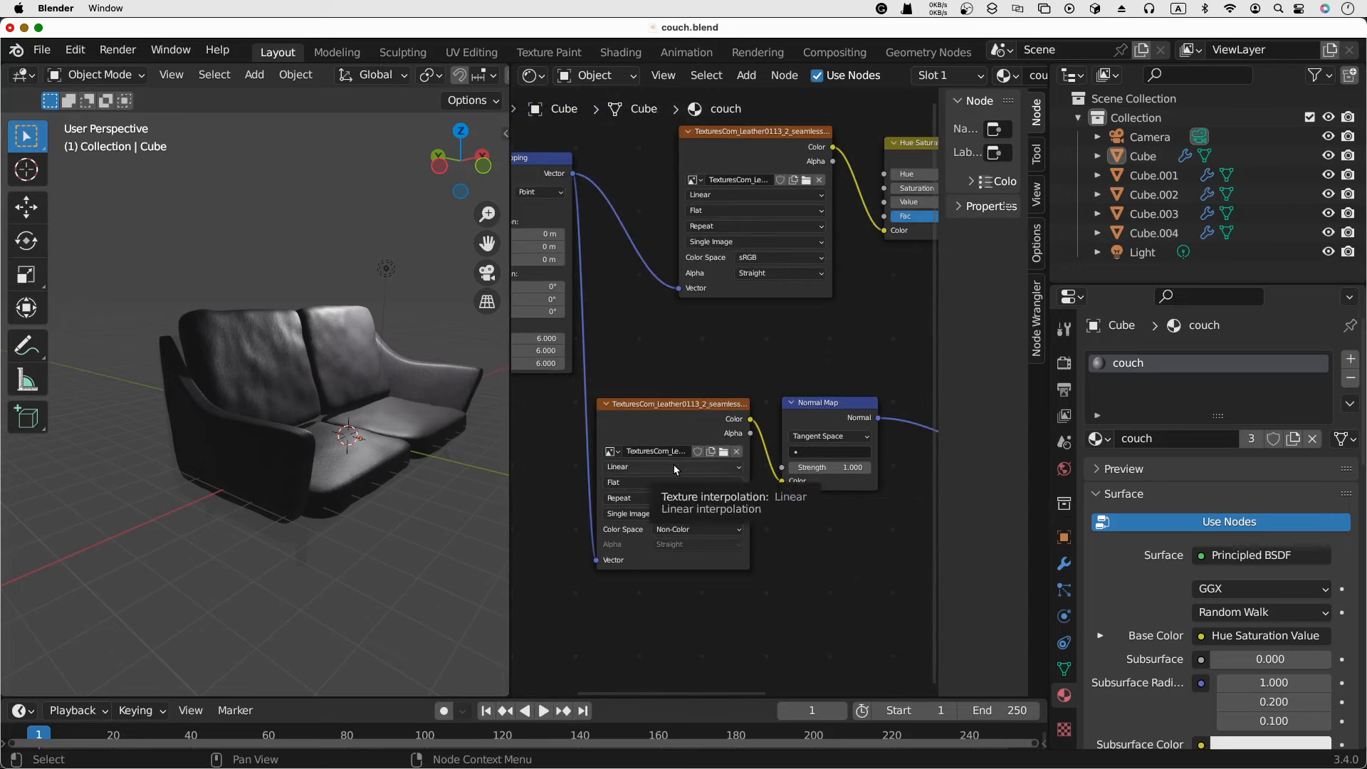
Examine the leather grain on the couch's backrest and armrest up close and from farther away
scroll(203, 319, up, 10)
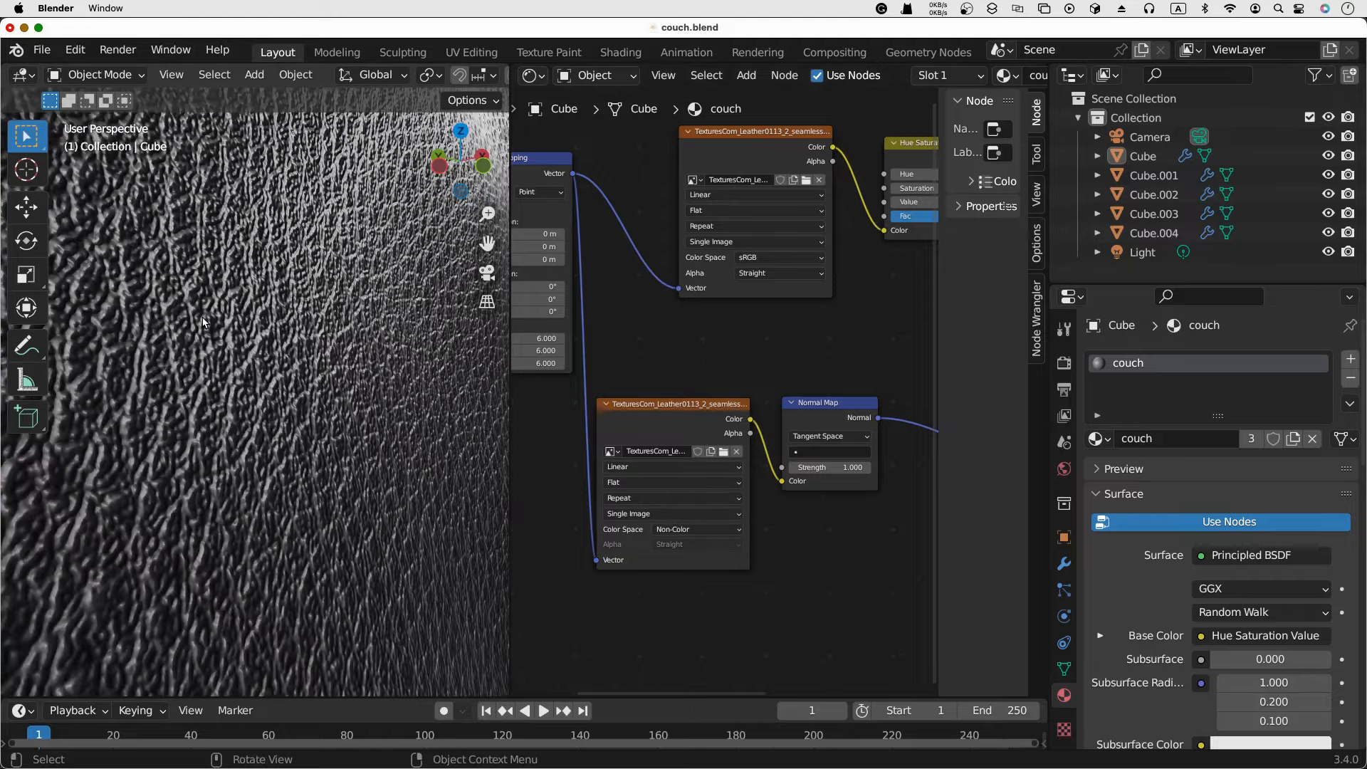
scroll(202, 320, down, 5)
scroll(263, 314, up, 8)
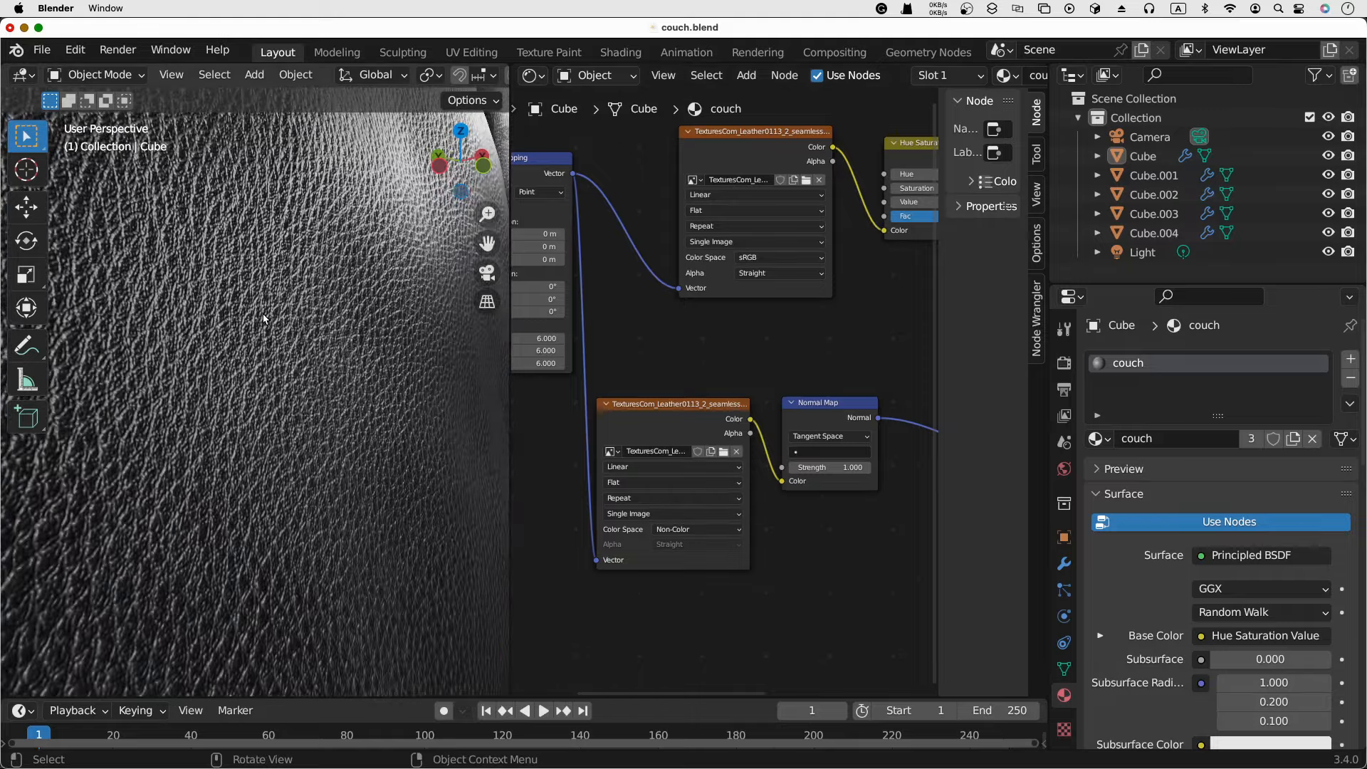
scroll(264, 315, down, 4)
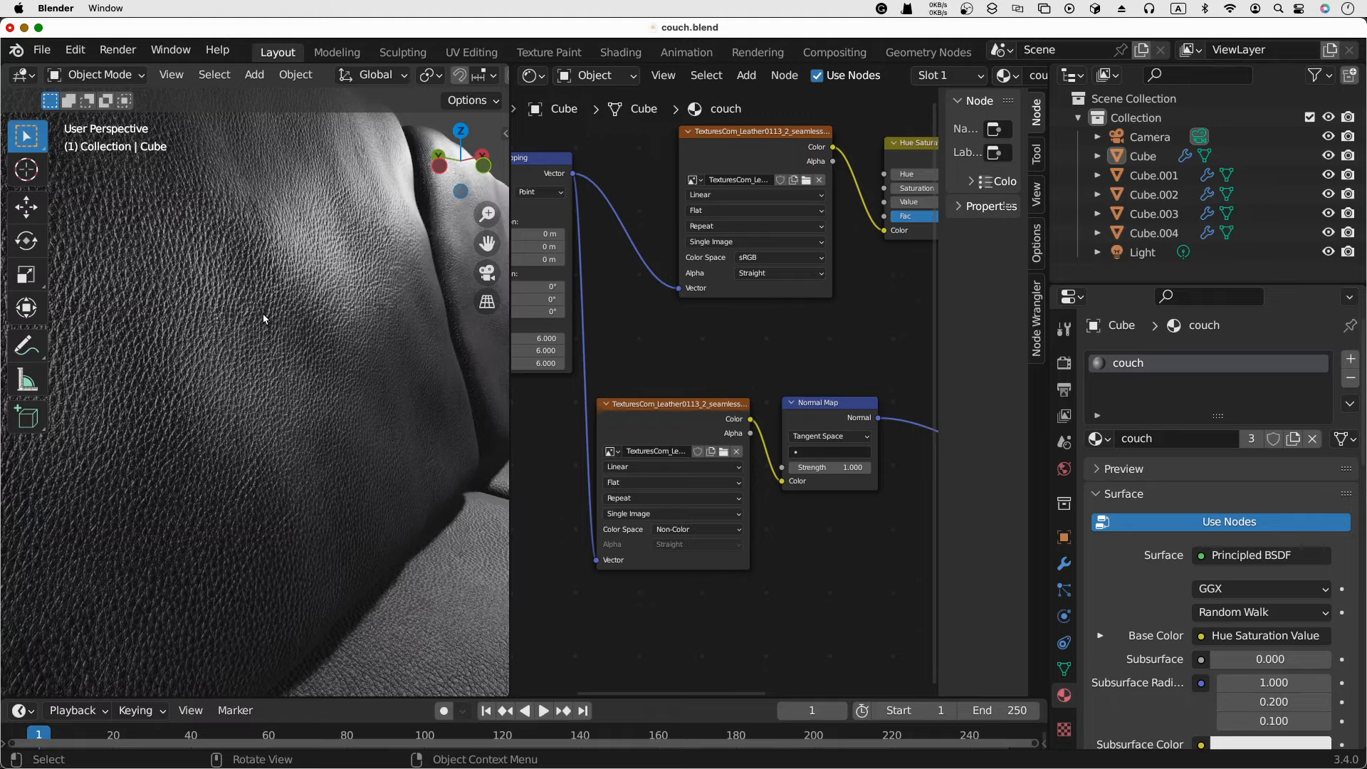
scroll(263, 317, down, 3)
scroll(263, 318, up, 8)
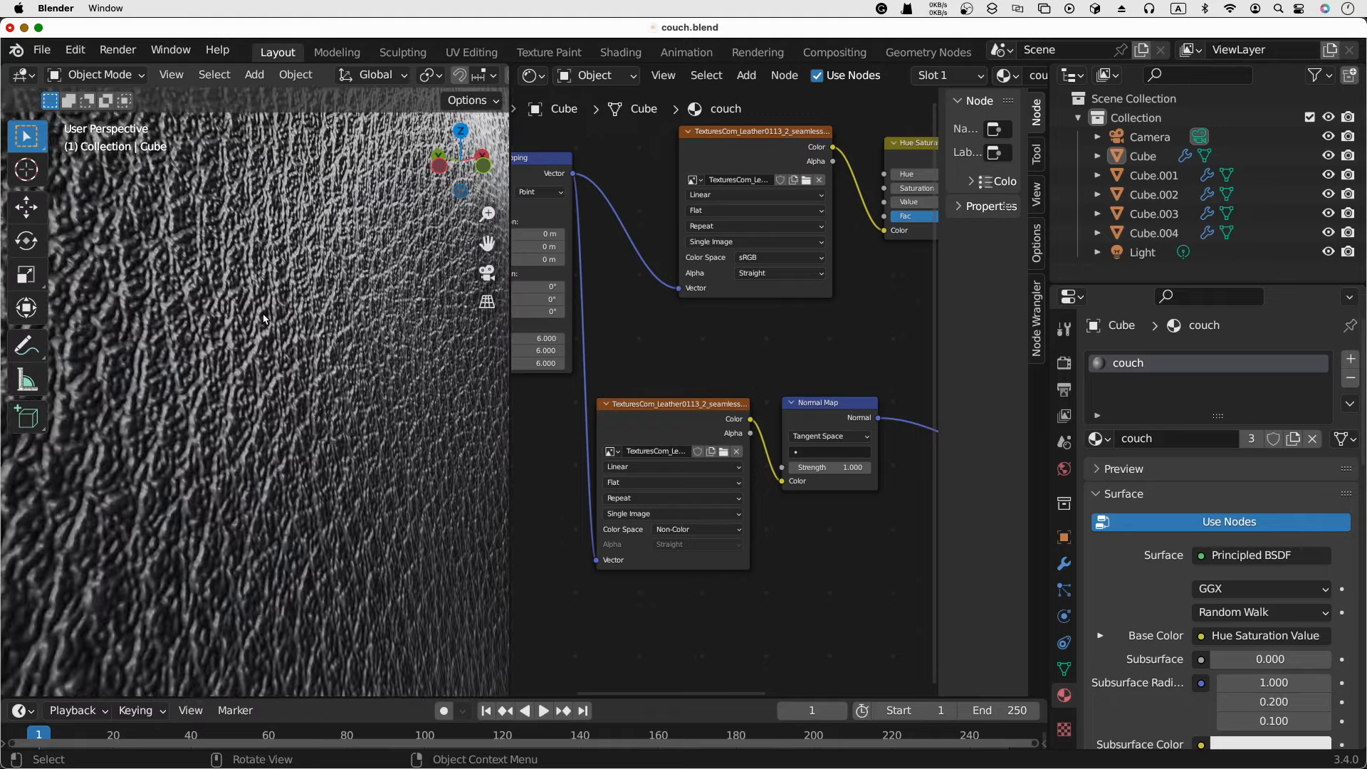
scroll(264, 317, down, 6)
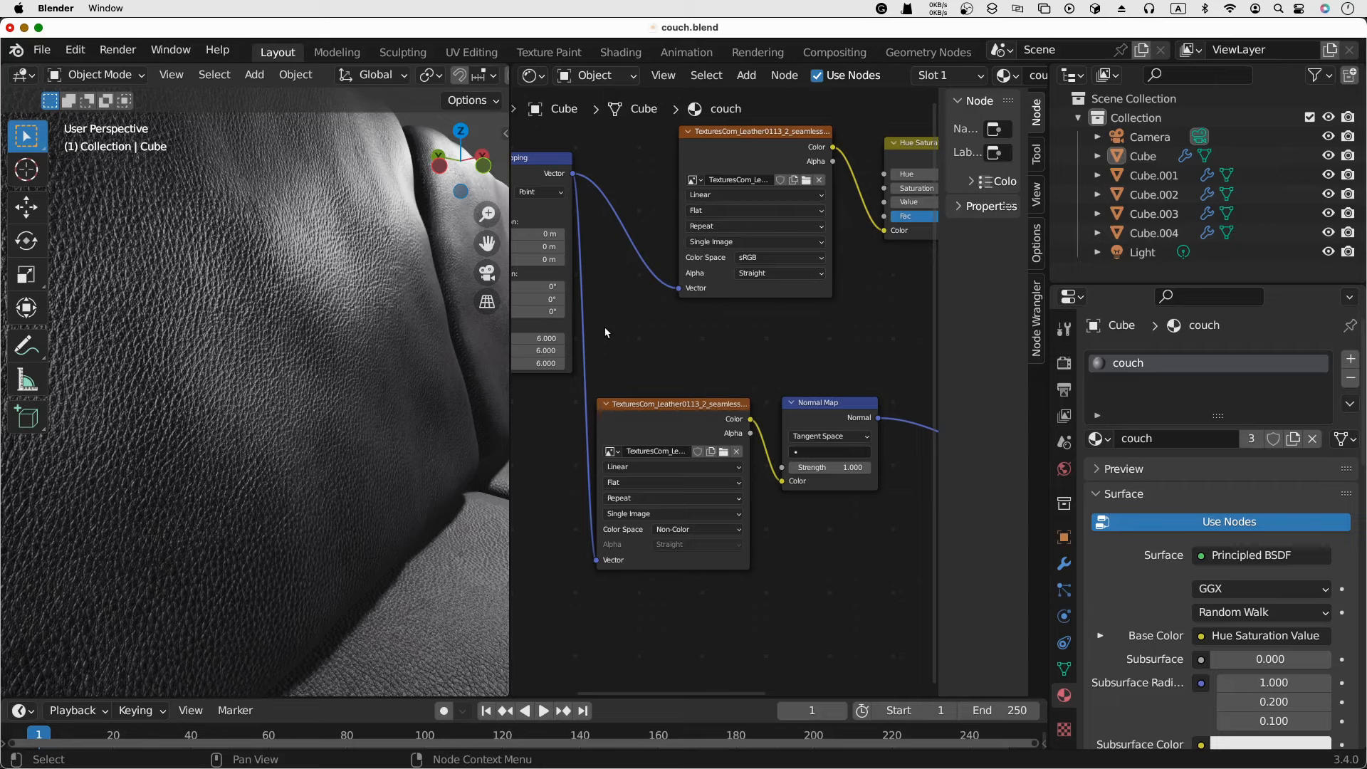
scroll(605, 329, down, 1)
scroll(387, 427, down, 2)
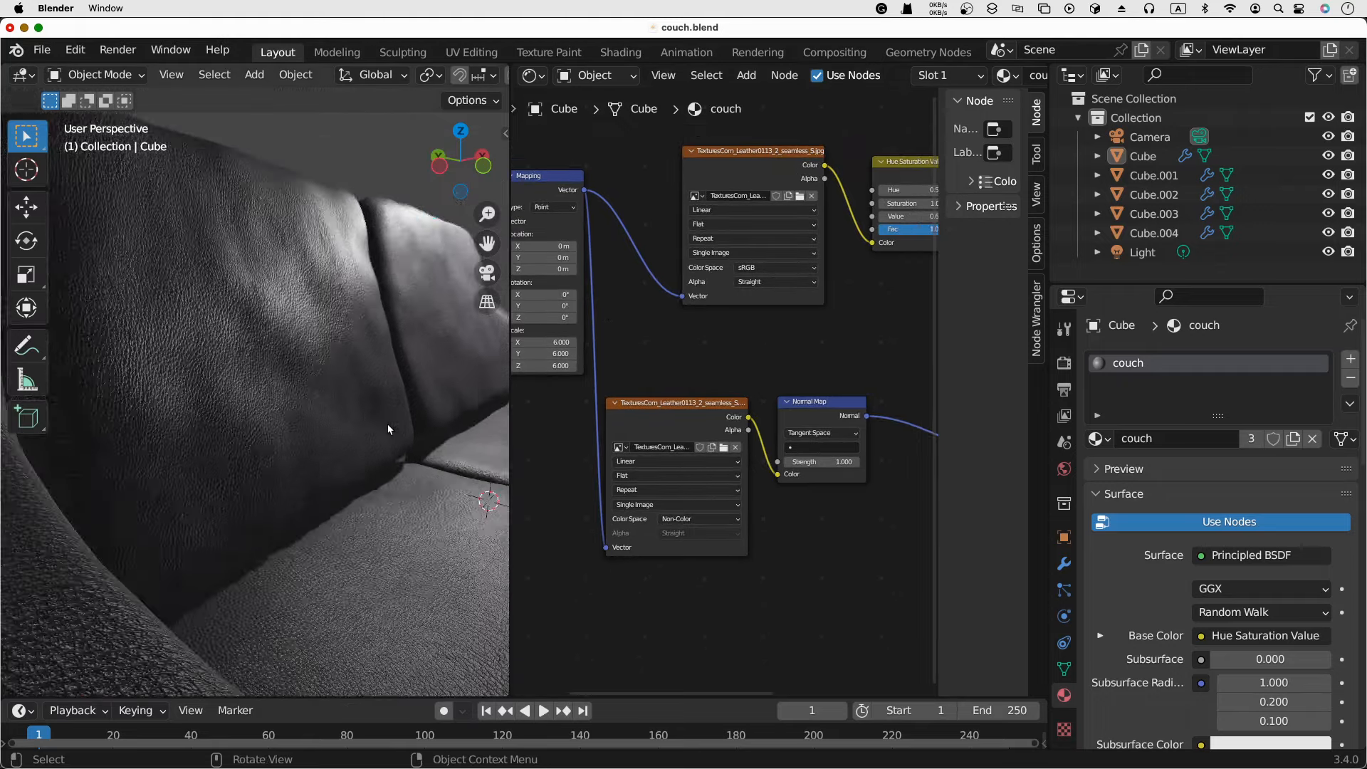
scroll(388, 424, down, 3)
scroll(387, 424, up, 5)
scroll(388, 425, down, 2)
scroll(388, 429, down, 4)
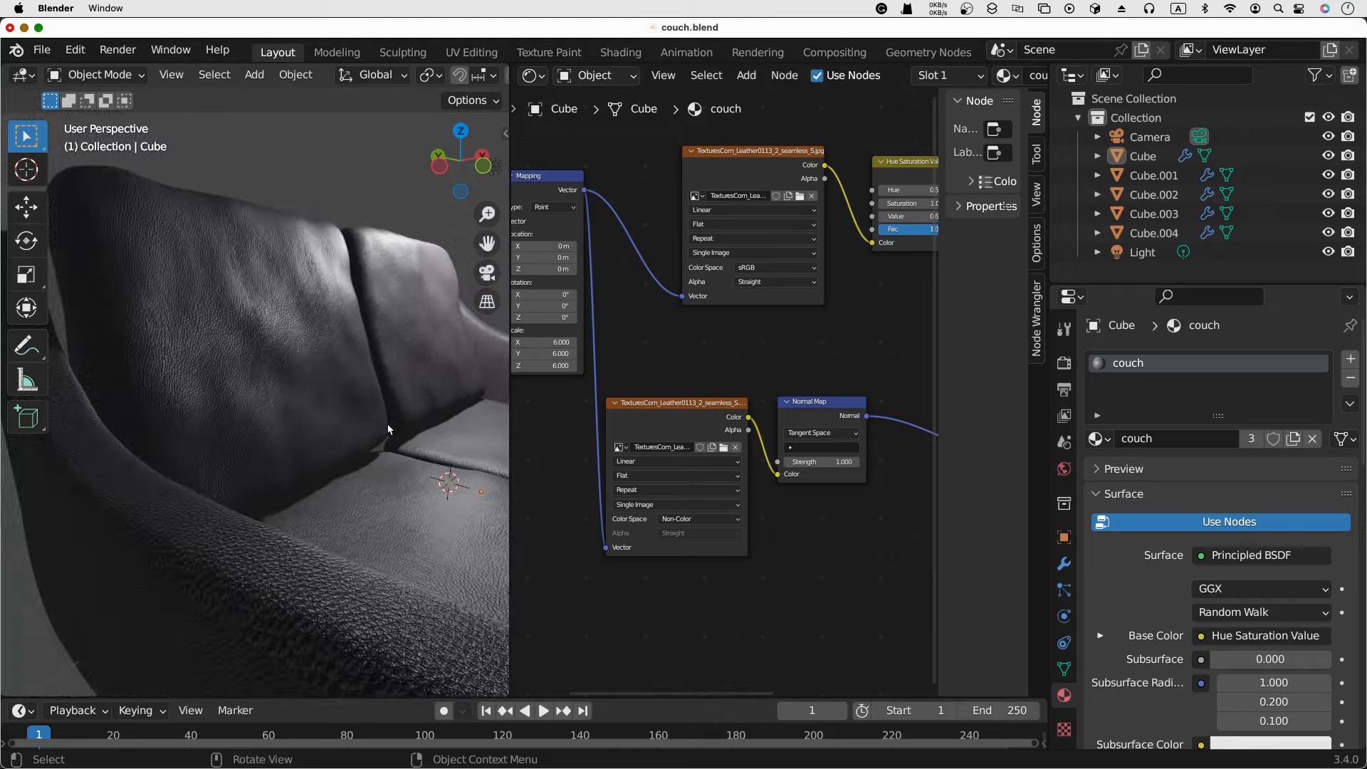
scroll(388, 429, up, 5)
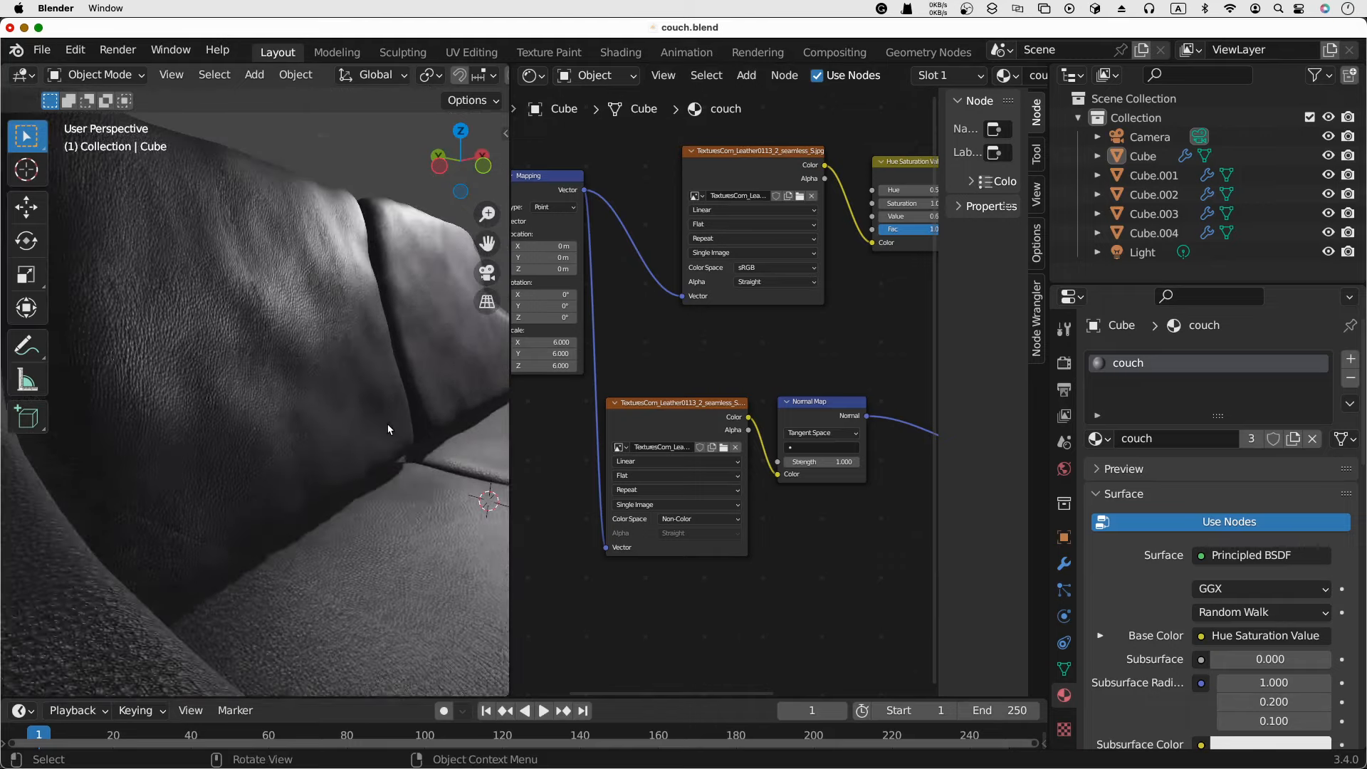
scroll(388, 429, down, 2)
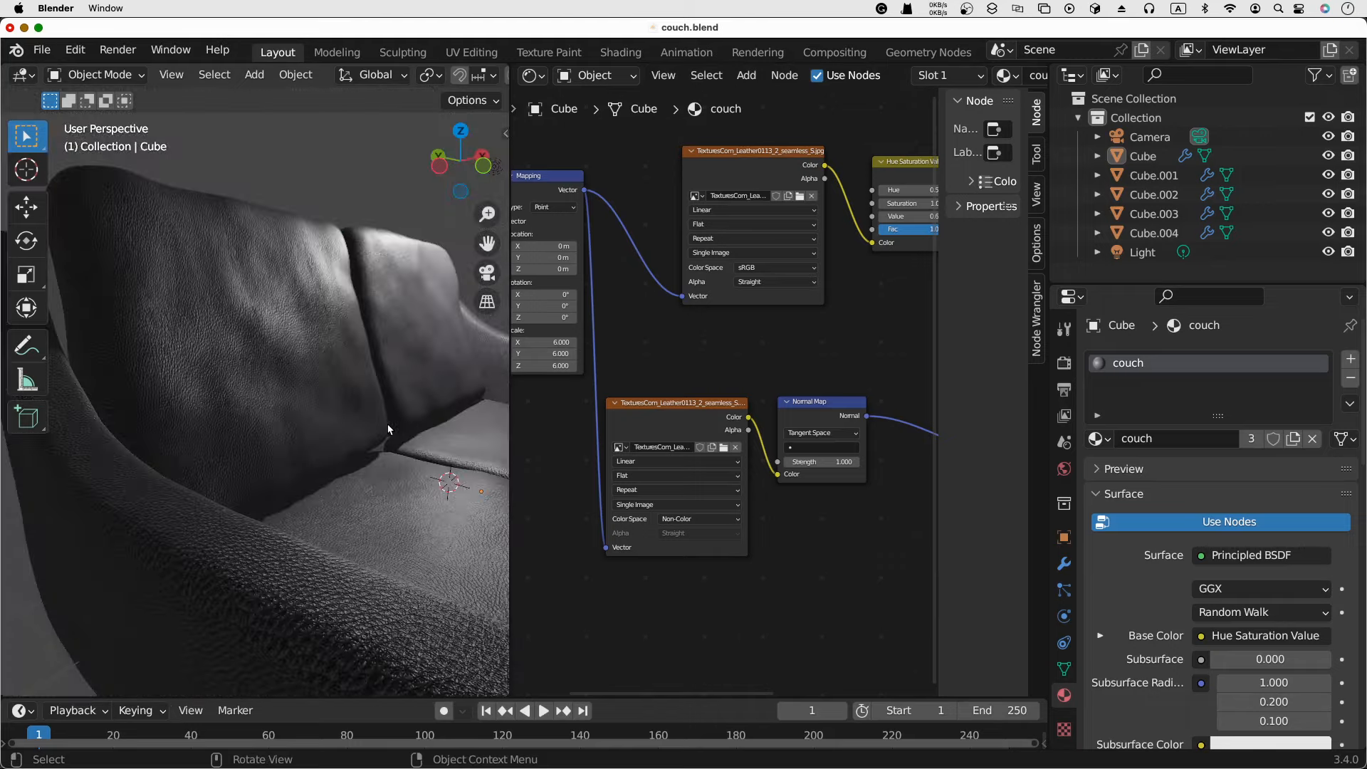
scroll(387, 424, down, 3)
scroll(390, 400, up, 3)
scroll(390, 400, up, 3)
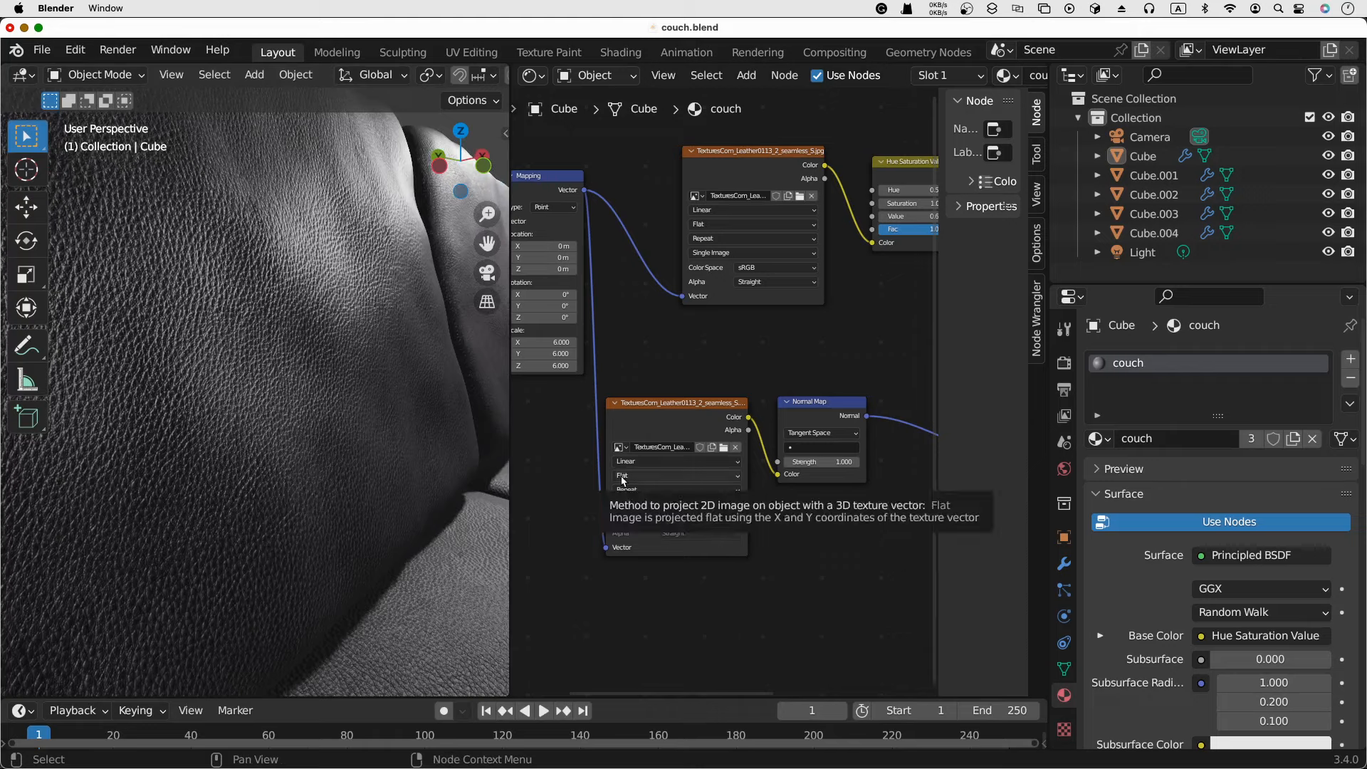
Switch to Photoshop and undo the normal map filter on the leather texture
mouse_move(950, 762)
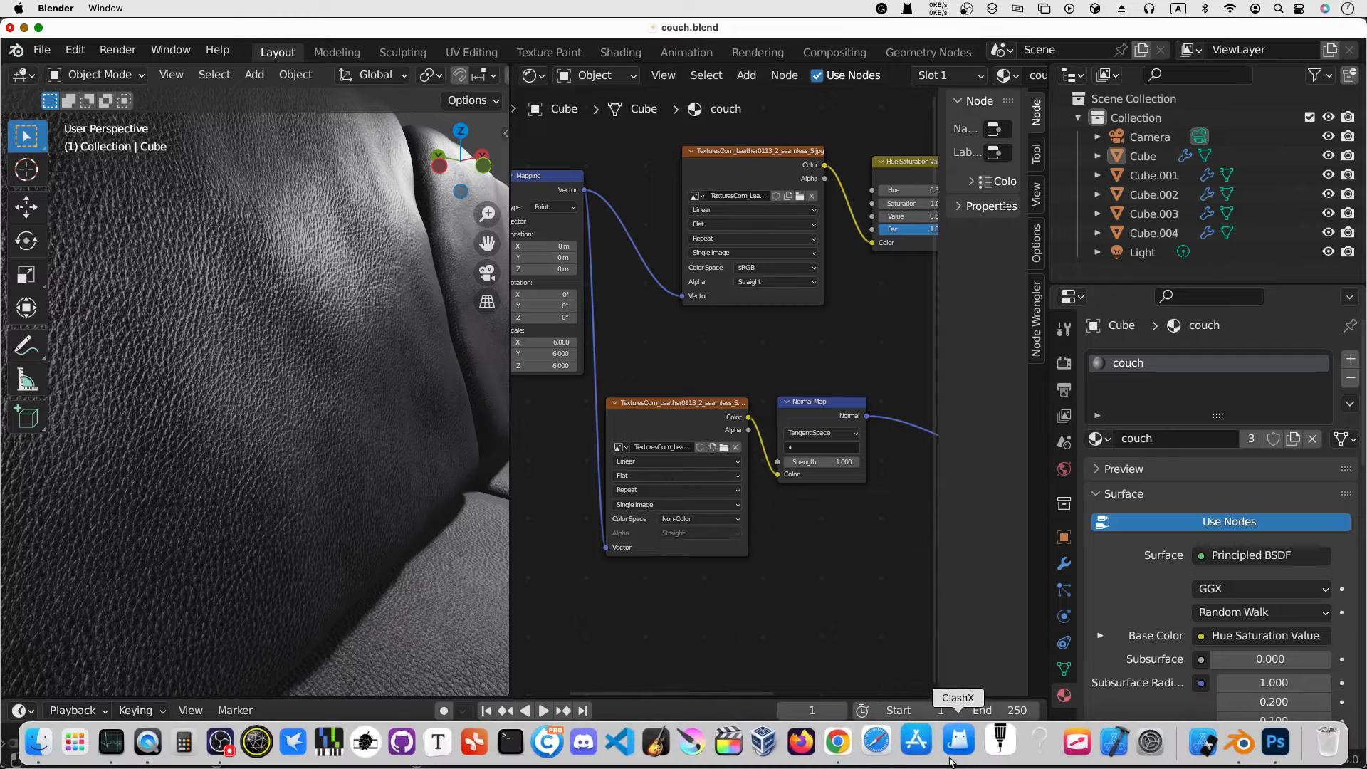
click(1263, 744)
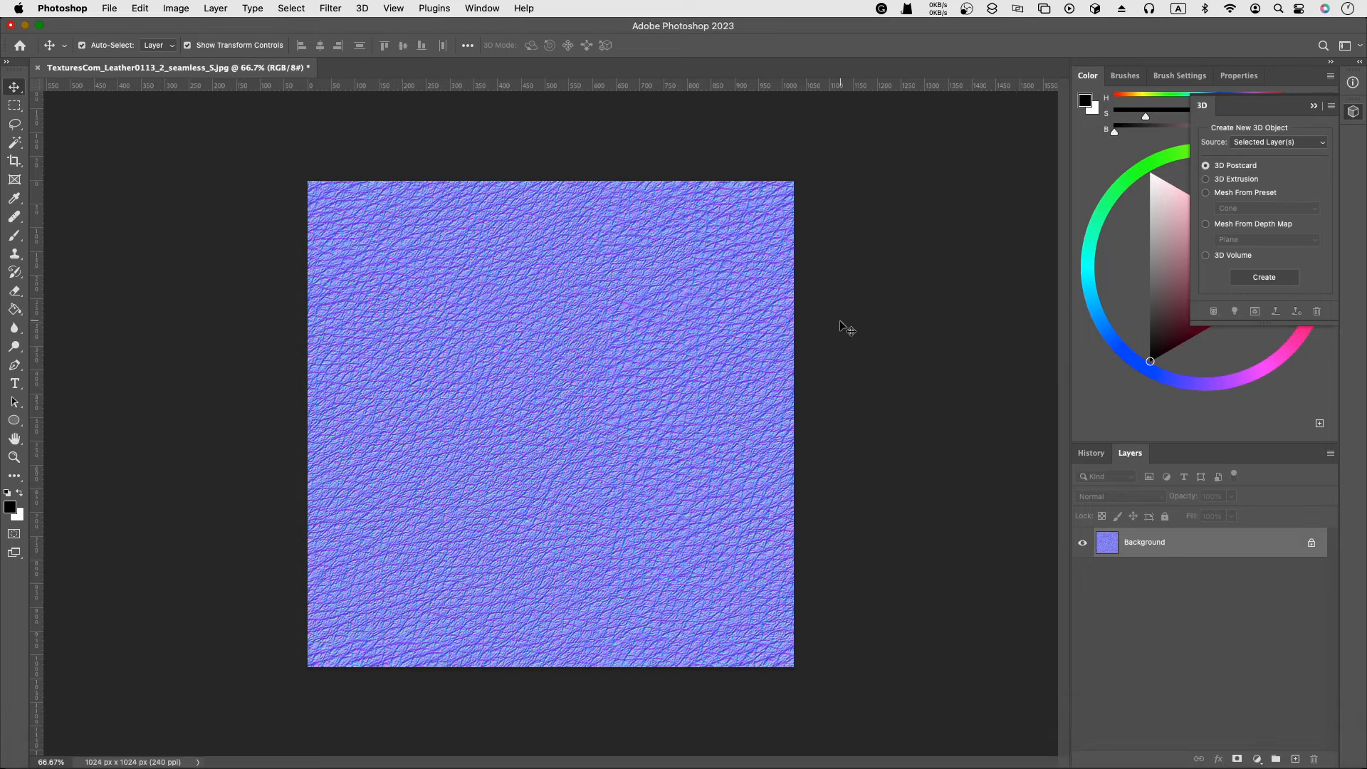
key(super+z)
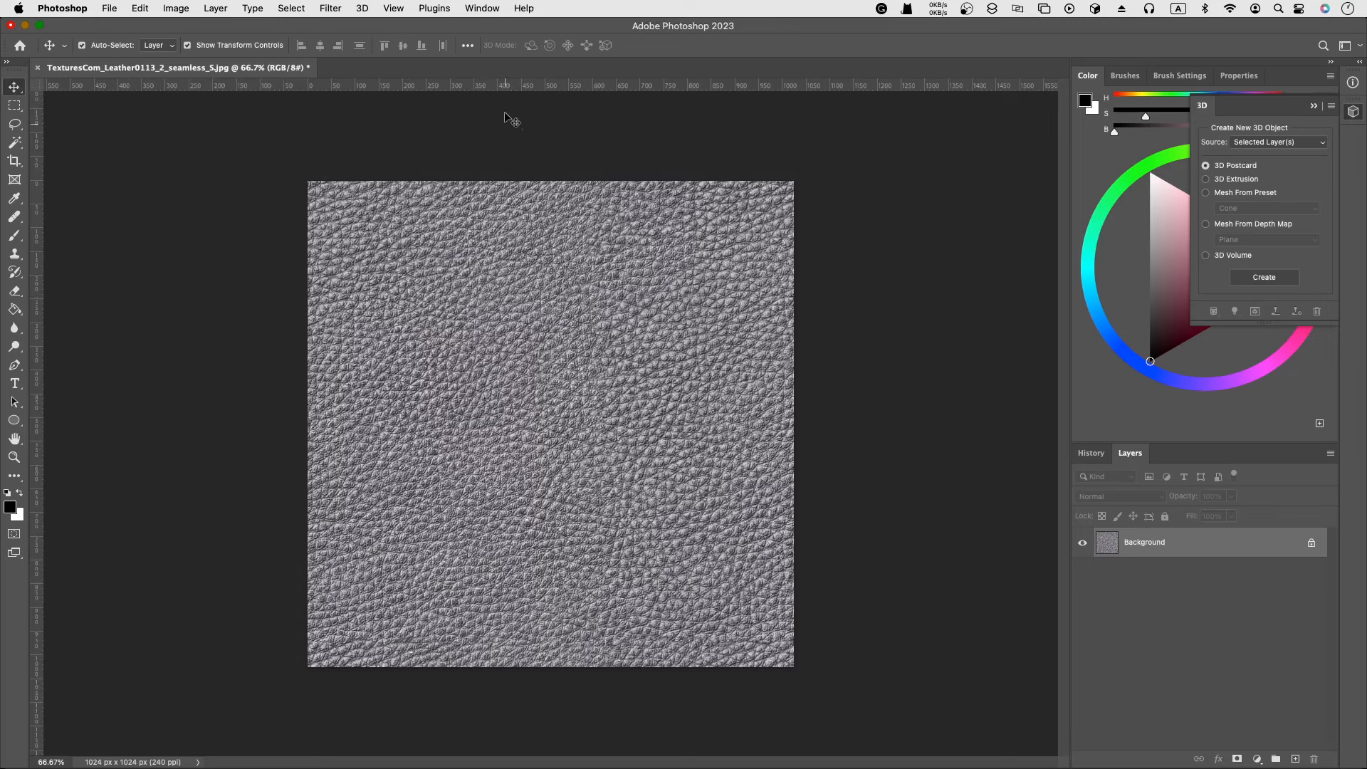
Search the application's commands for "3d"
click(522, 10)
text(3d)
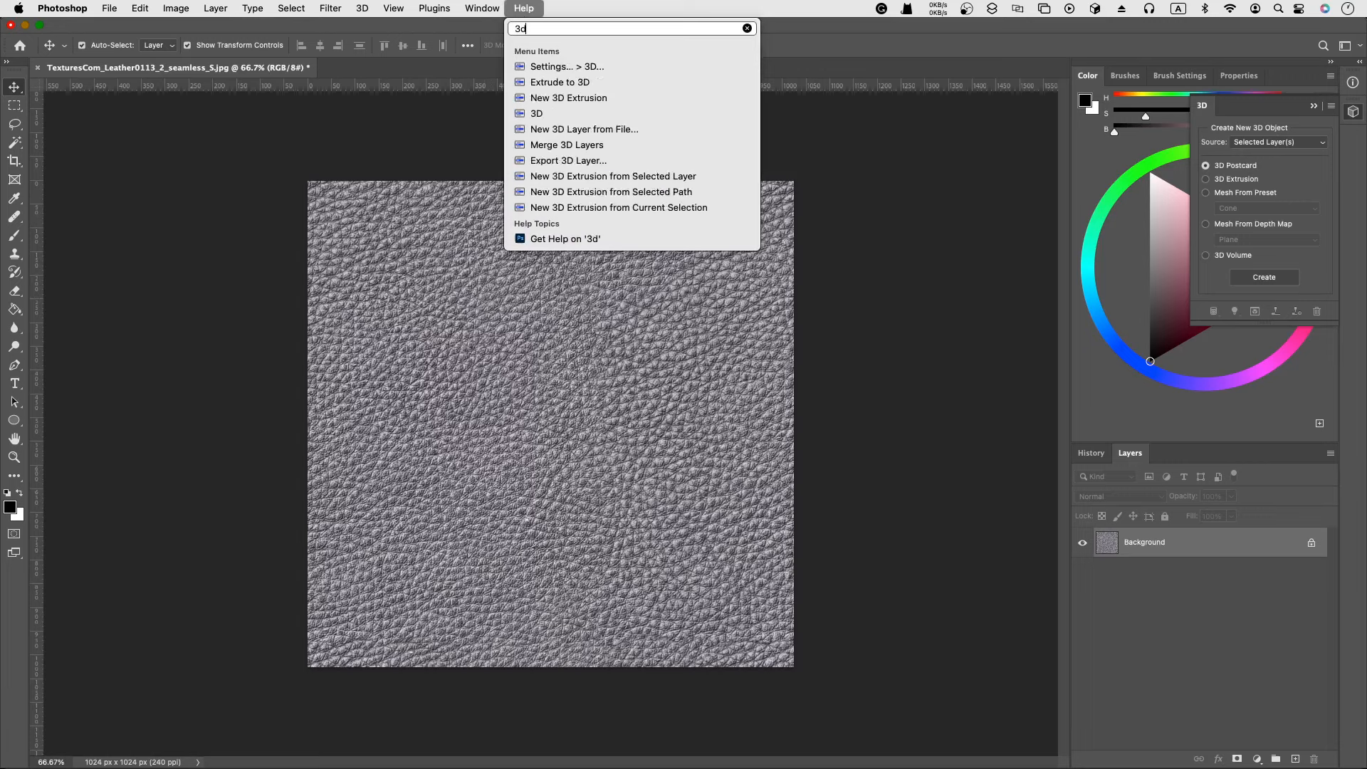
mouse_move(553, 121)
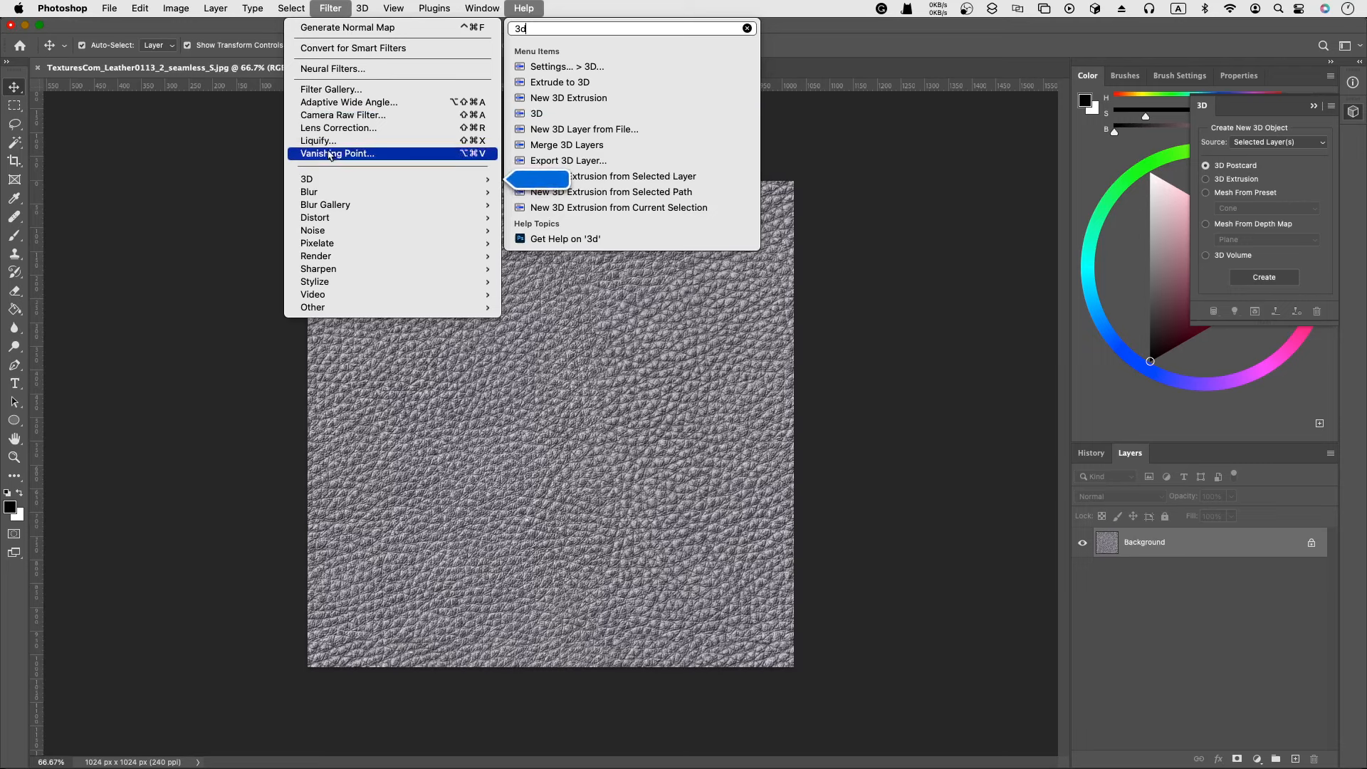
Generate a normal map from the leather texture, previewed as Texture Map, with blur 0.5 and detail scale 80%
mouse_move(330, 183)
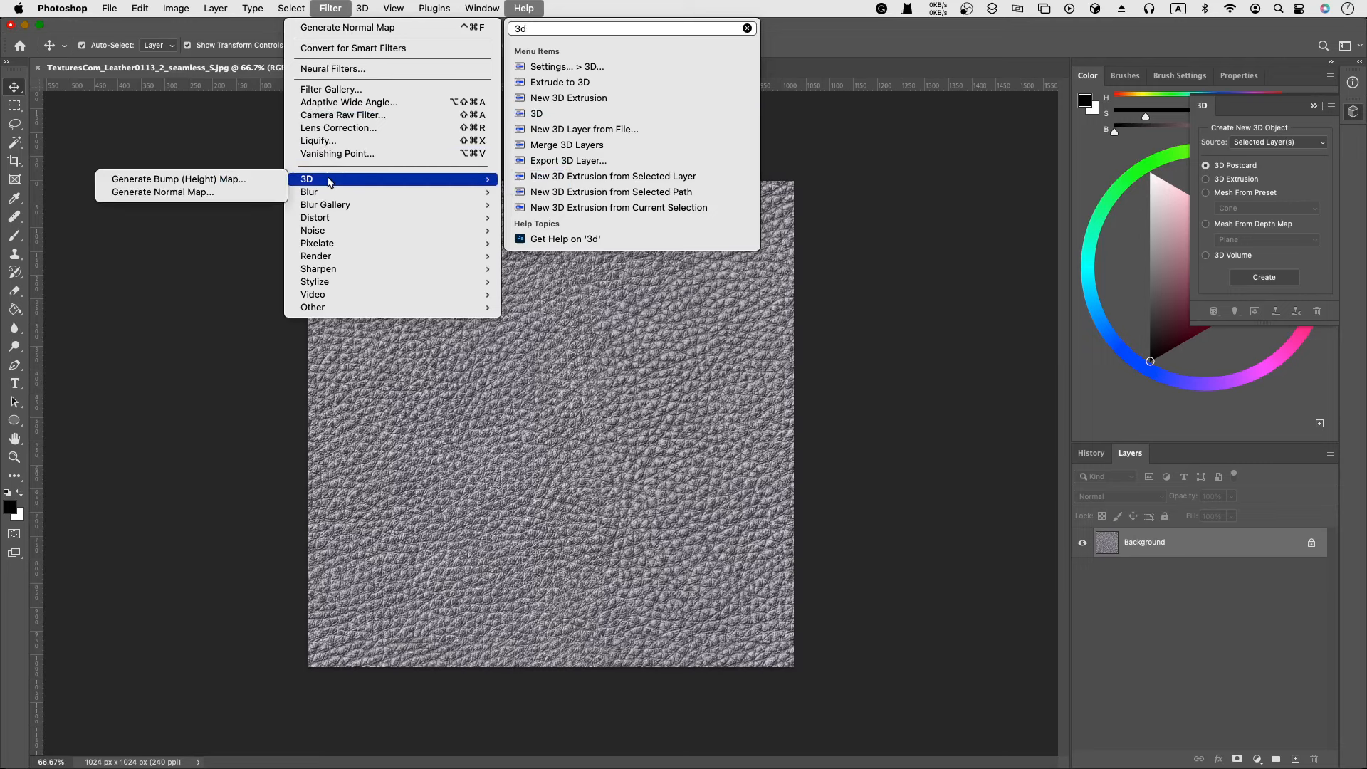
click(176, 194)
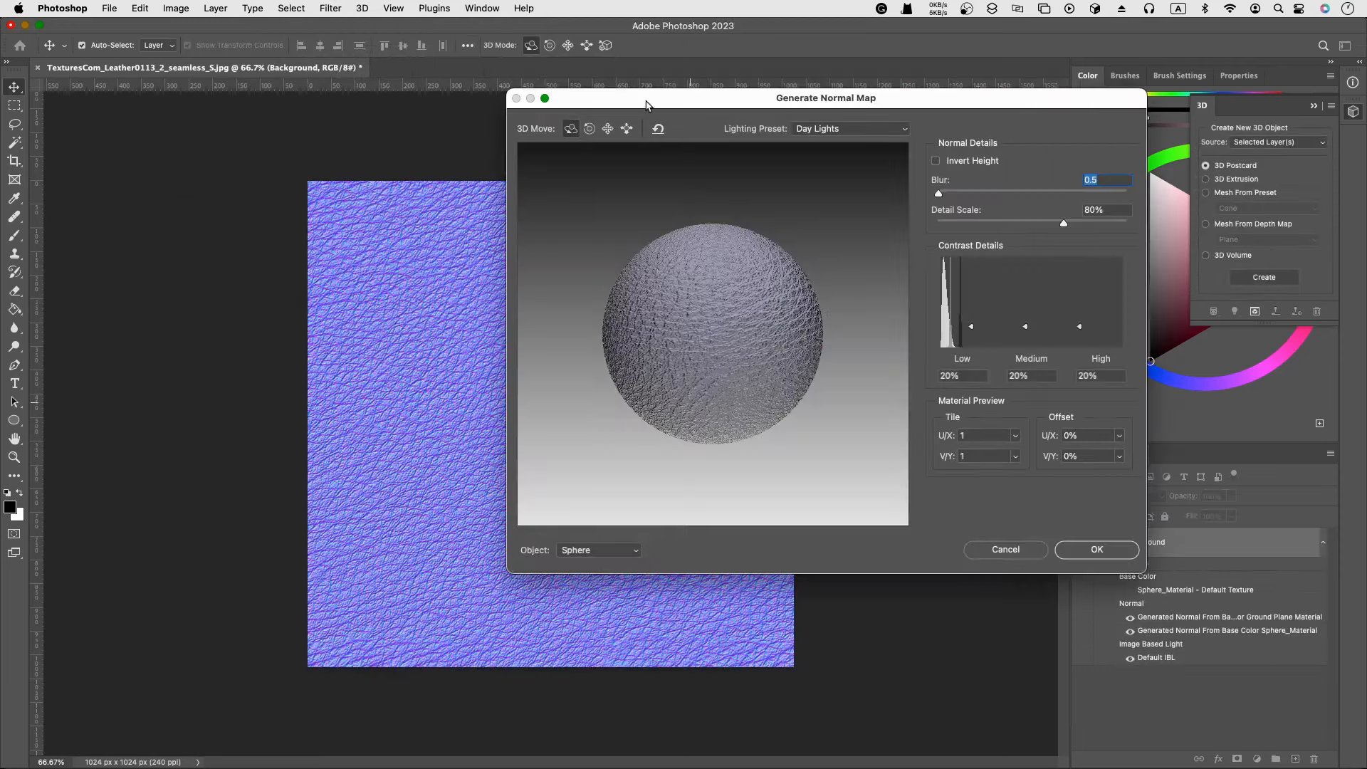
drag(648, 105, 607, 97)
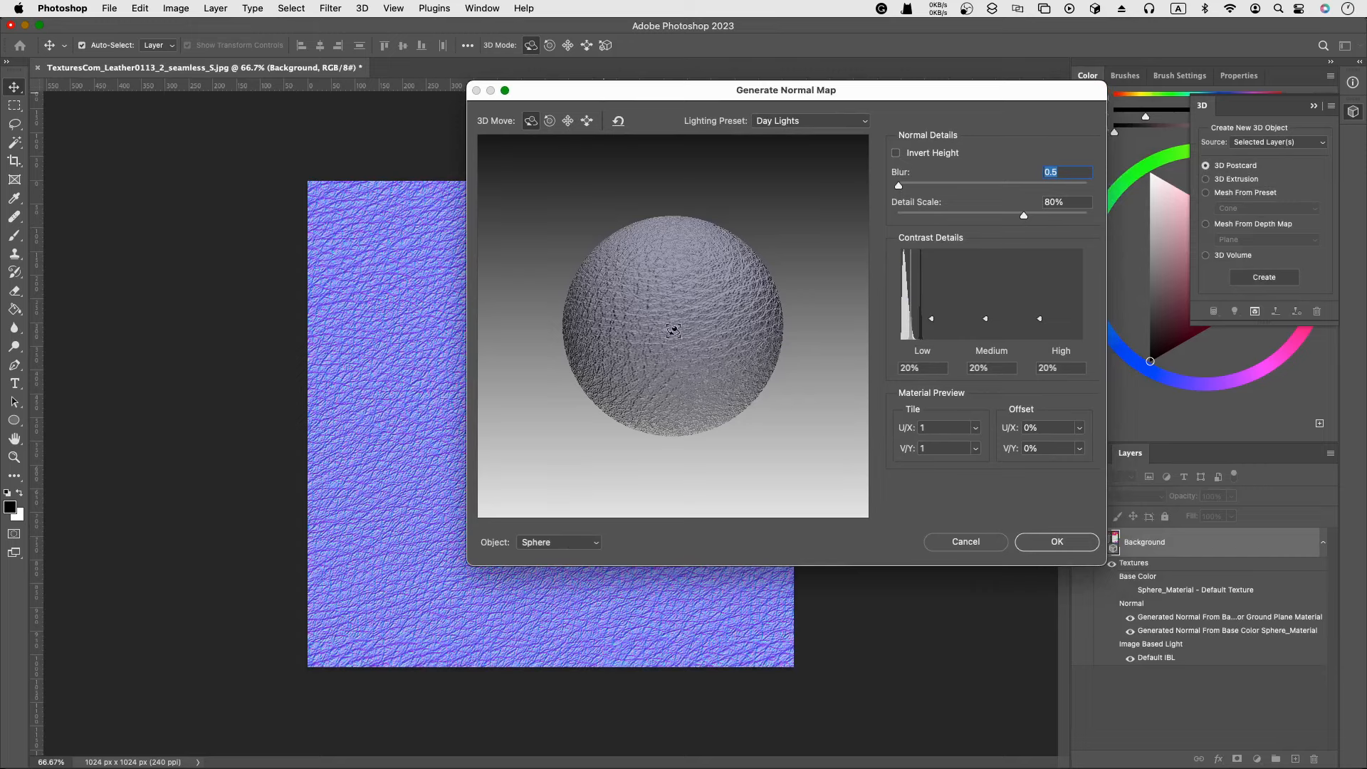
click(586, 543)
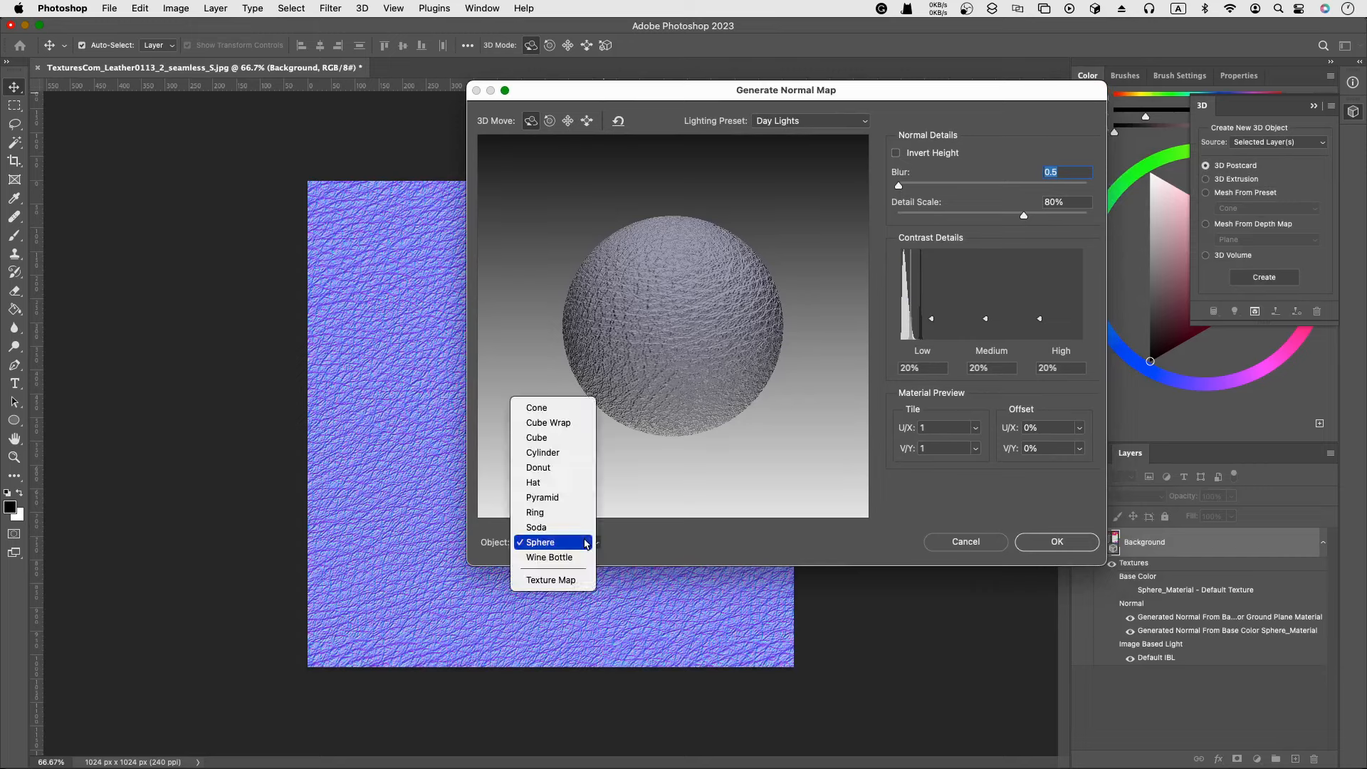
click(575, 581)
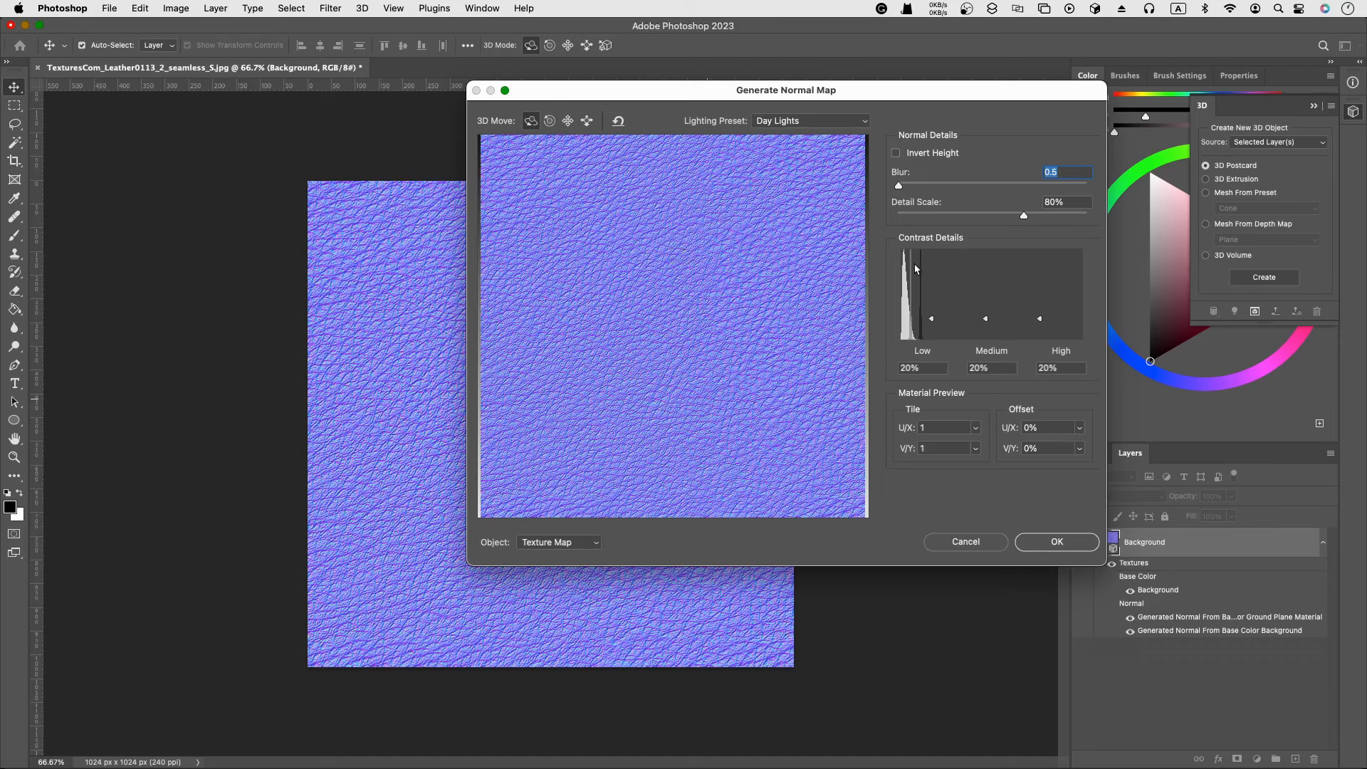
click(1058, 543)
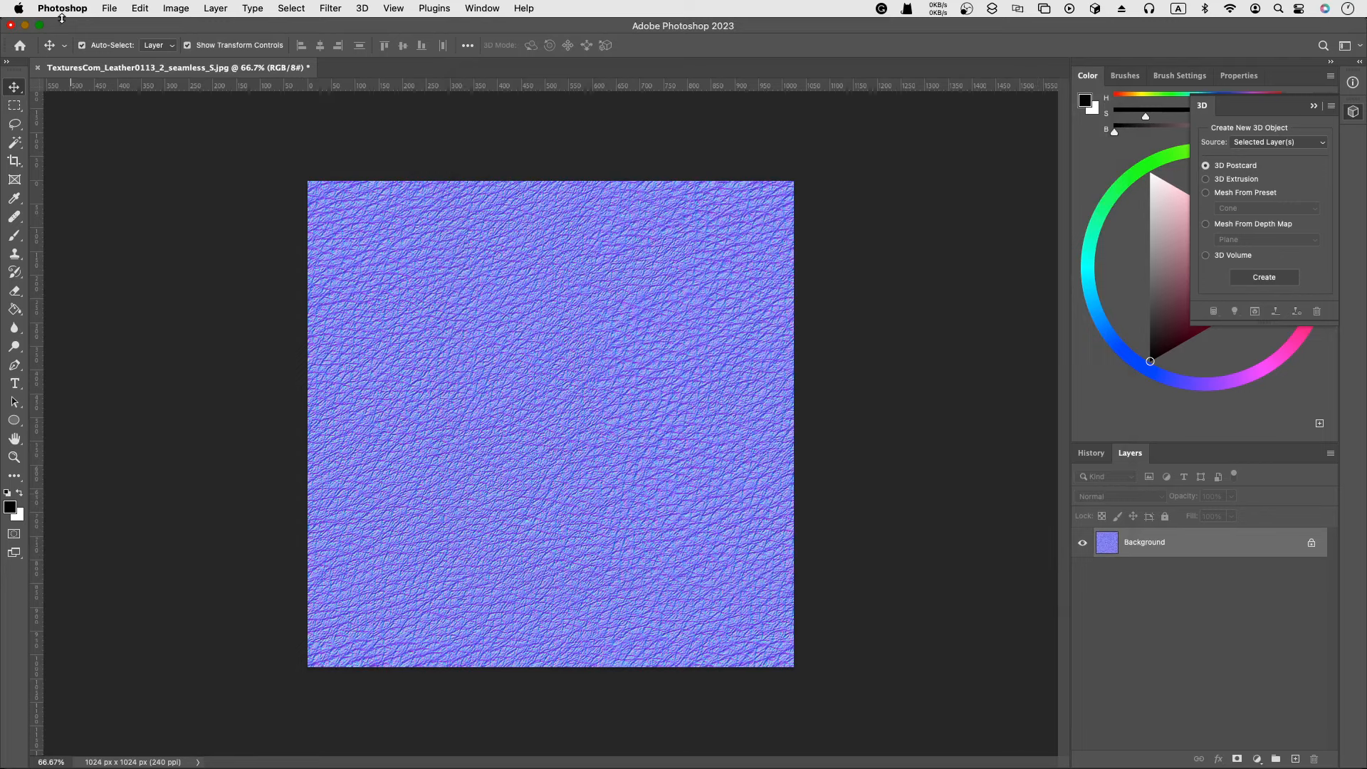
Check the commands for saving and exporting the generated leather normal map, and switch back to Blender
click(109, 9)
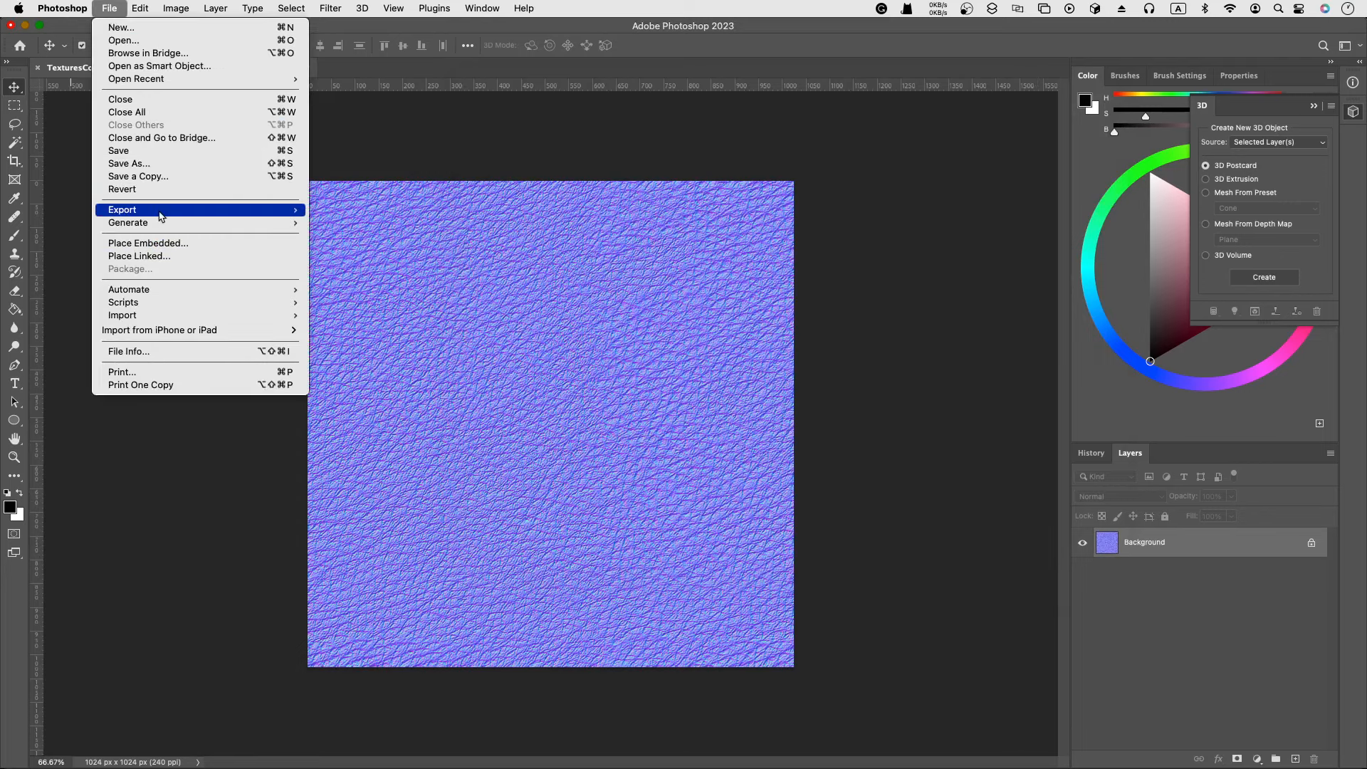
click(905, 300)
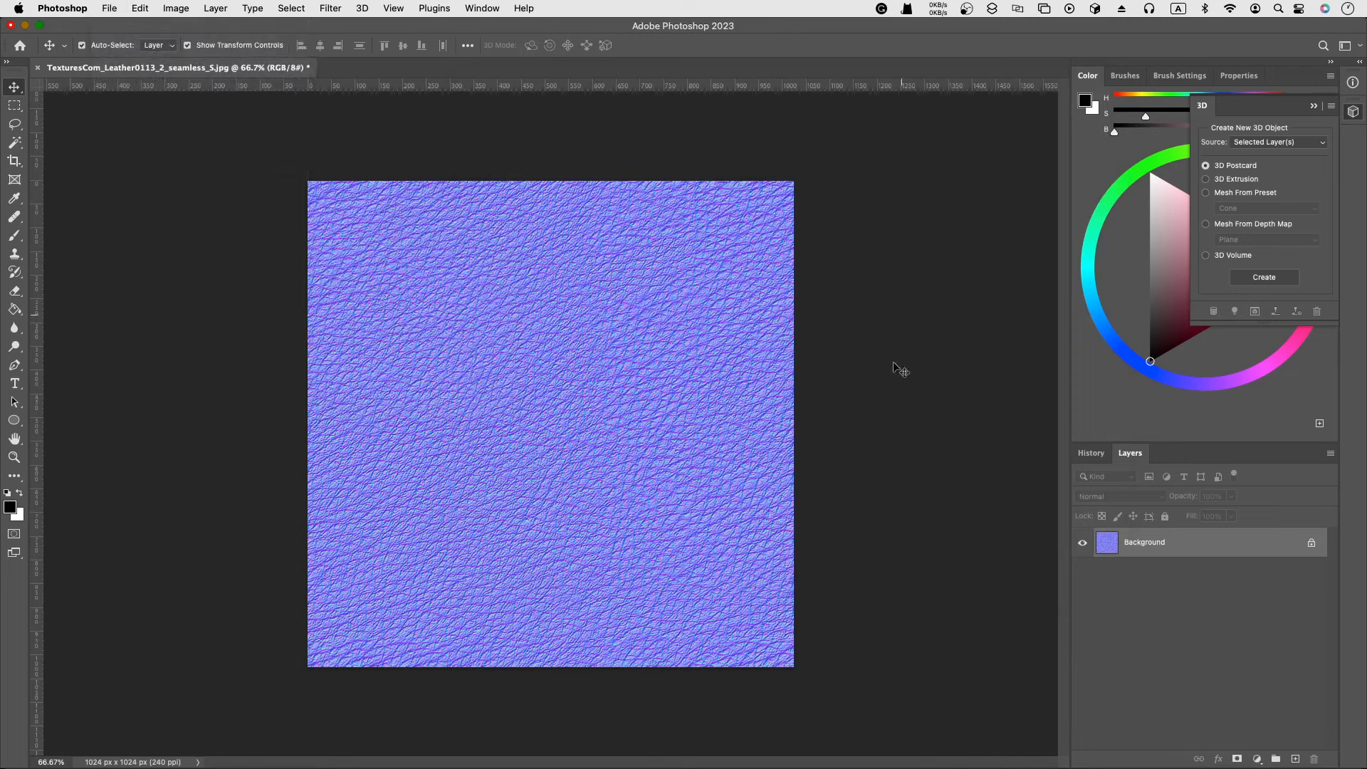
click(1239, 753)
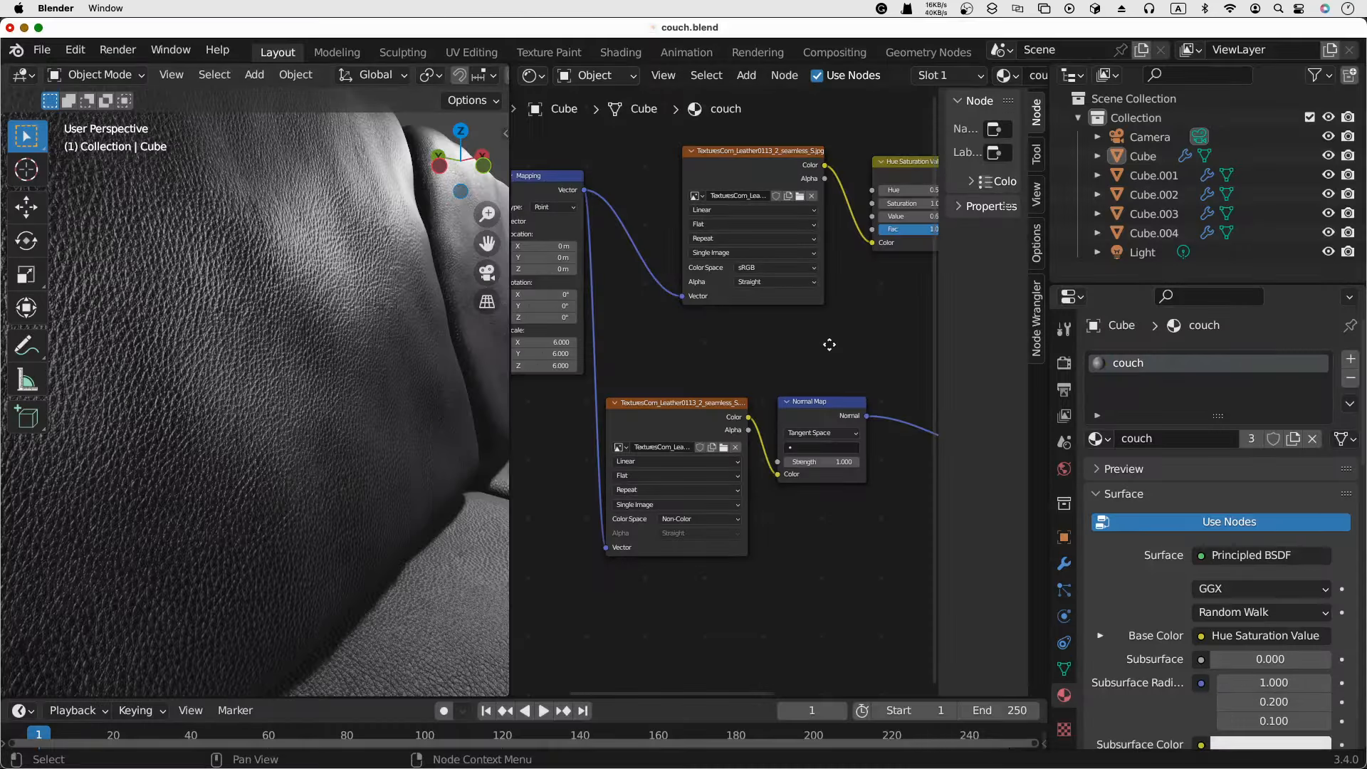
Move the couch material's Normal Map node slightly toward the Principled BSDF and choose Non-Color as the normal texture's color space
middle_drag(826, 345, 681, 347)
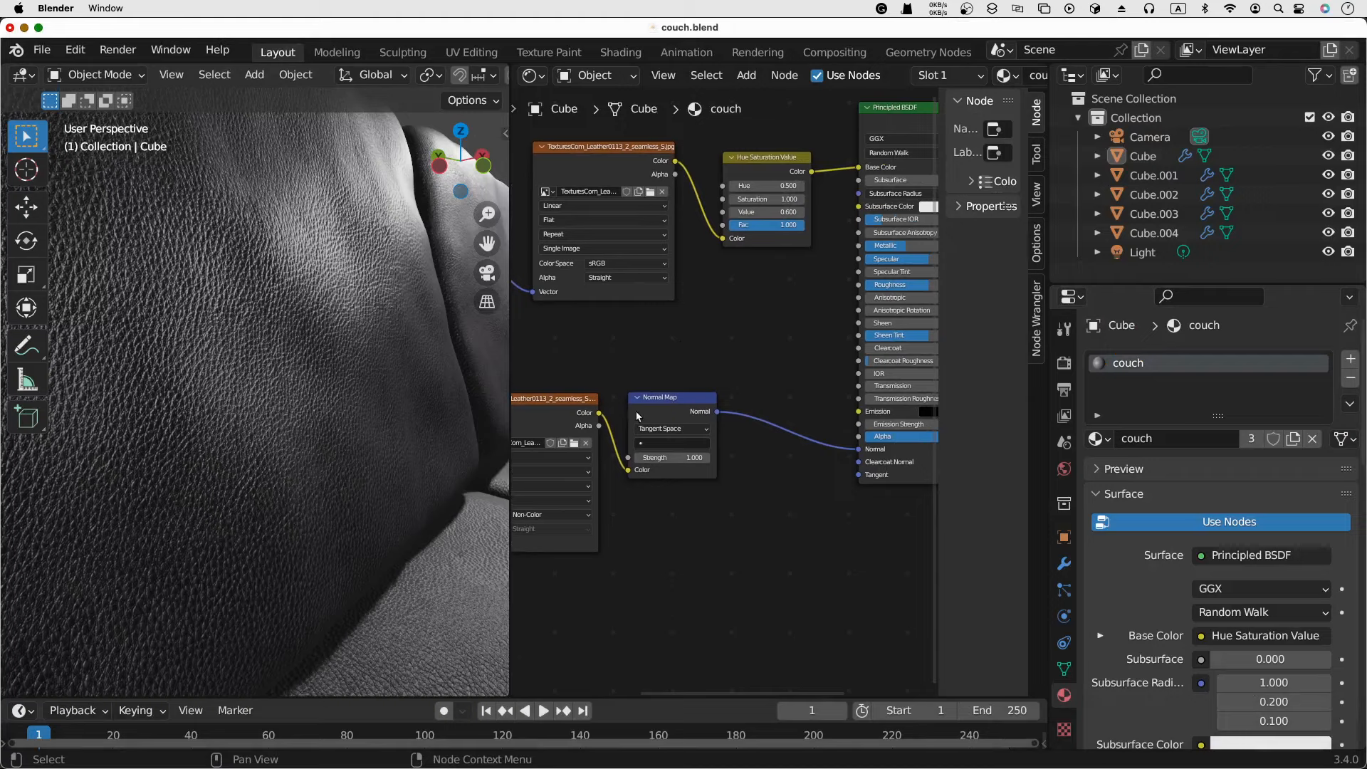
drag(656, 401, 693, 399)
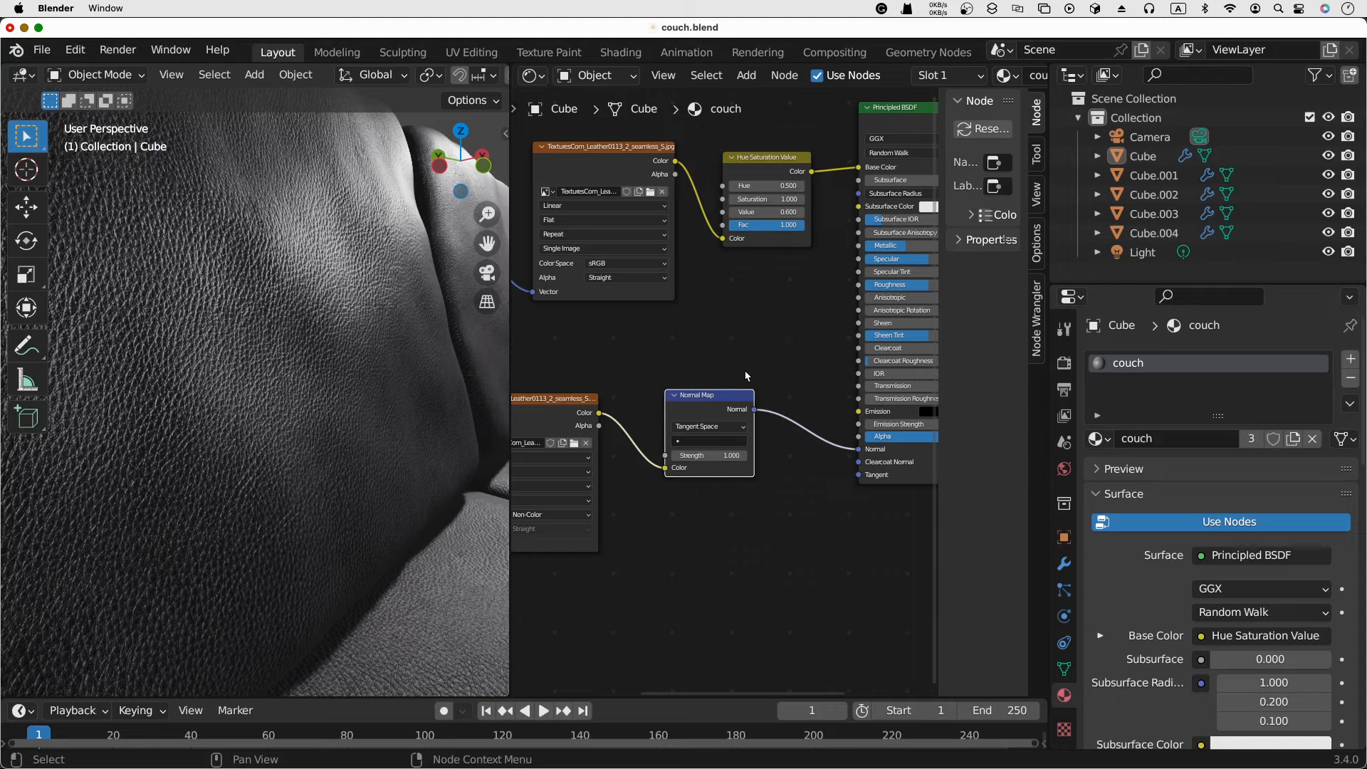
middle_drag(625, 330, 757, 285)
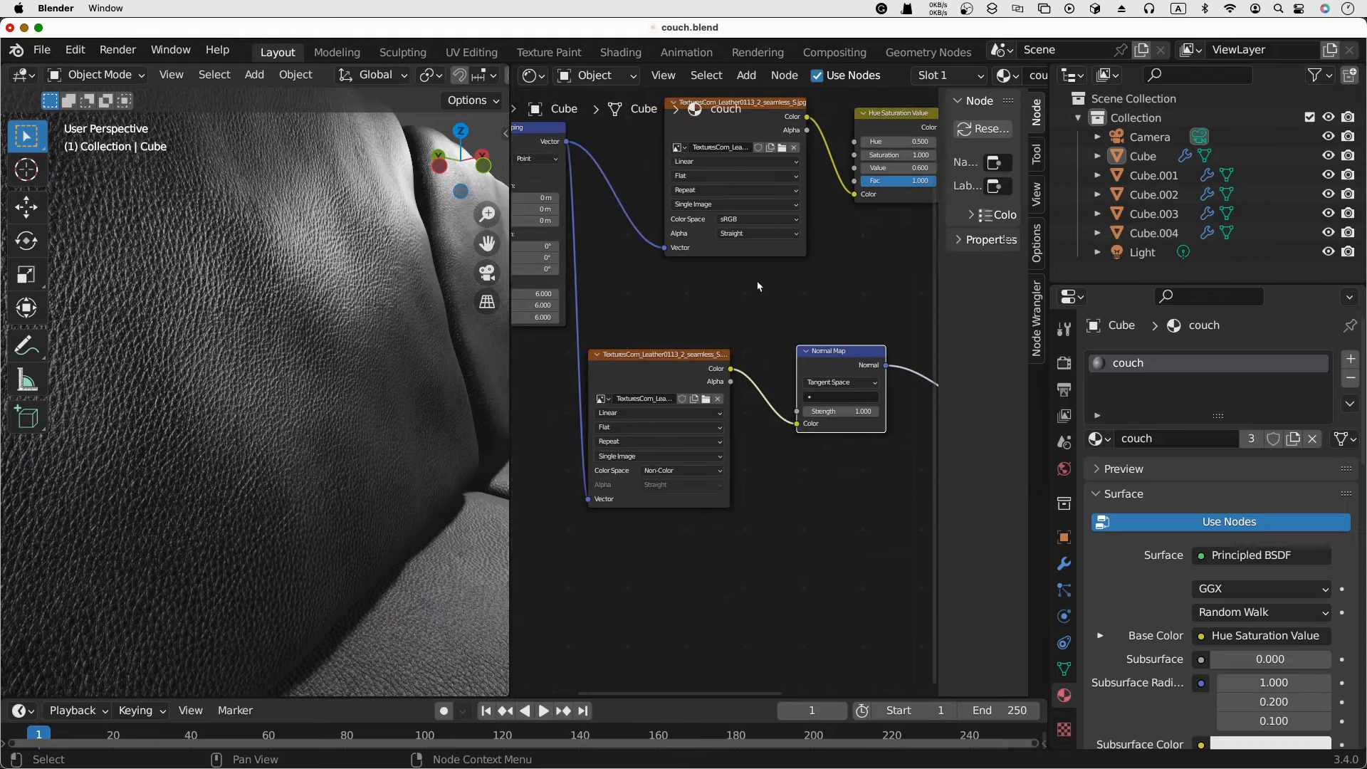
click(690, 473)
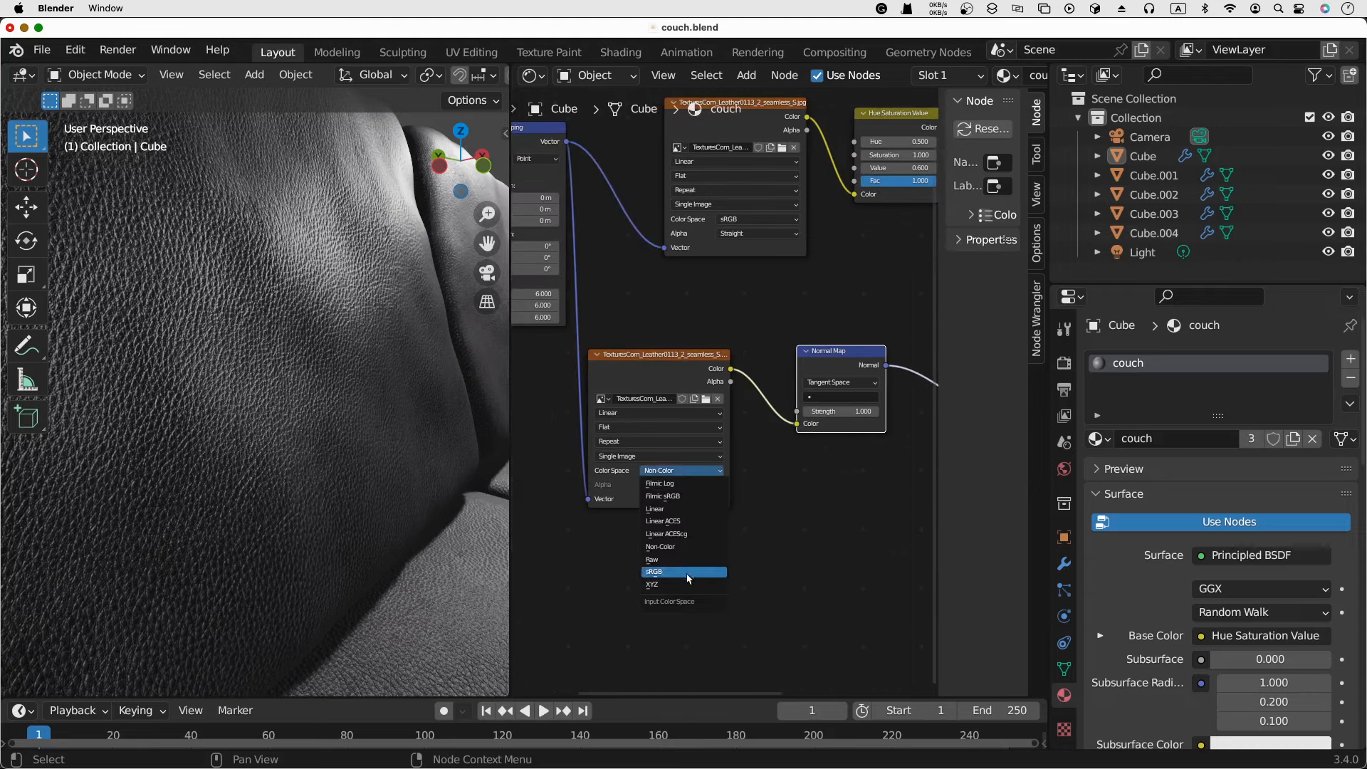
click(674, 547)
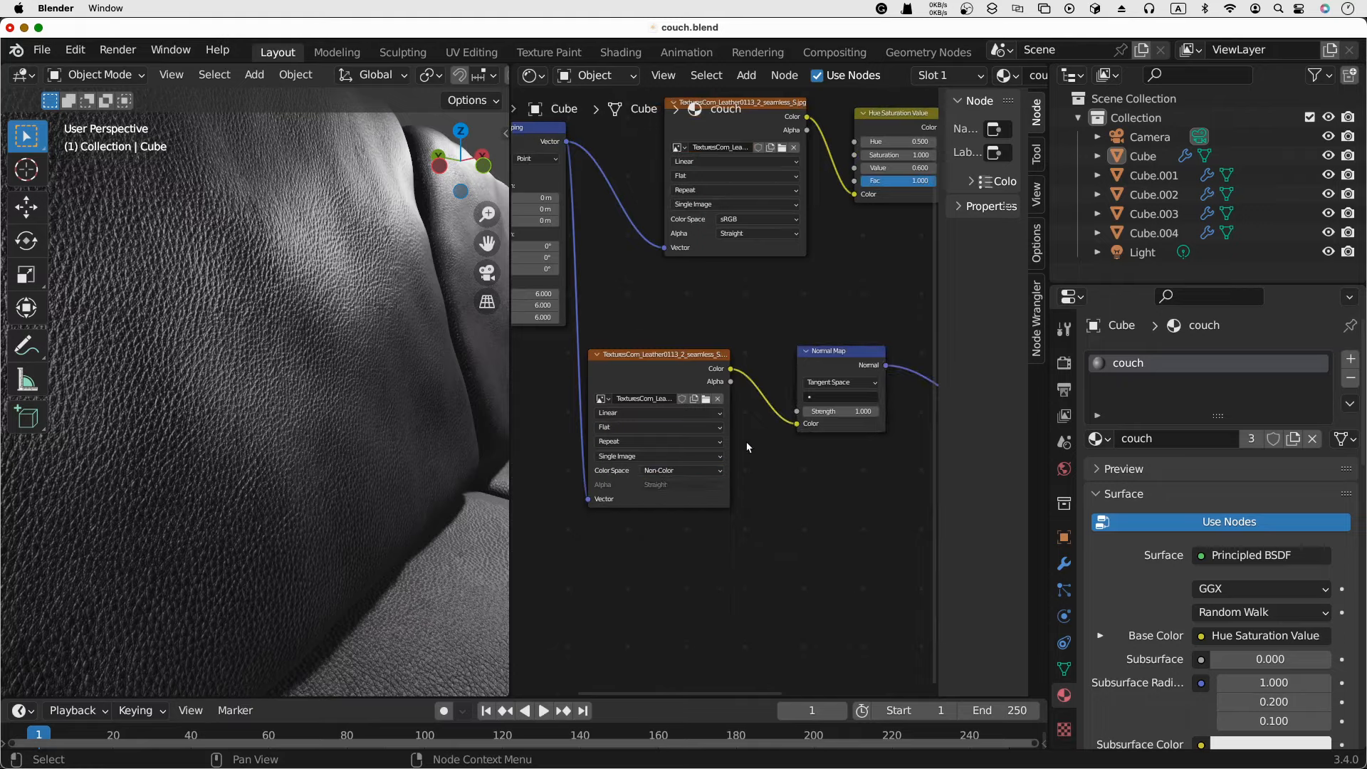
Set the Principled BSDF's Metallic value to 0 and compare the couch's leather close up and from farther away
scroll(514, 432, up, 2)
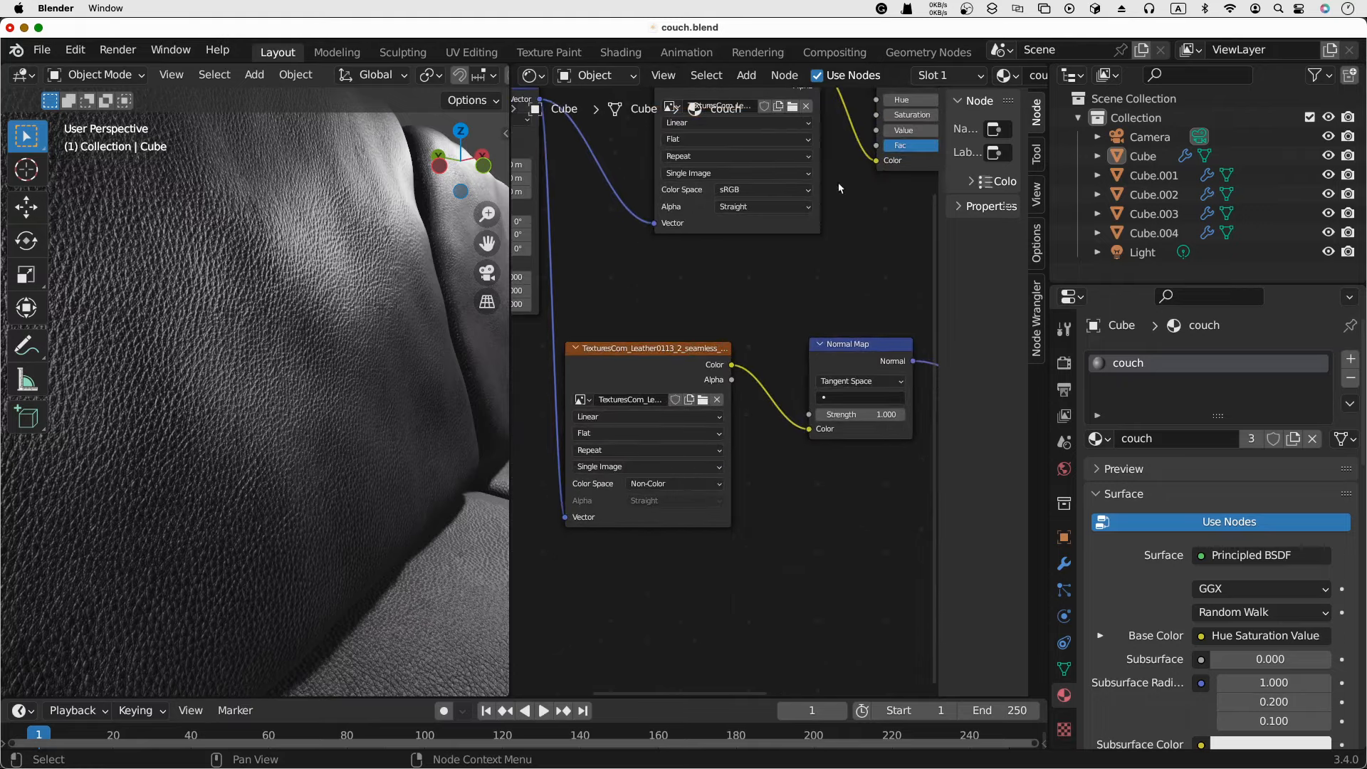
scroll(839, 188, down, 4)
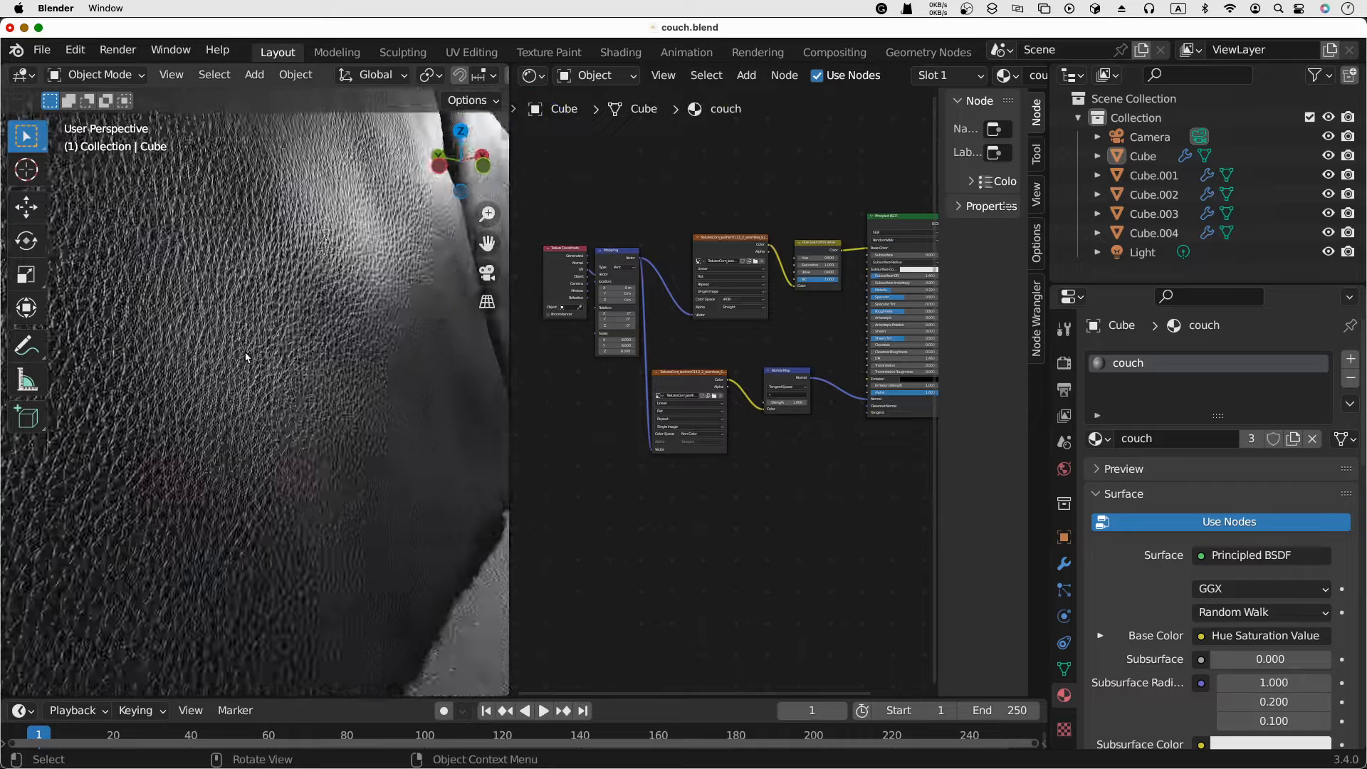
mouse_move(253, 359)
middle_down()
mouse_move(242, 347)
mouse_move(266, 309)
mouse_move(258, 354)
middle_up()
middle_drag(839, 181, 677, 214)
scroll(672, 323, up, 4)
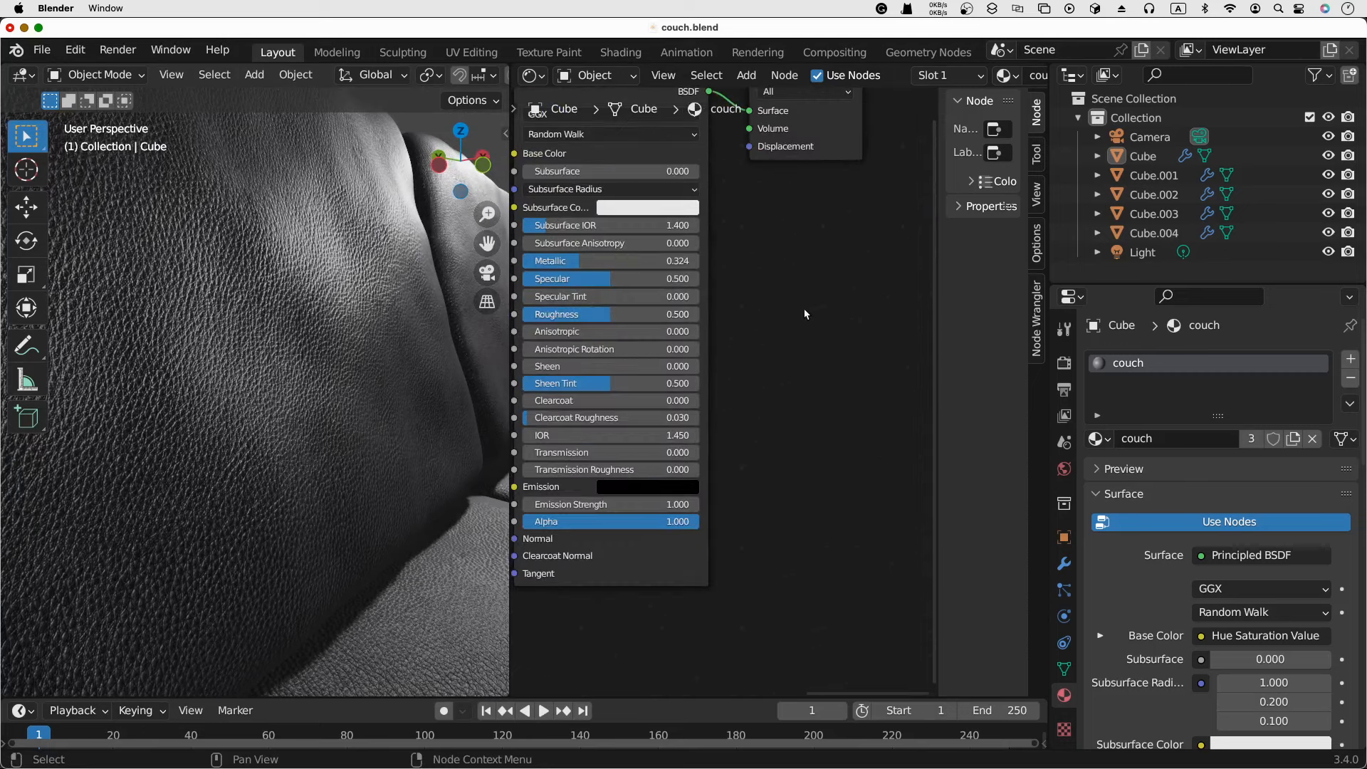
middle_drag(885, 293, 961, 291)
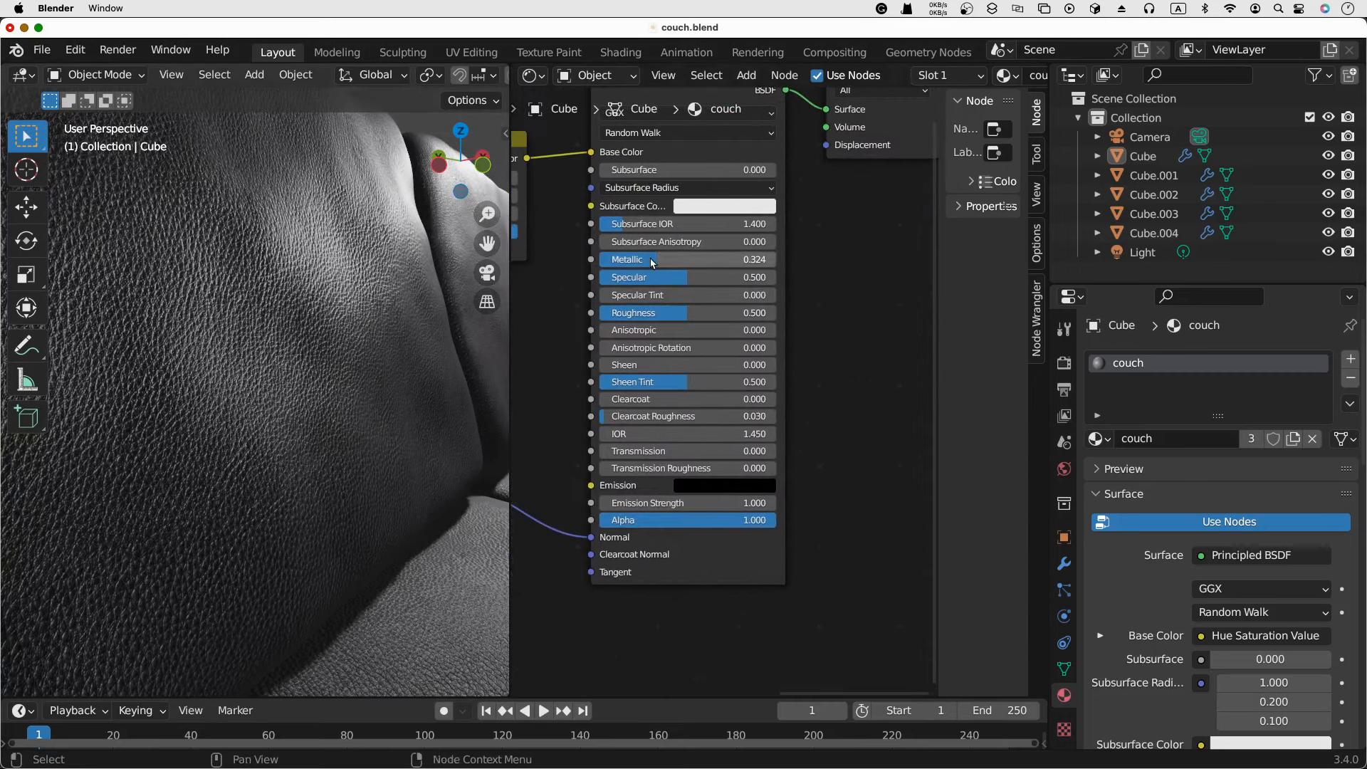
drag(655, 264, 597, 264)
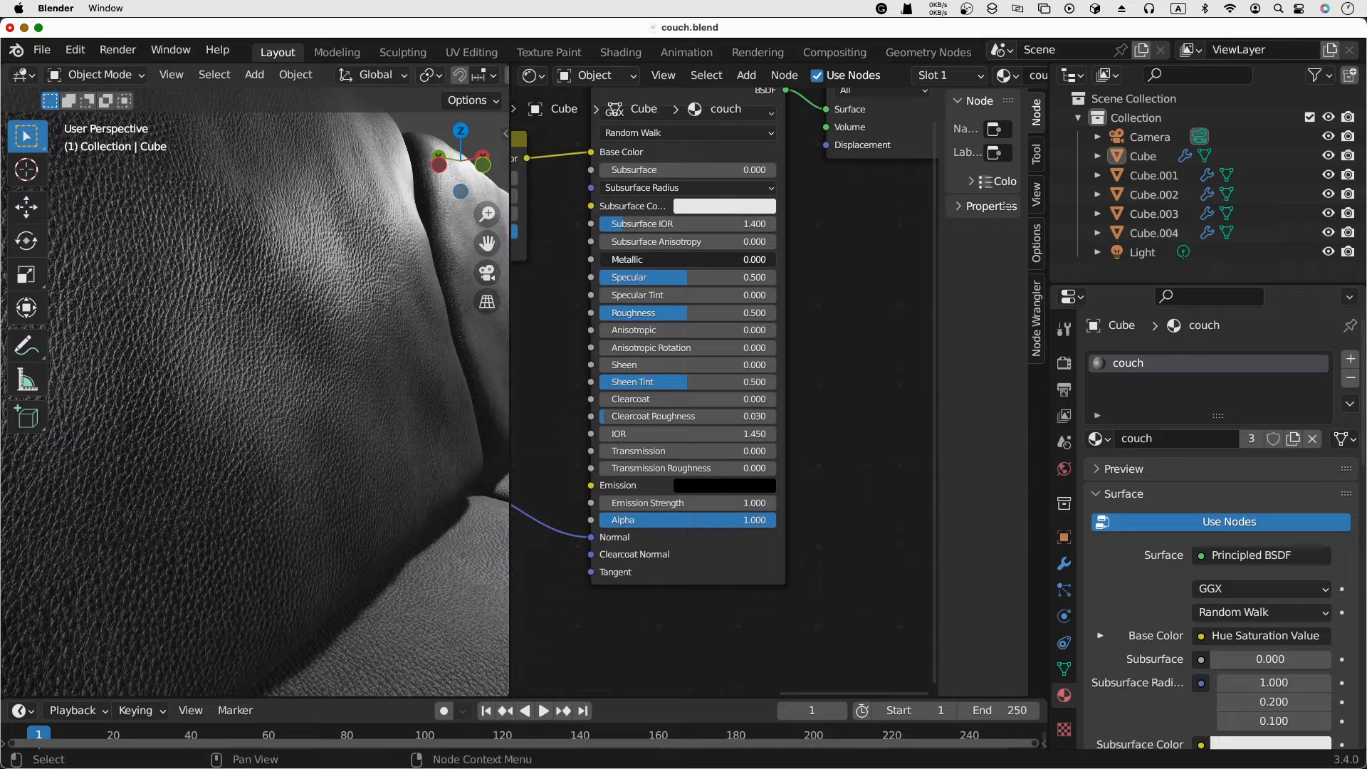
scroll(411, 382, down, 4)
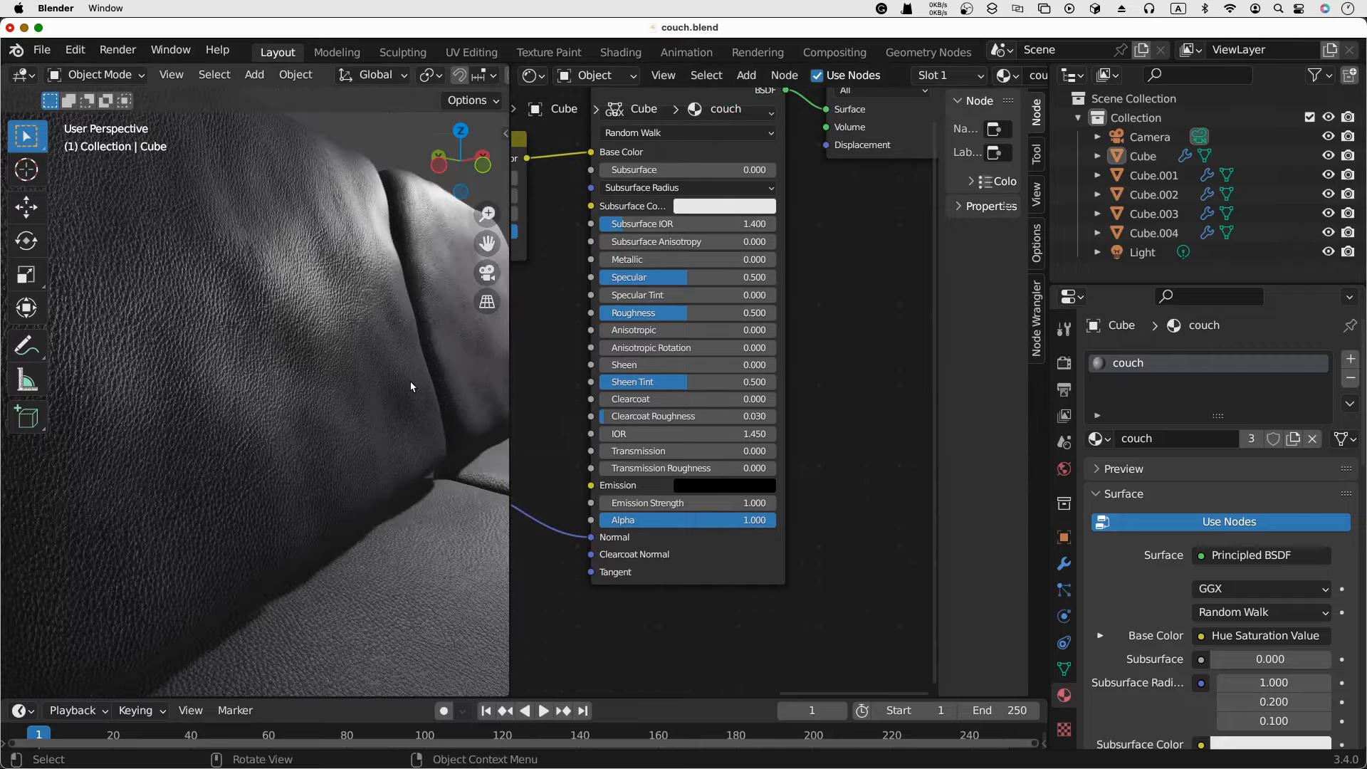
scroll(411, 382, up, 4)
scroll(409, 382, down, 6)
scroll(409, 382, up, 6)
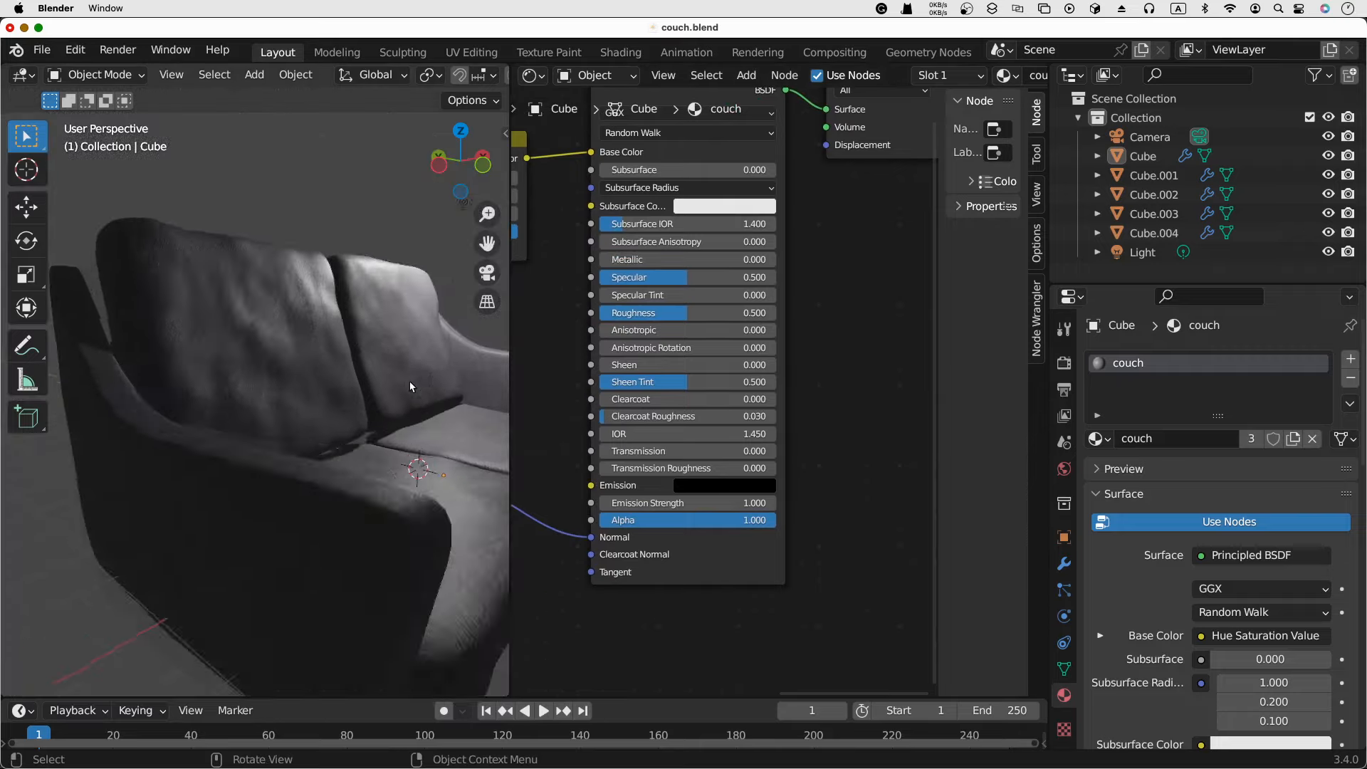
Set the couch material's Metallic value to about 0.331 and its Roughness to 0.5
drag(608, 261, 667, 261)
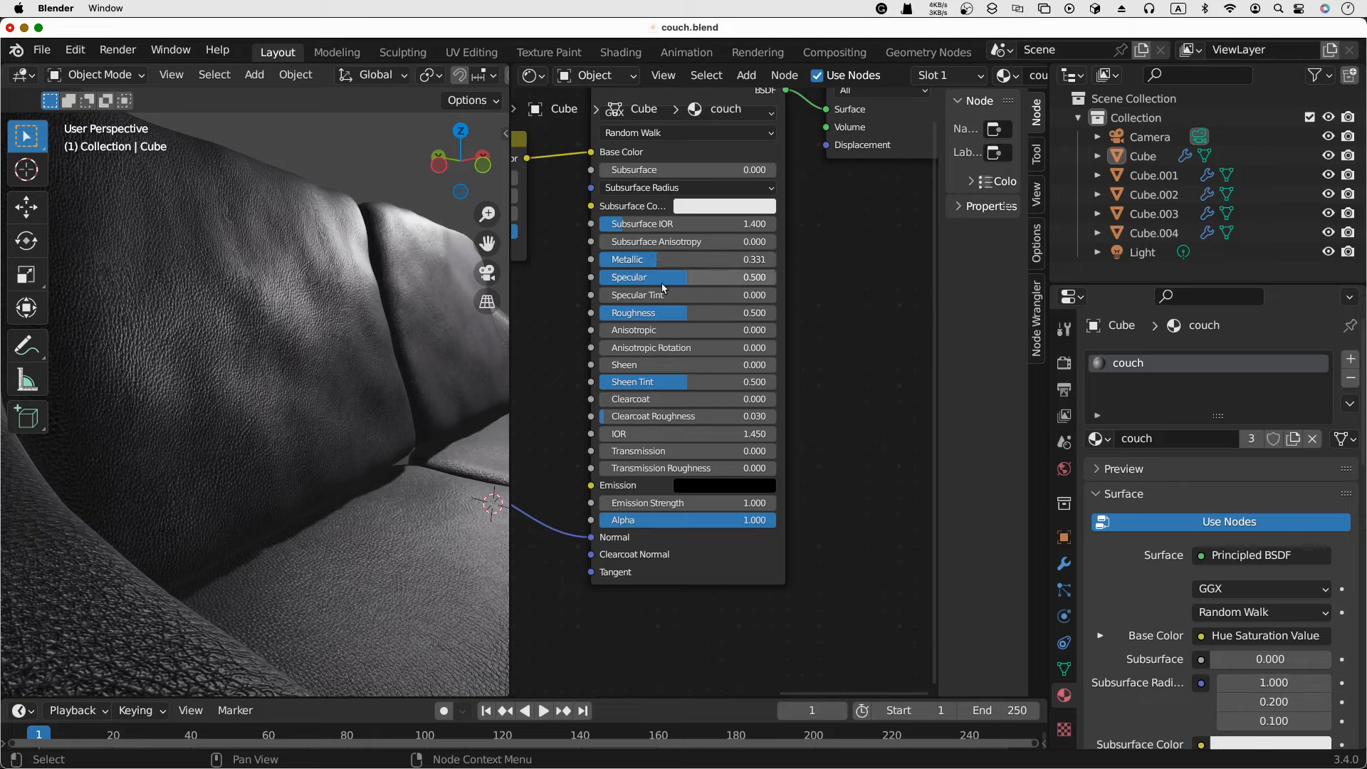
mouse_move(688, 321)
mouse_down()
mouse_move(728, 313)
mouse_move(646, 312)
mouse_move(760, 312)
mouse_move(685, 313)
mouse_up()
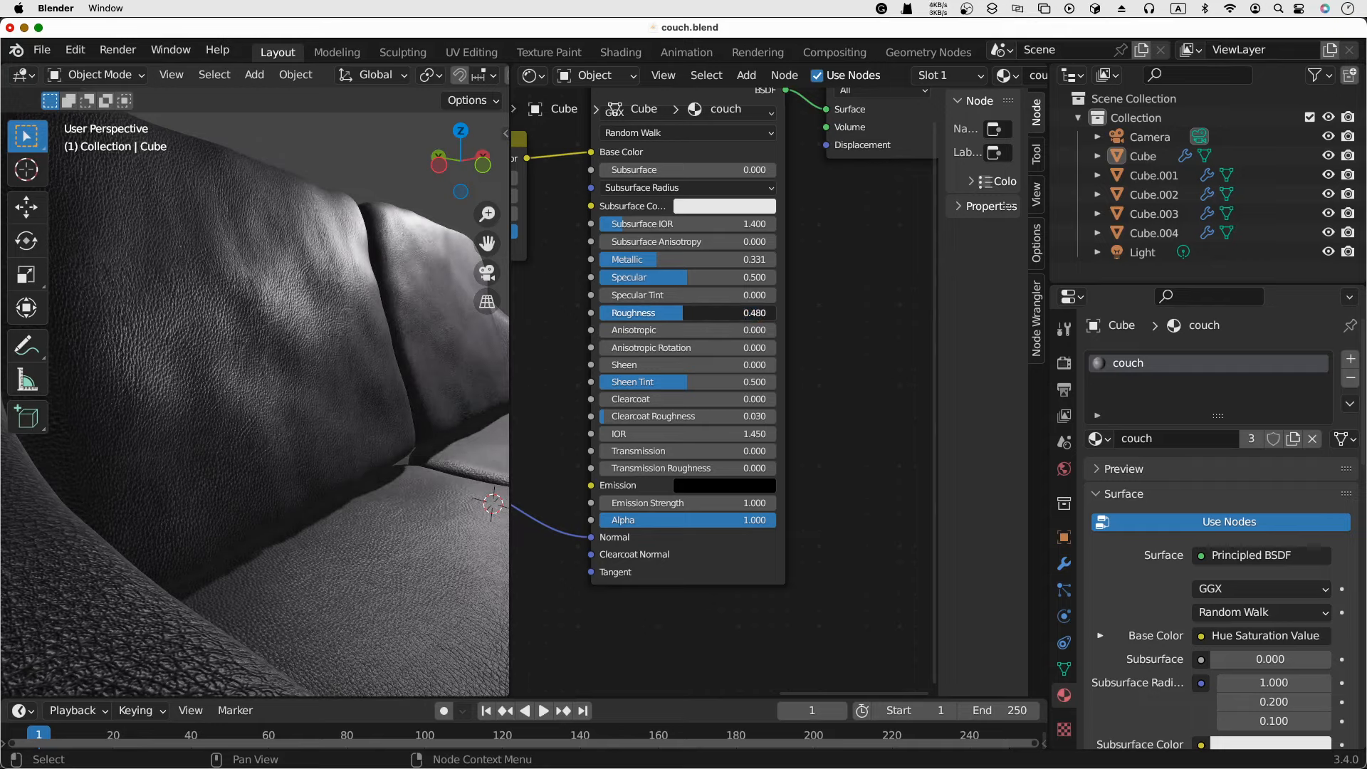
double_click(684, 313)
text(0.5)
key(Return)
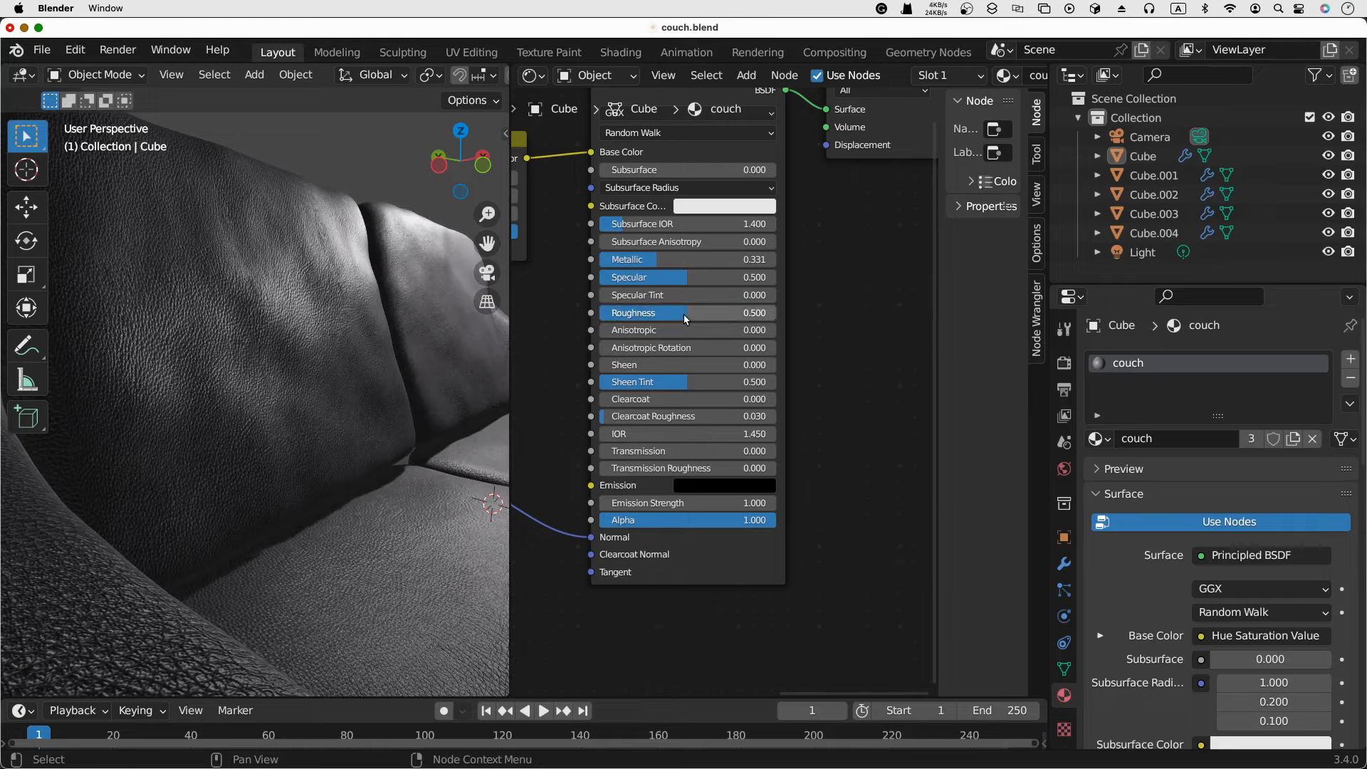
Move the normal map's leather image texture node up and away from the Mapping node, closer to the Normal Map node
scroll(646, 400, down, 2)
middle_drag(570, 374, 856, 318)
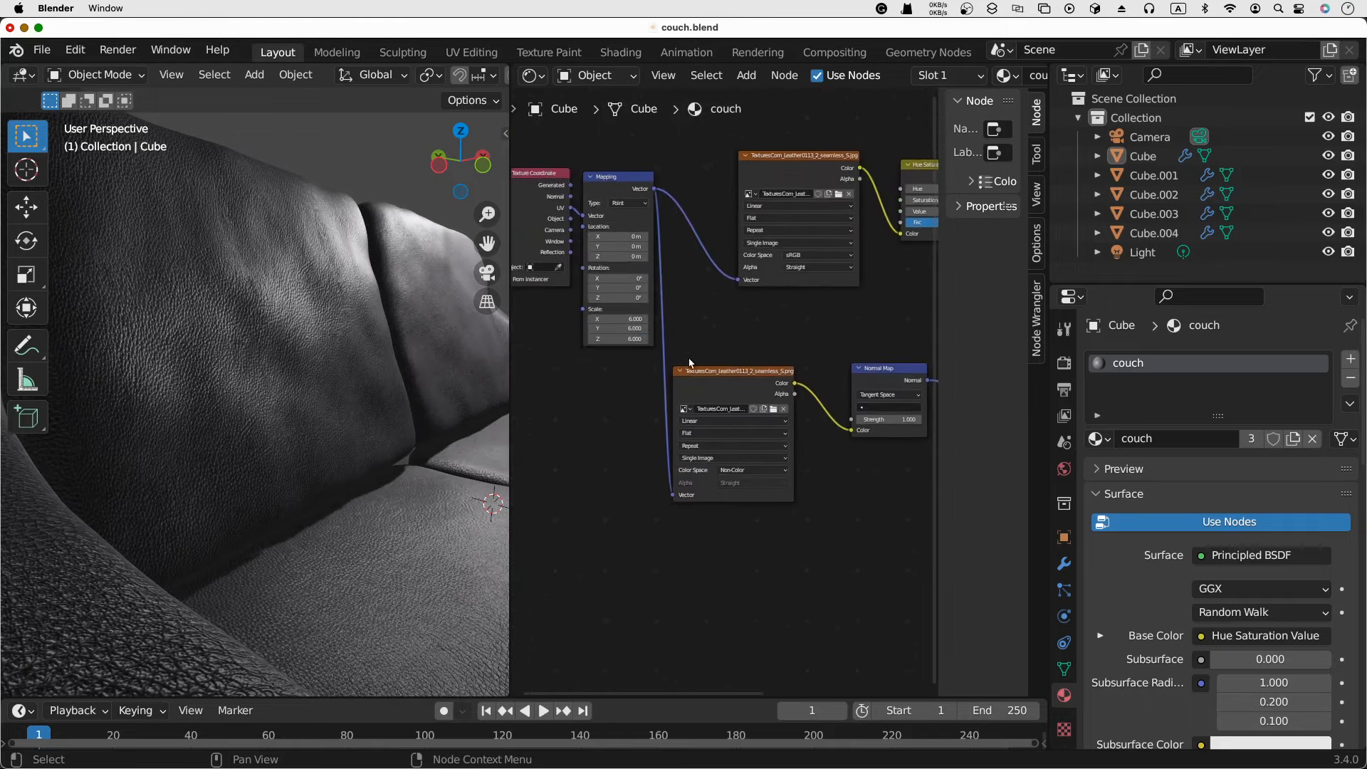
scroll(643, 202, up, 2)
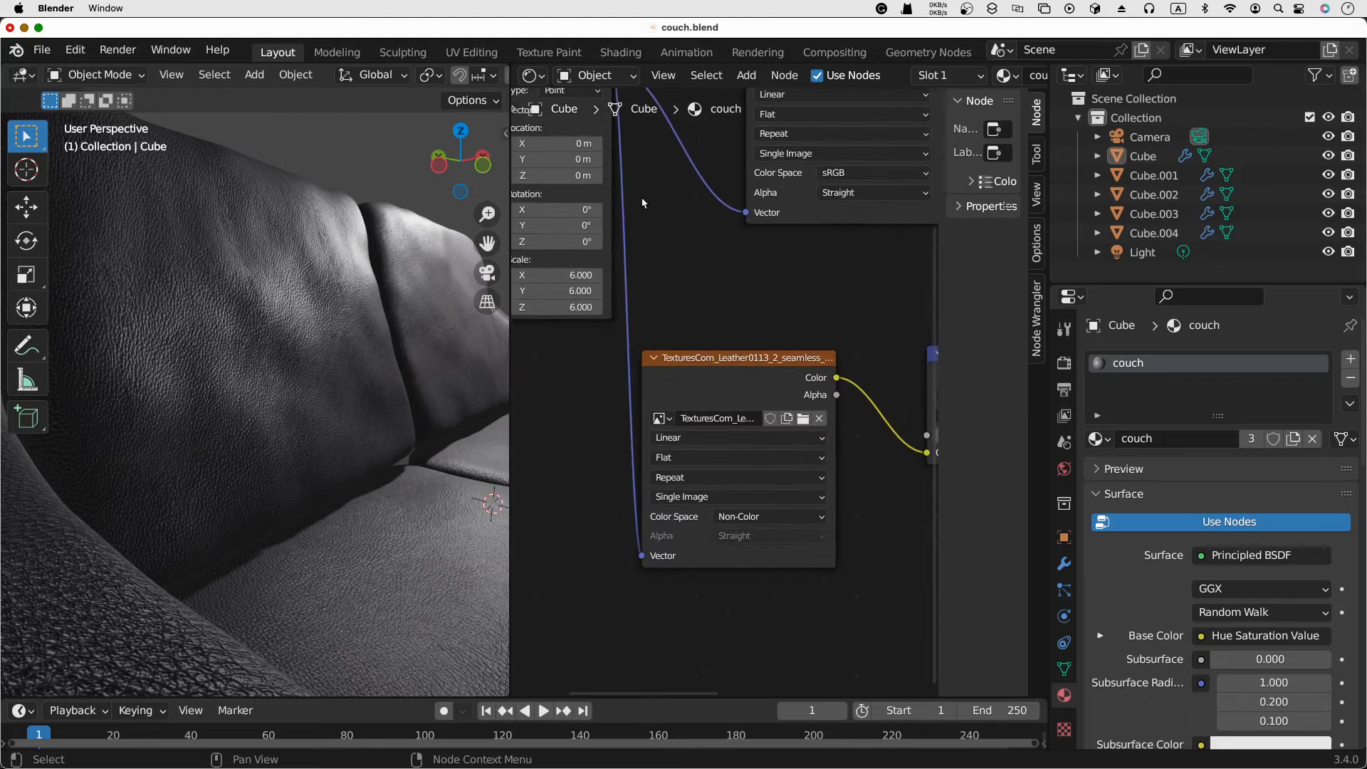
middle_drag(666, 202, 750, 289)
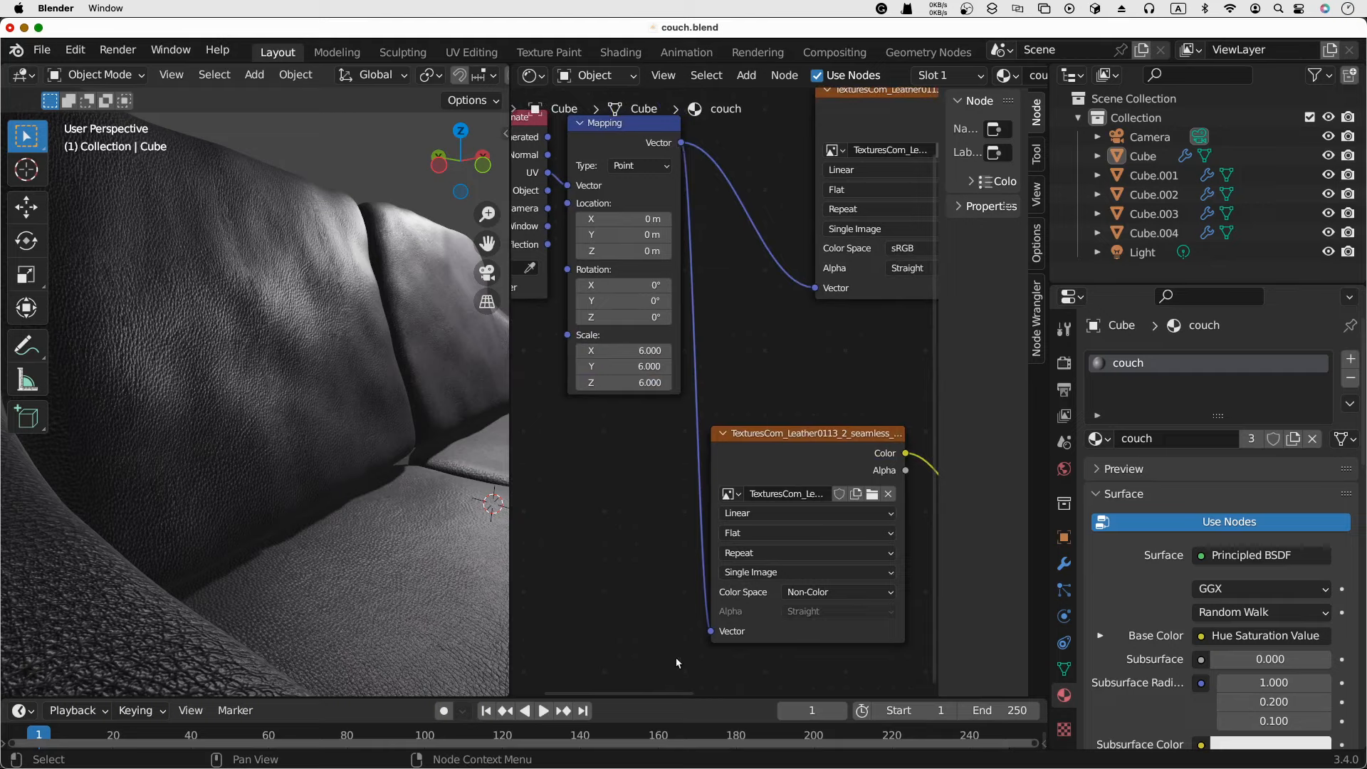
middle_drag(795, 360, 697, 385)
drag(745, 455, 816, 374)
scroll(628, 478, up, 5)
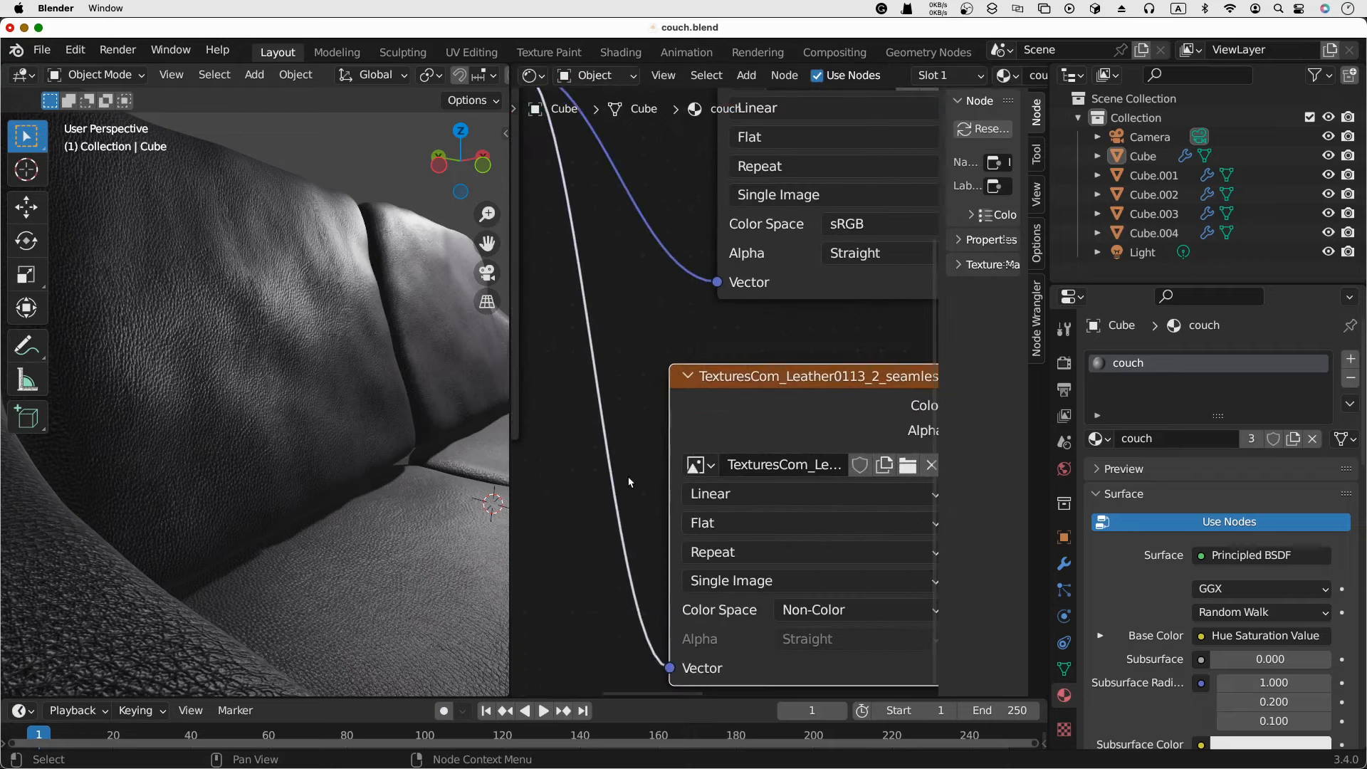
scroll(611, 498, down, 3)
Examine the leather couch as a whole and close up from several angles
scroll(348, 430, down, 5)
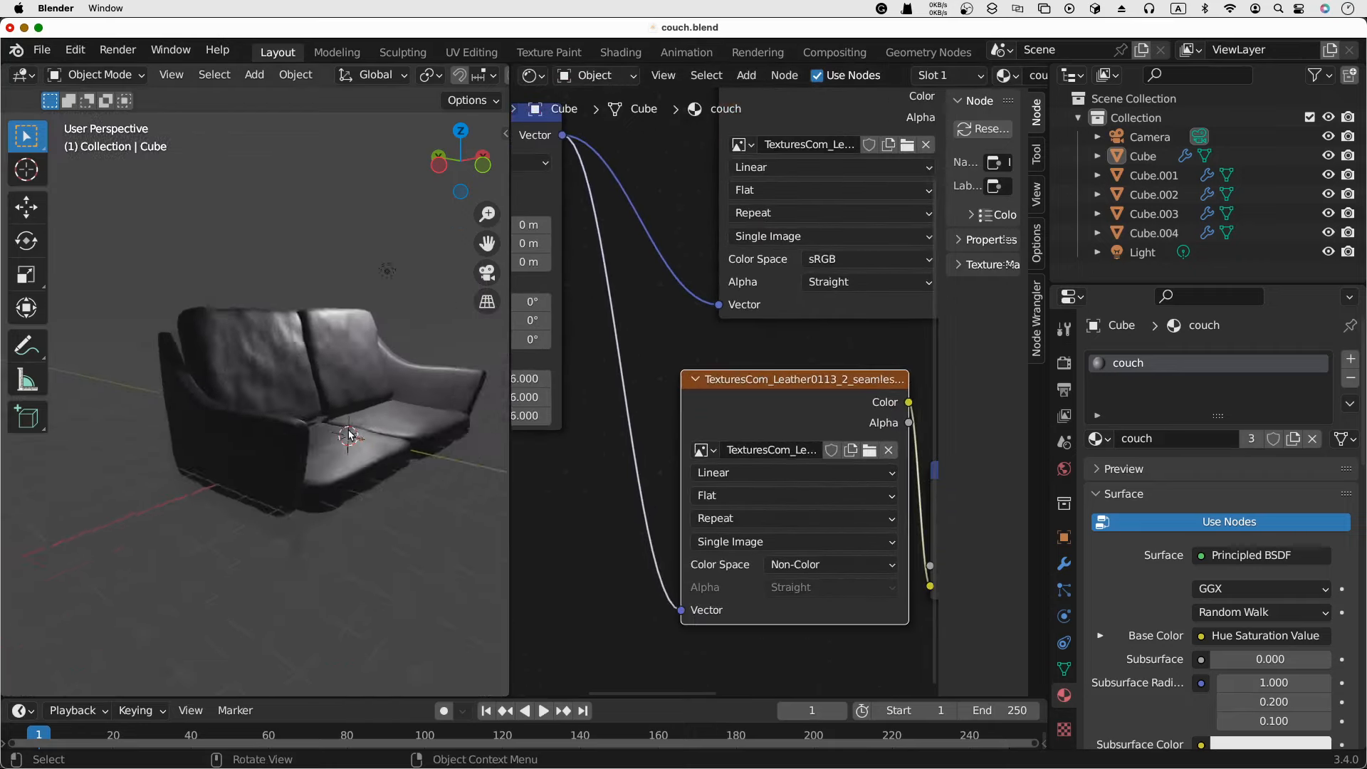
scroll(348, 429, up, 5)
middle_drag(348, 430, 314, 436)
scroll(315, 436, down, 5)
middle_drag(400, 416, 464, 392)
scroll(396, 425, up, 5)
scroll(396, 425, down, 3)
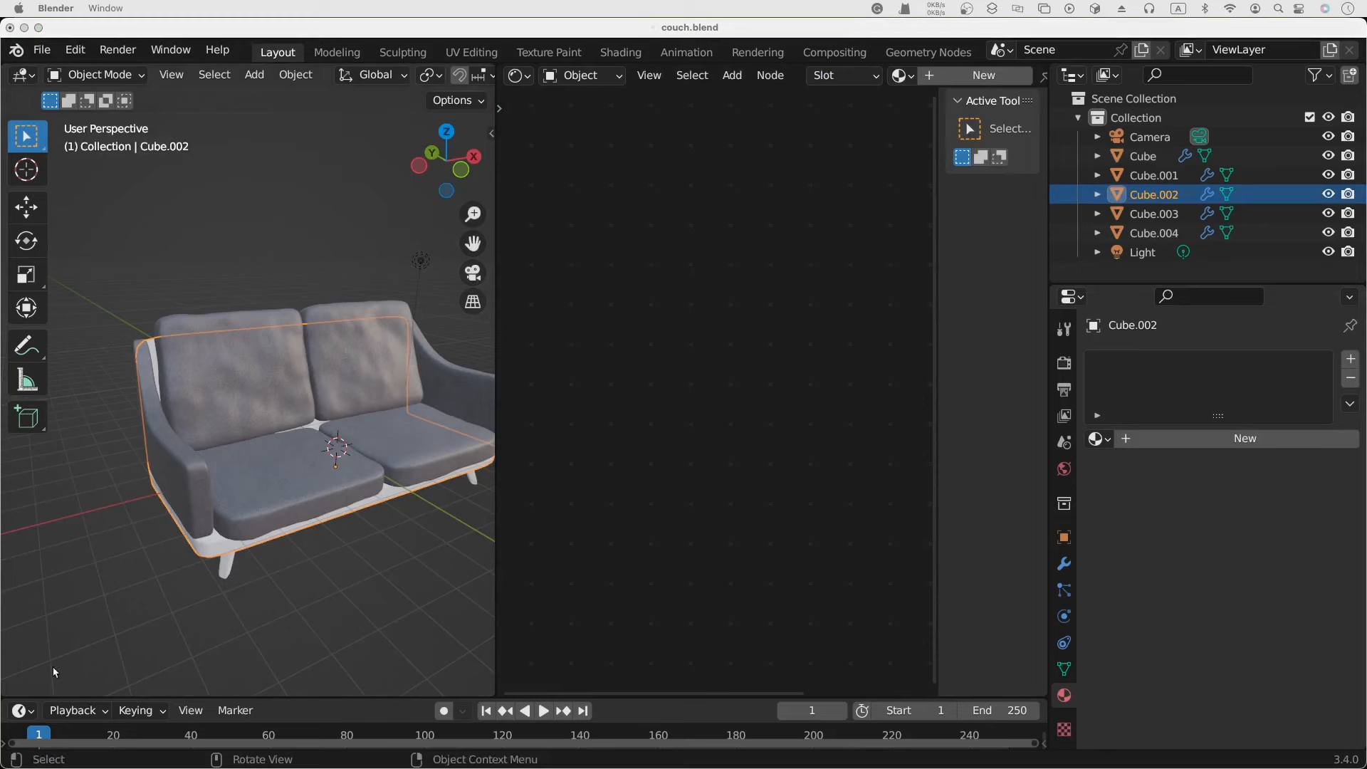
Inspect the couch's base frame and legs, and view the seamless PlywoodNew0073 texture on textures.com in Chrome
middle_drag(273, 569, 229, 477)
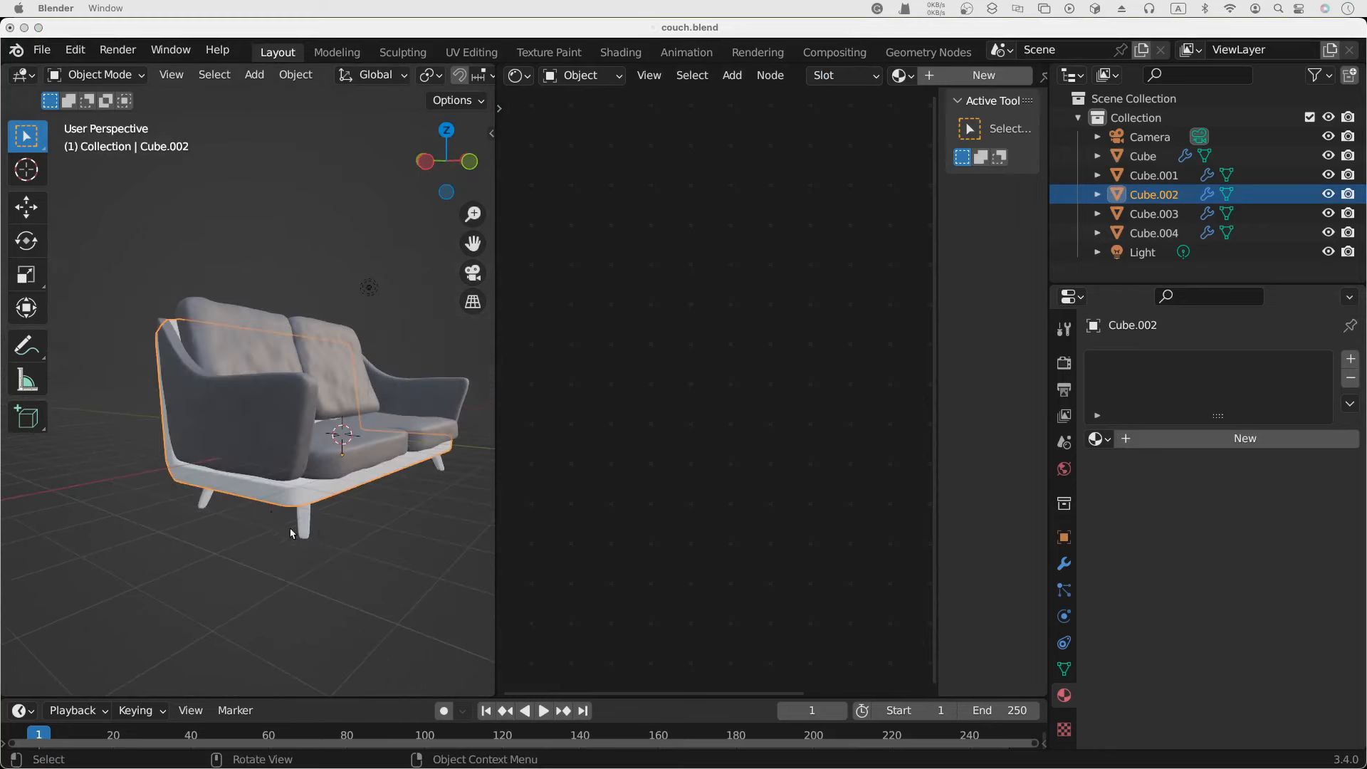
middle_drag(286, 529, 356, 497)
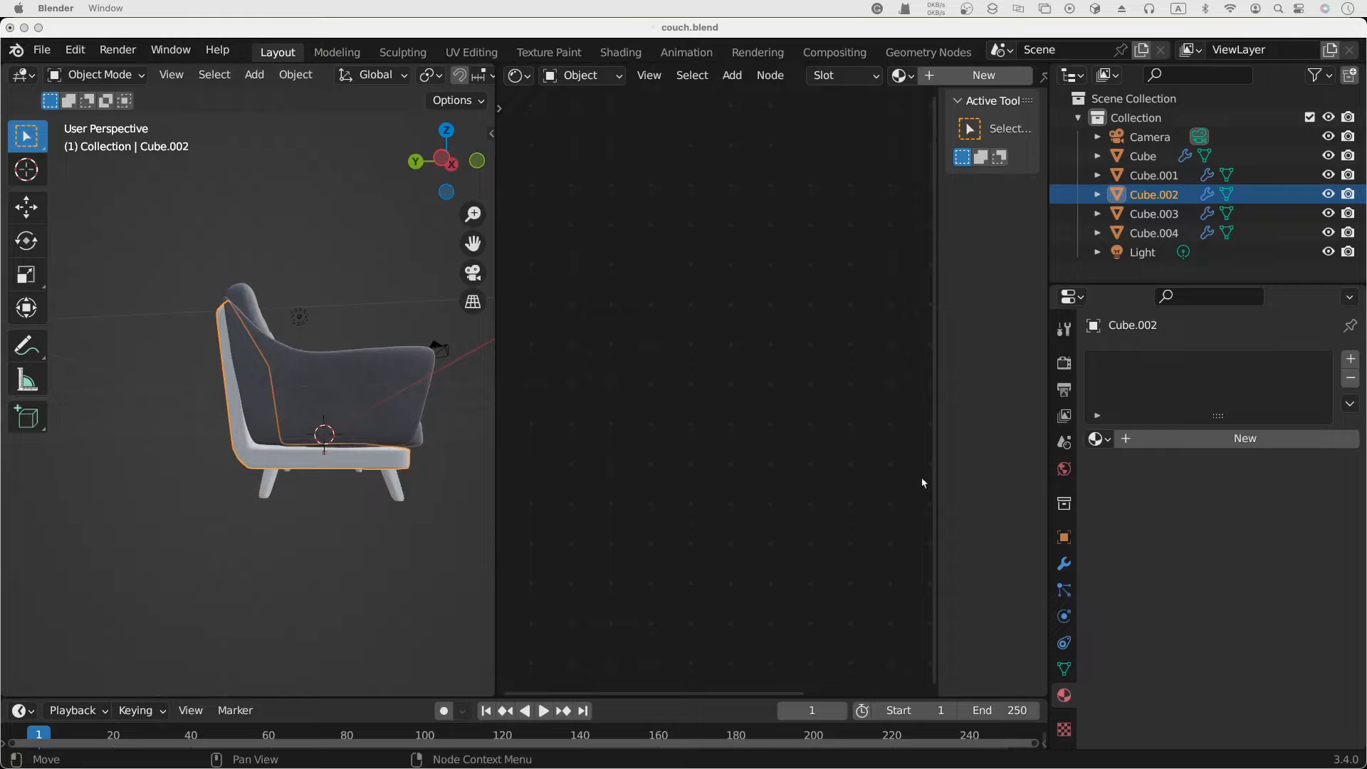
drag(921, 477, 1321, 705)
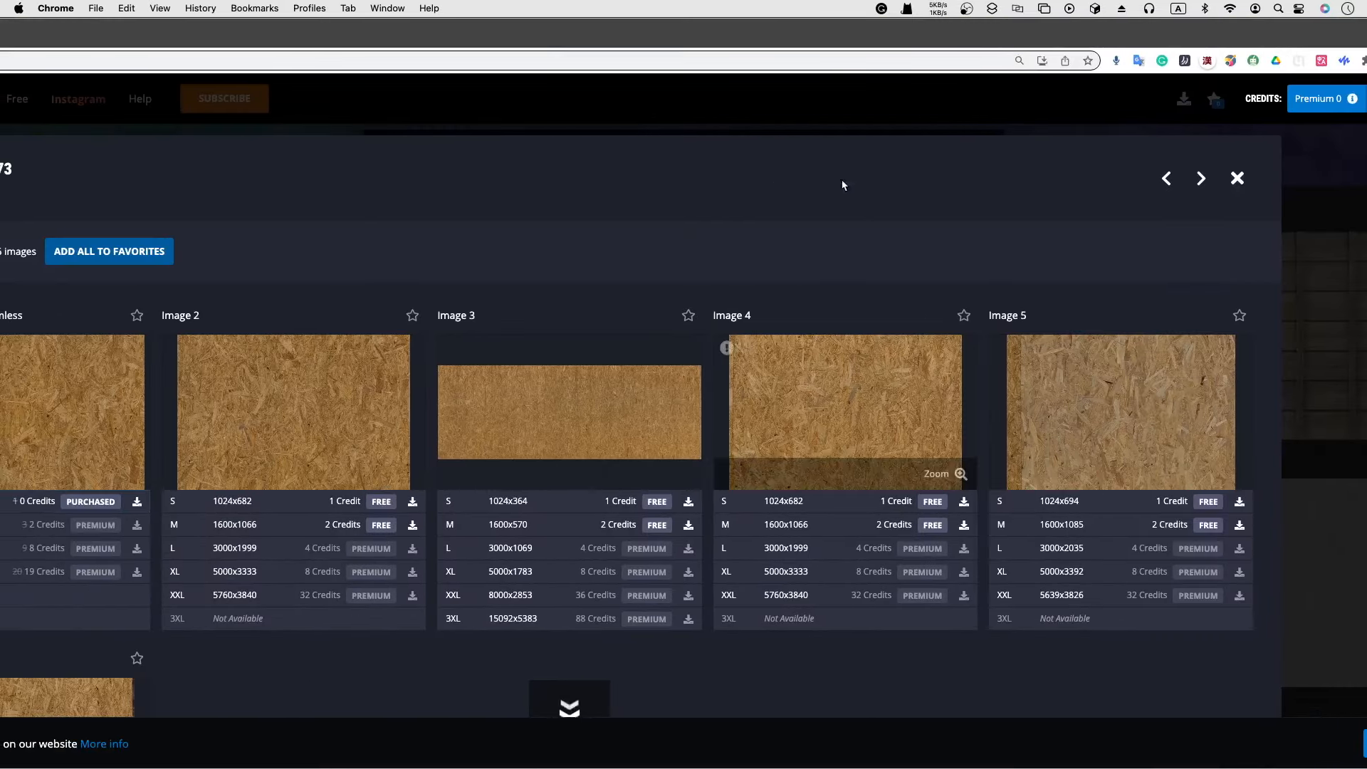
double_click(806, 42)
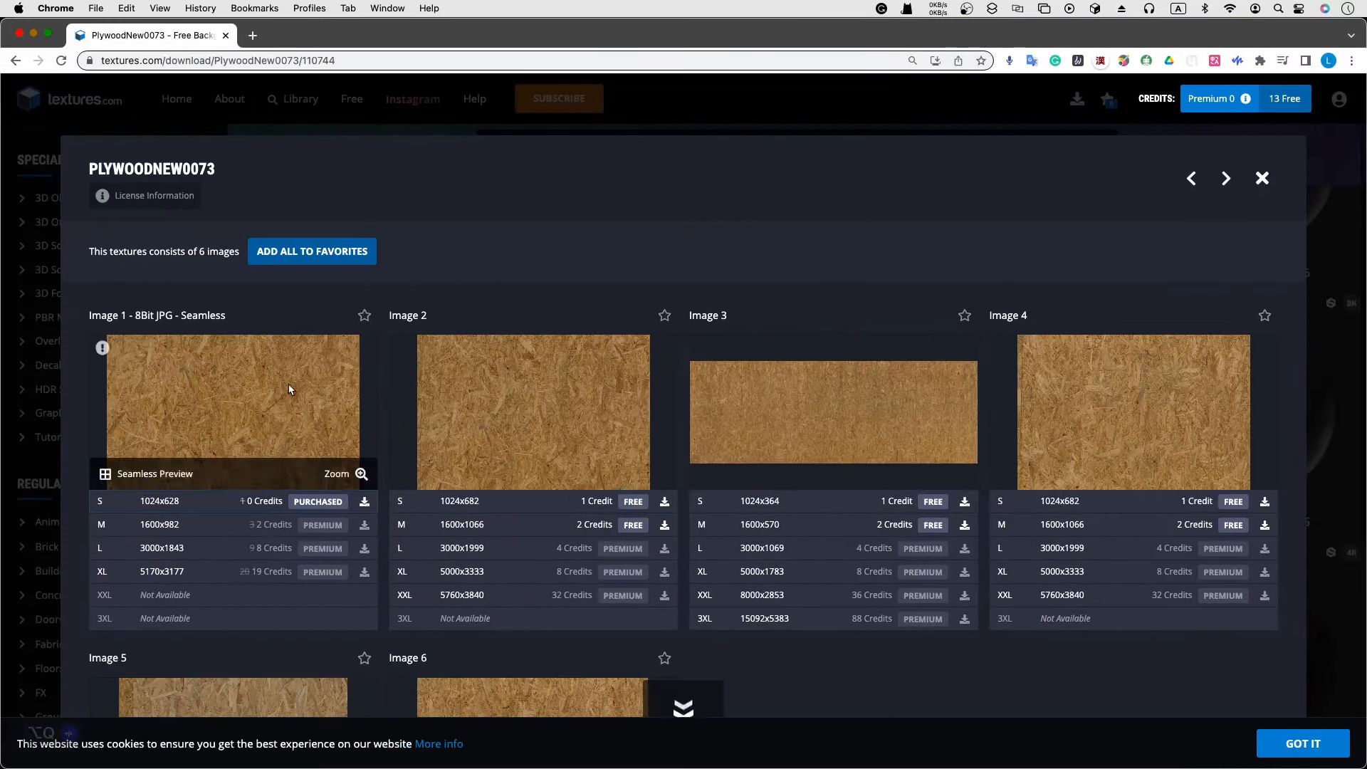
click(21, 33)
Create a new material named "wood" for the couch's base frame, Cube.002
middle_drag(309, 280, 243, 325)
middle_drag(263, 275, 255, 274)
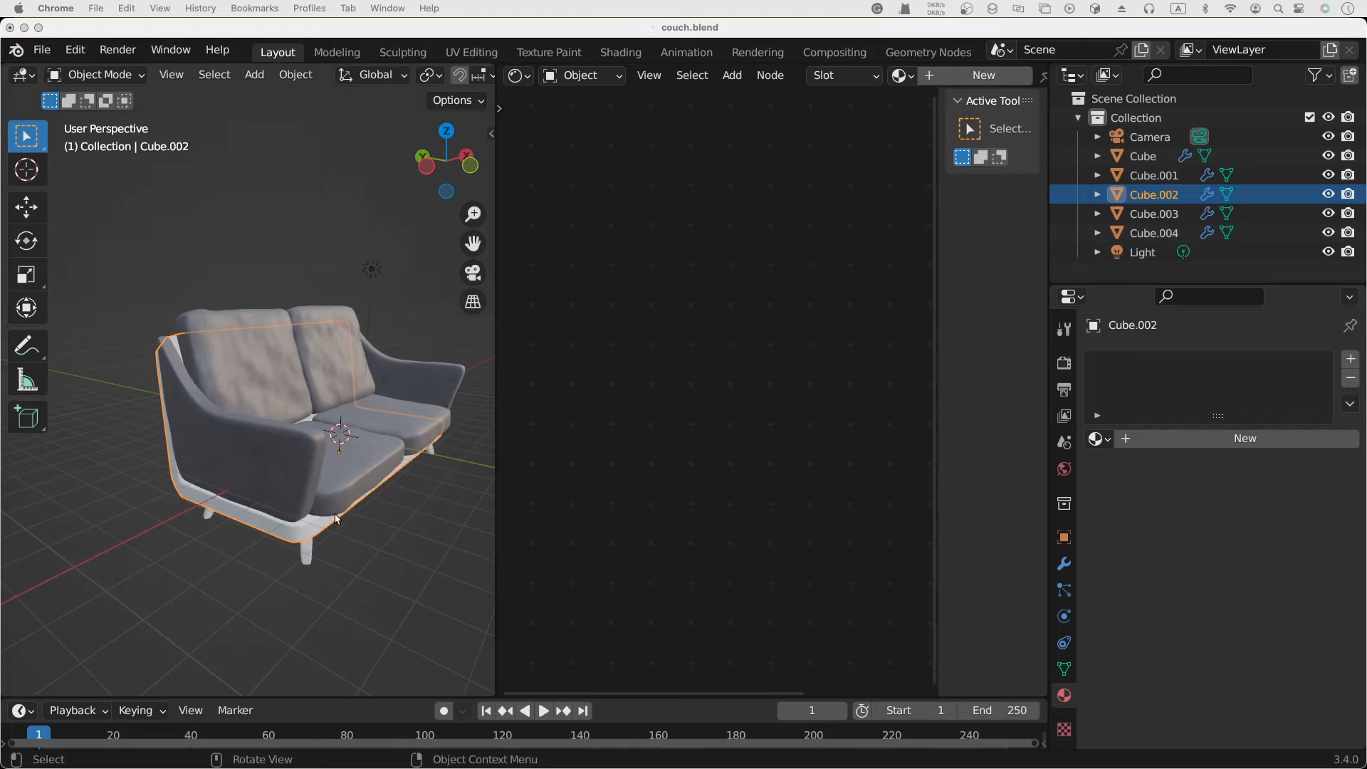
middle_drag(337, 519, 391, 523)
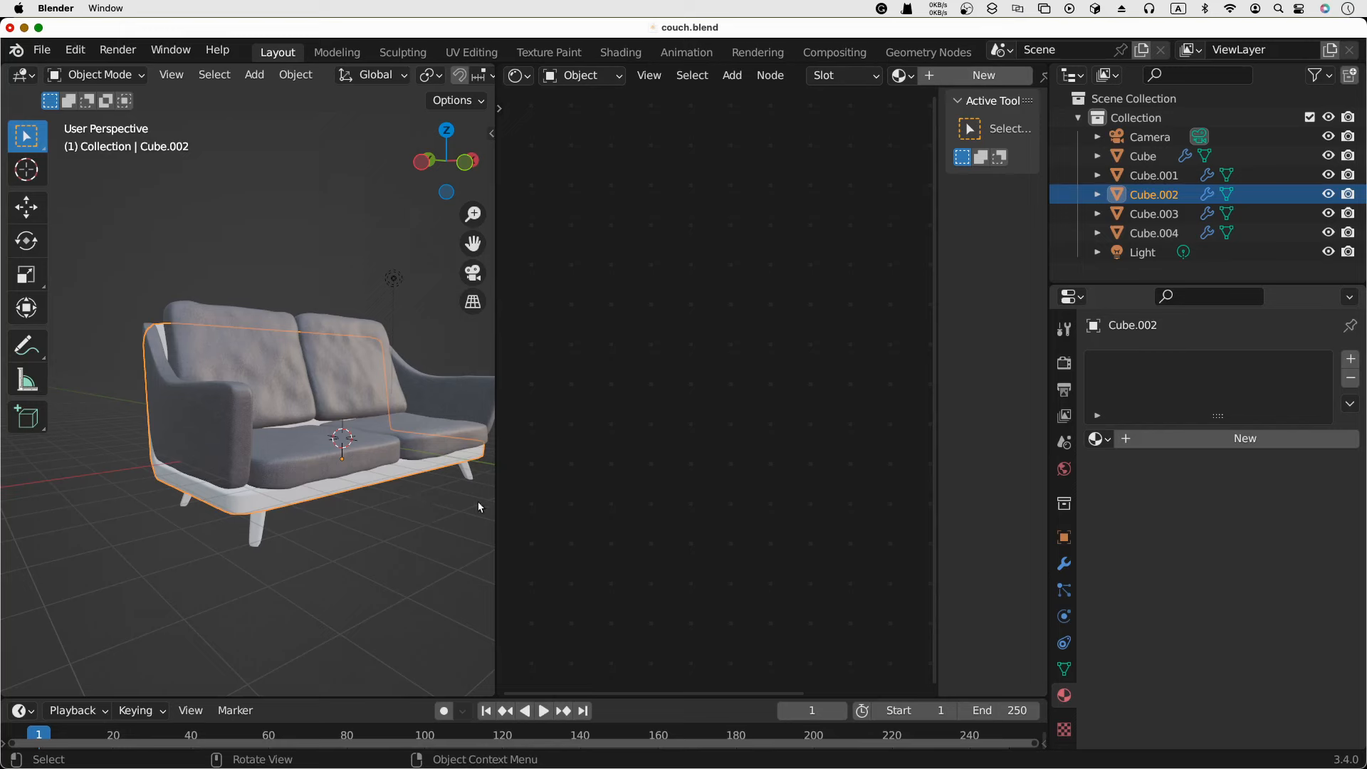
click(1098, 437)
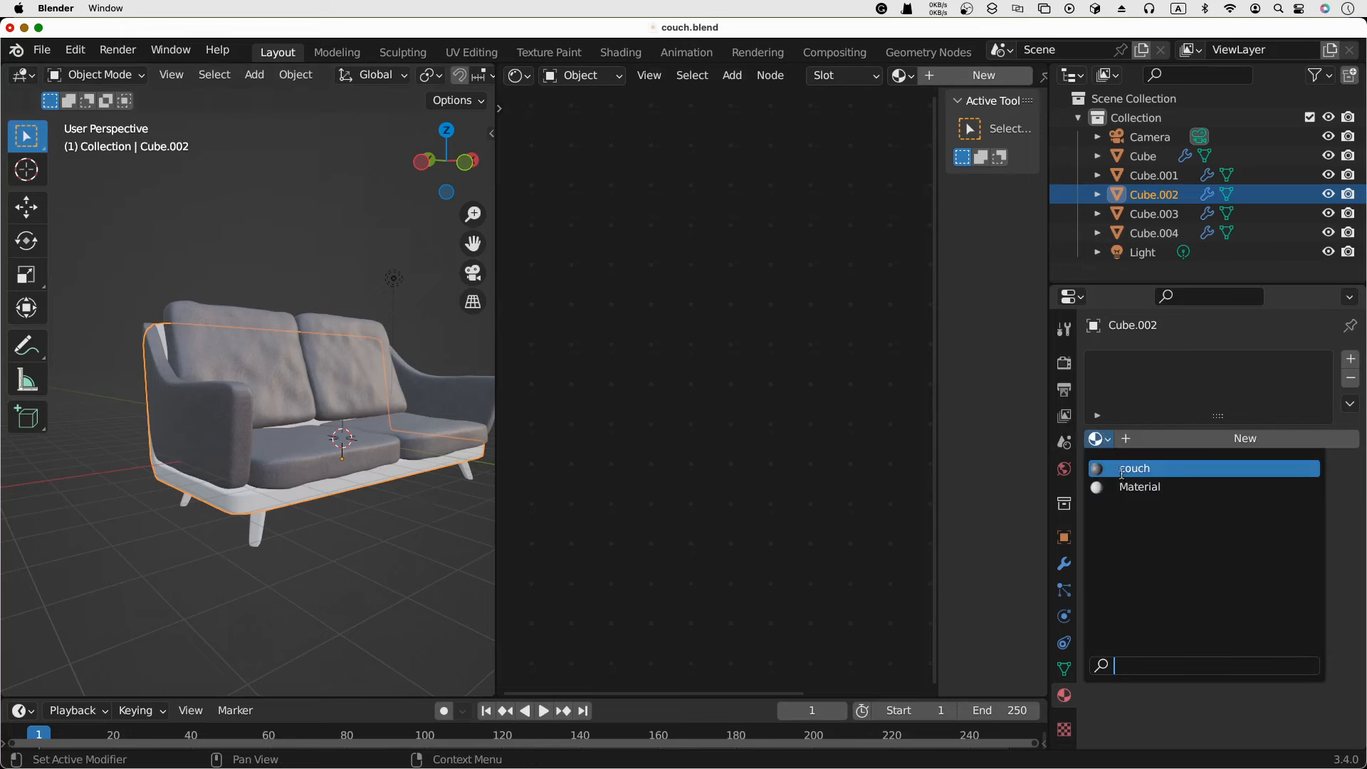
click(1138, 432)
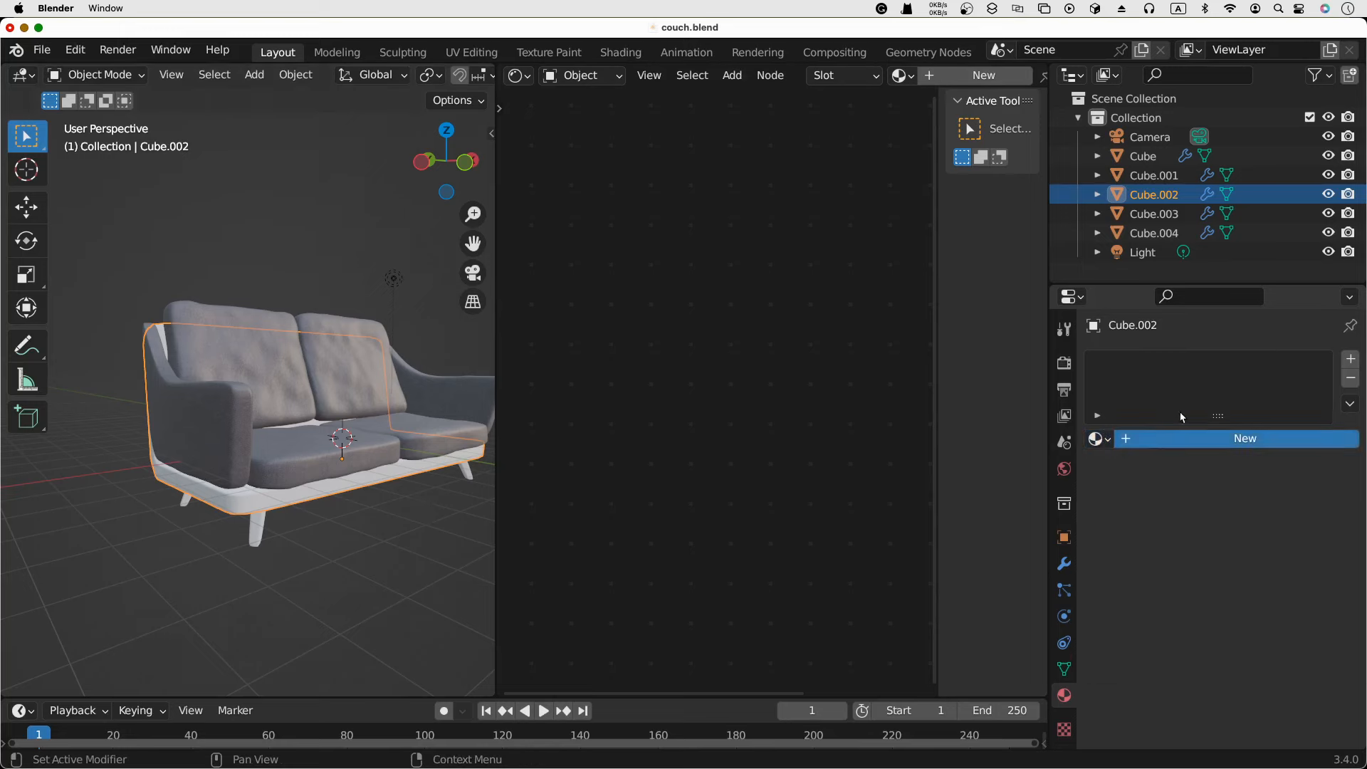
click(1182, 438)
double_click(1140, 365)
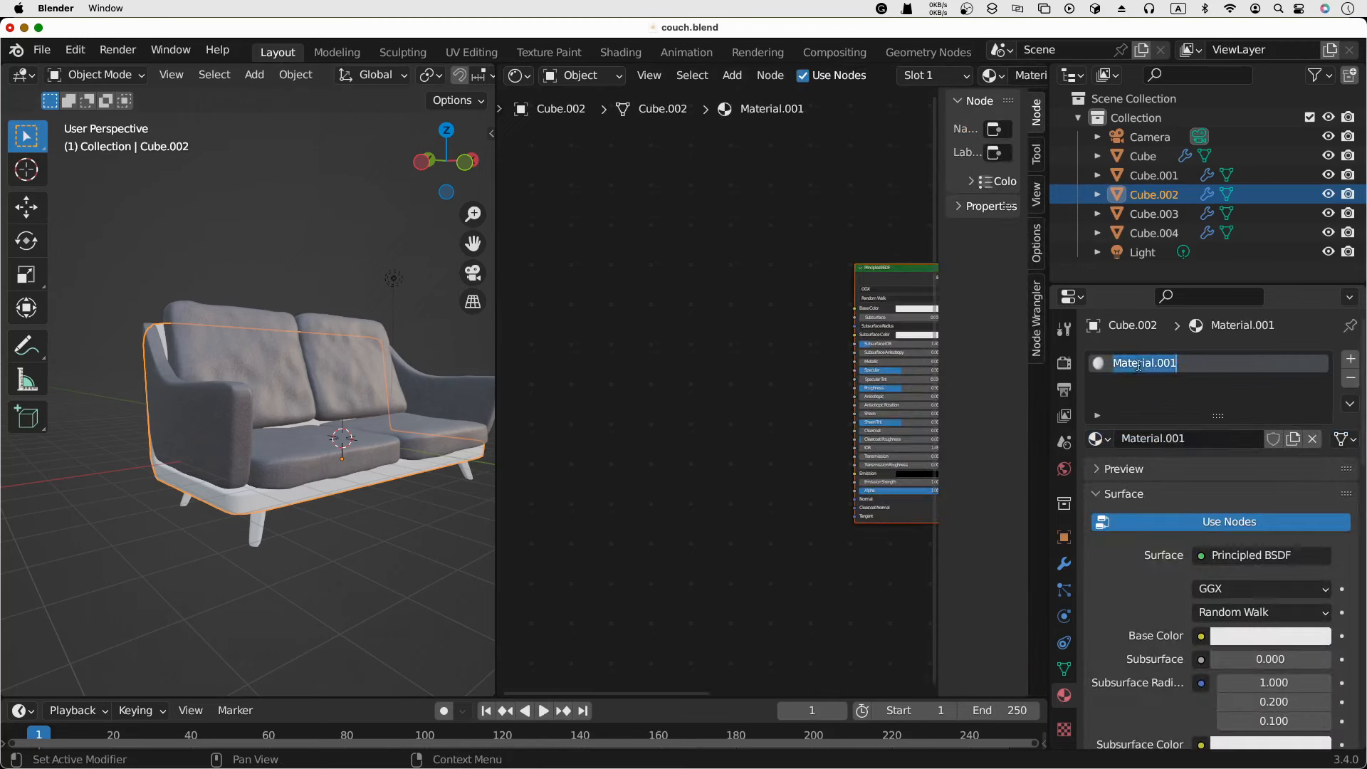
text(wood)
key(Return)
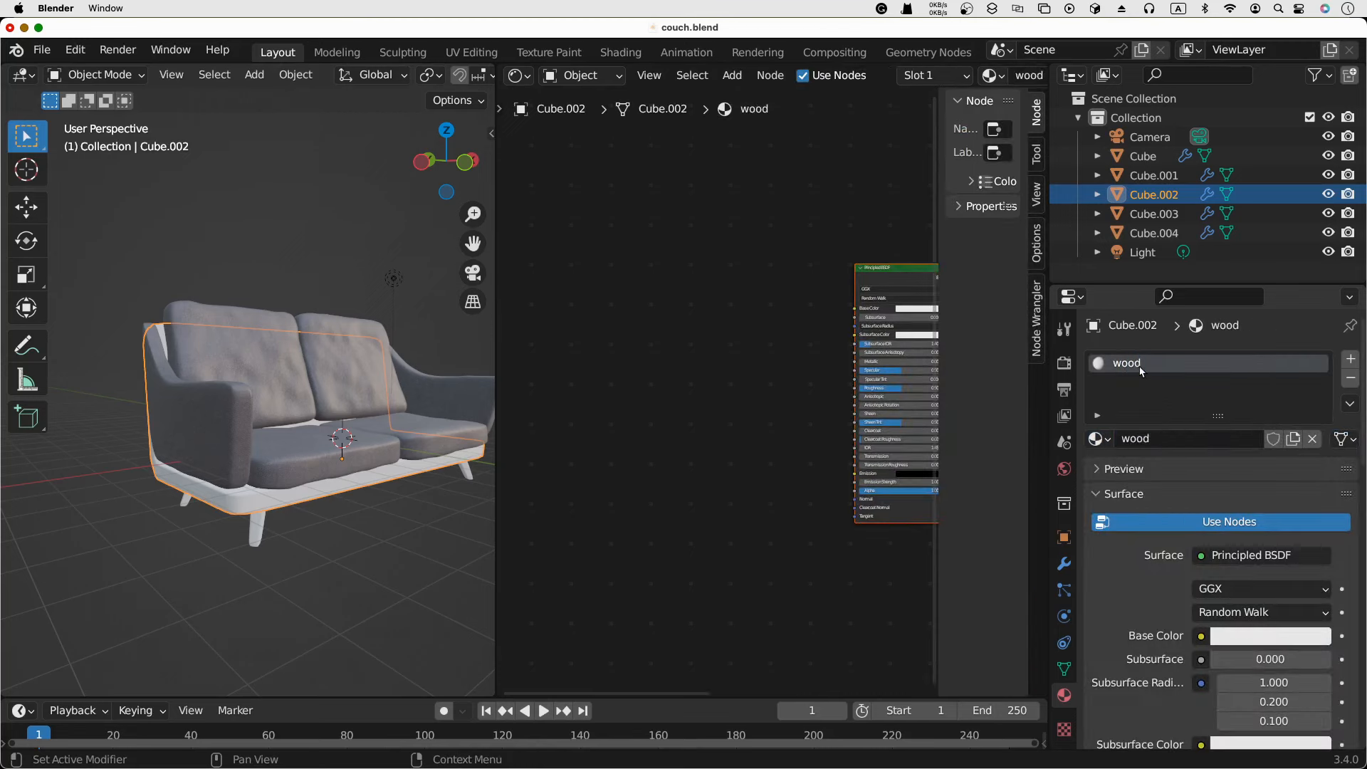
middle_drag(840, 238, 685, 253)
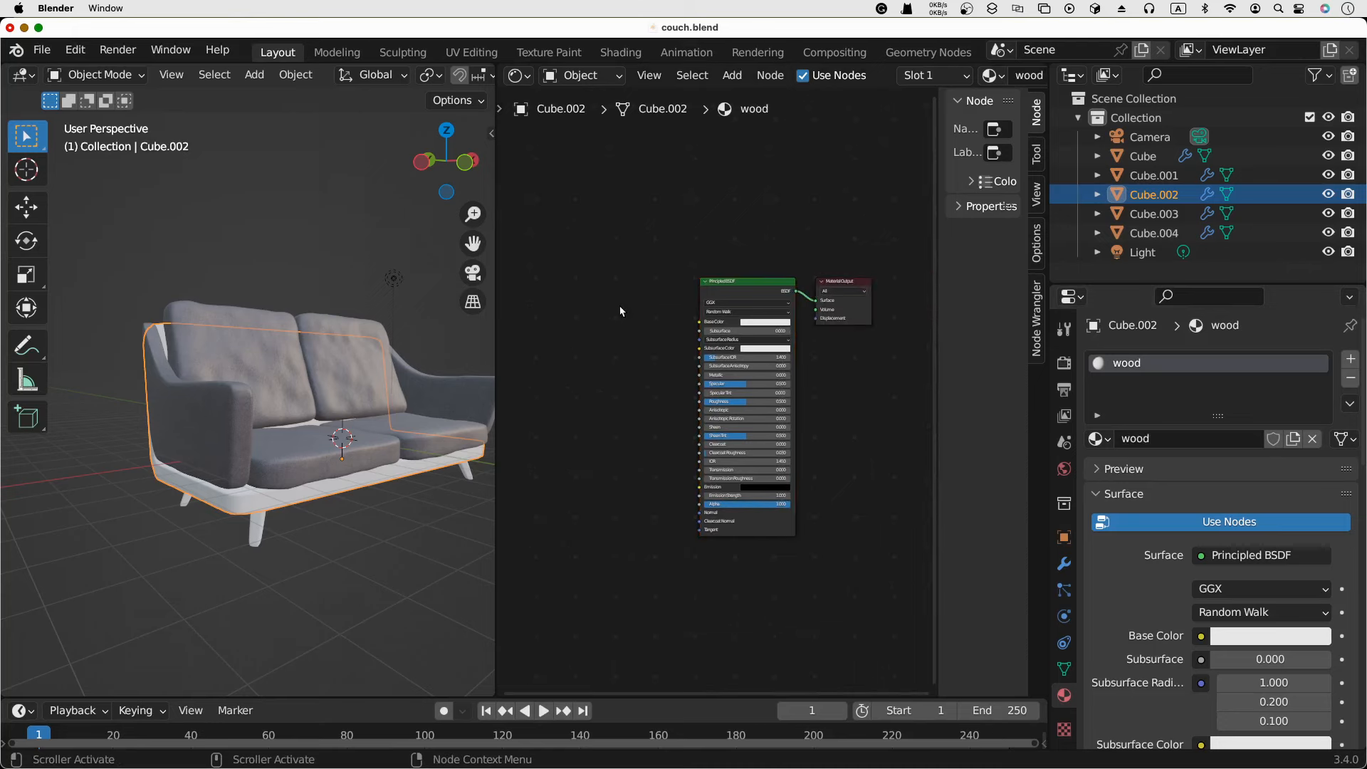
key(shift+a)
mouse_move(620, 309)
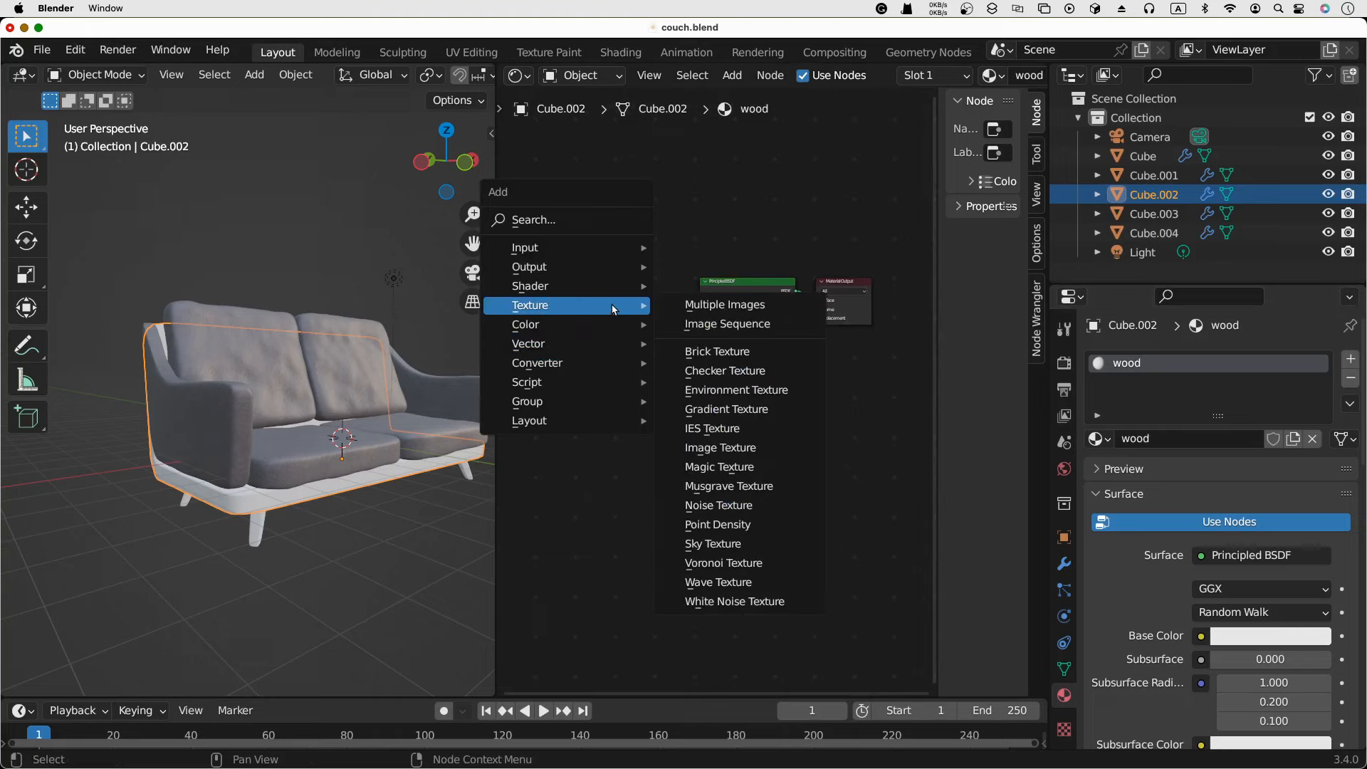
click(716, 324)
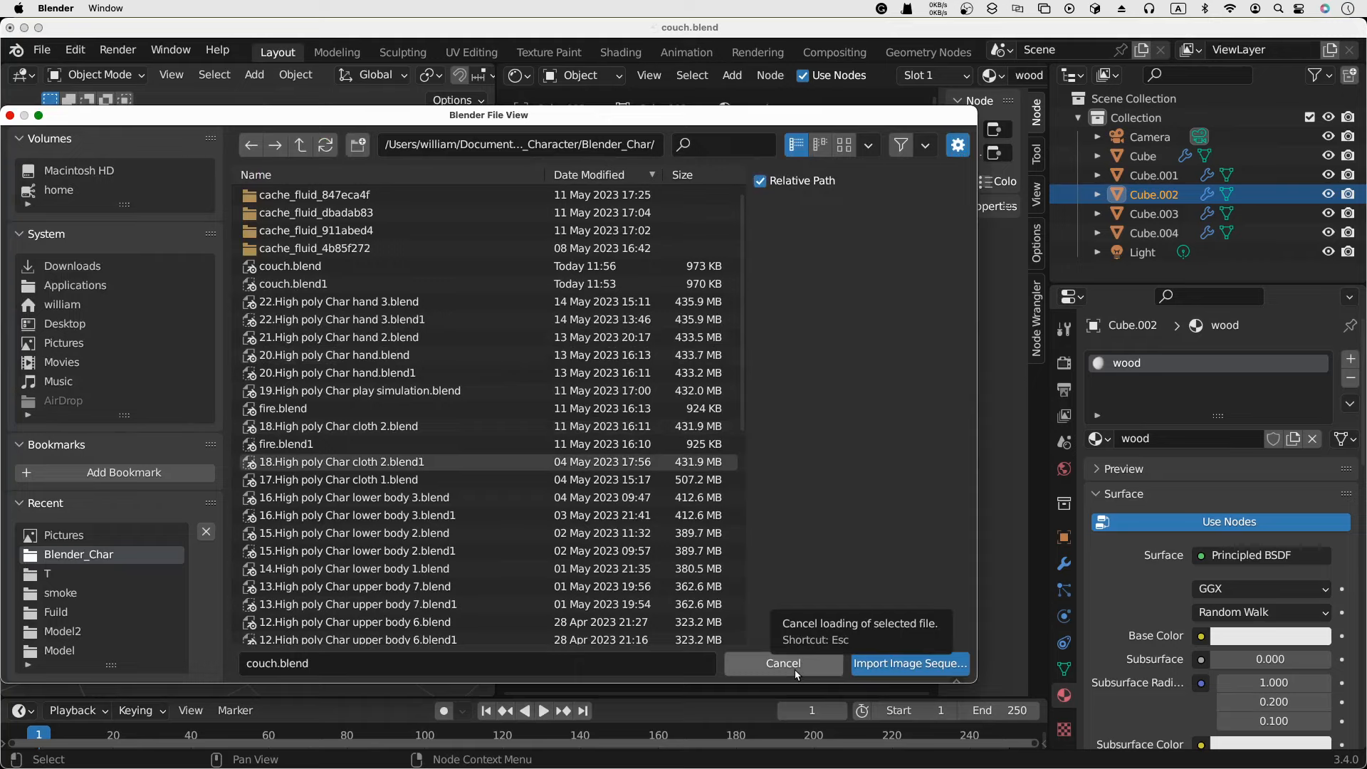
click(783, 664)
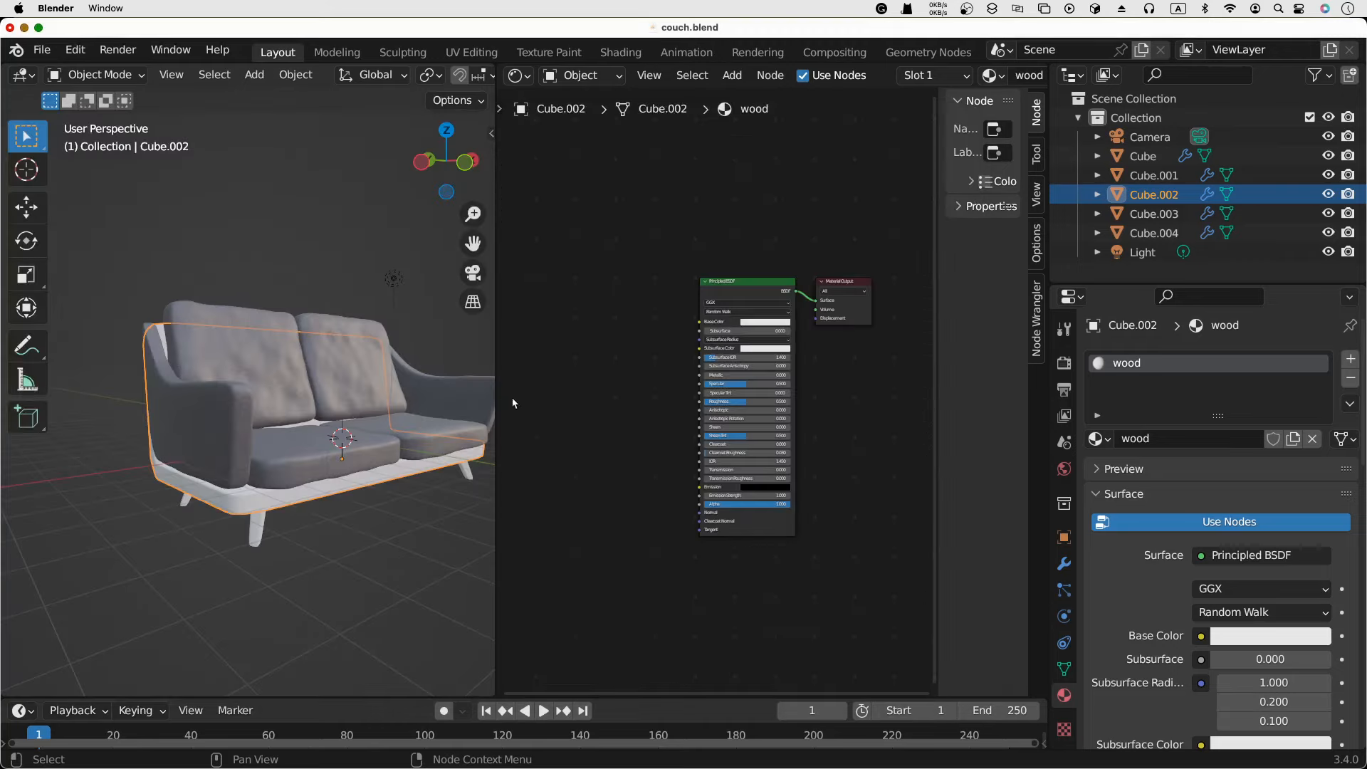
Add an Image Texture node beside the Principled BSDF and load TexturesCom_PlywoodNew0073_1_seamless_S.jpg from the Pictures folder
key(shift+a)
mouse_move(578, 352)
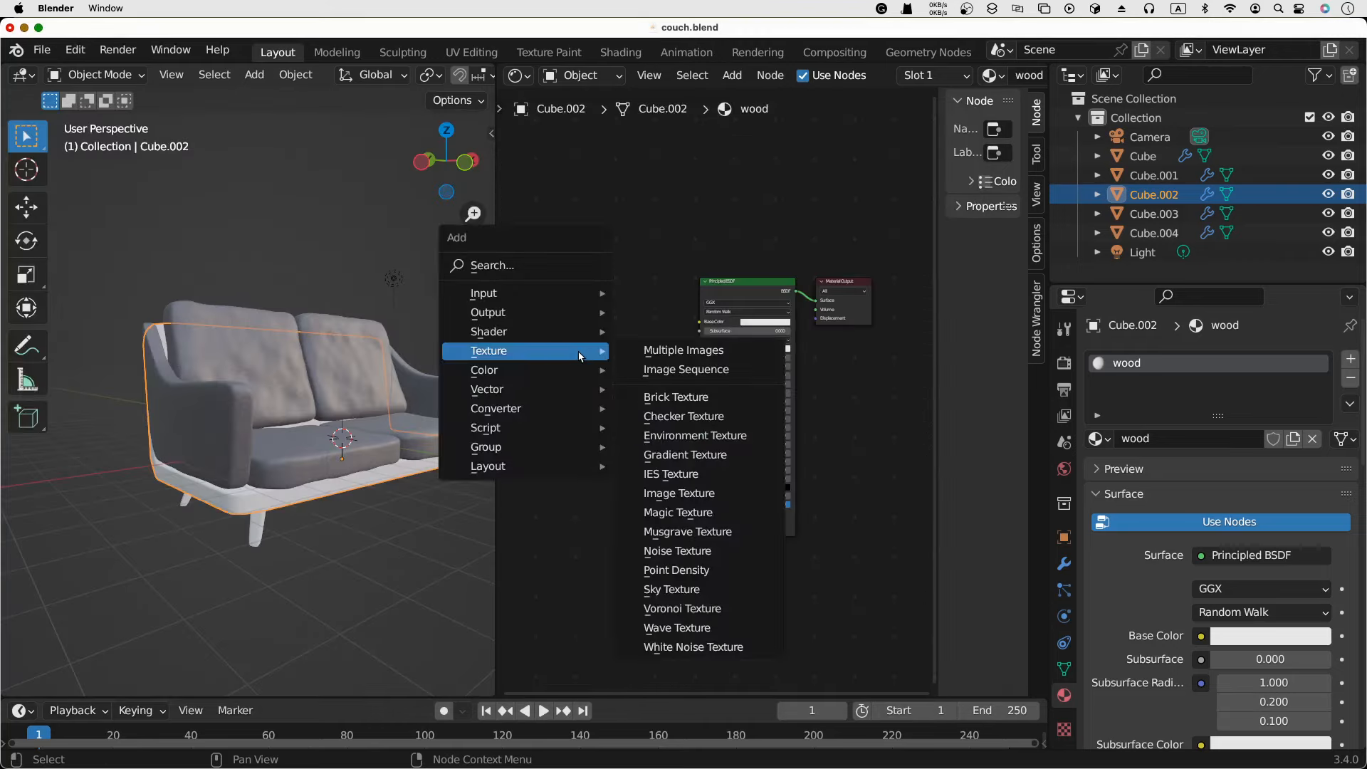
click(679, 493)
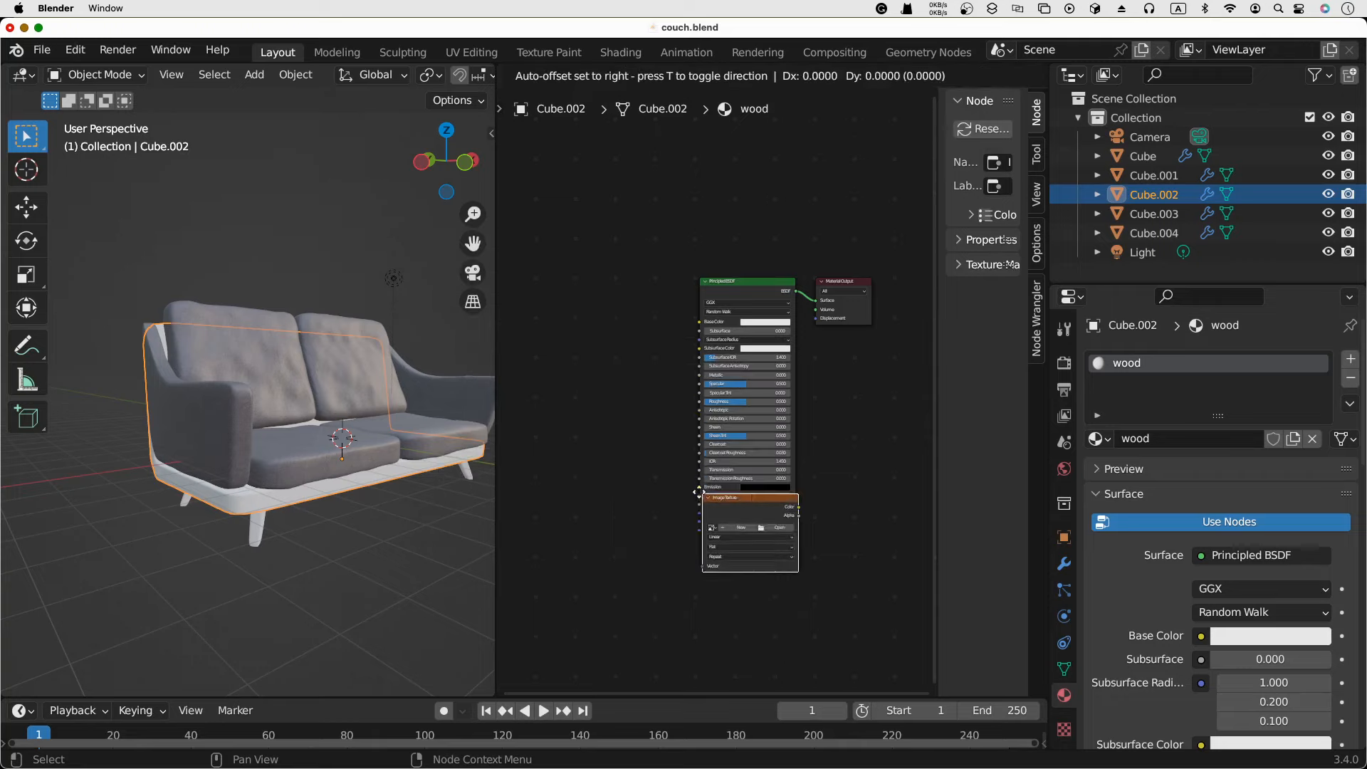
click(563, 330)
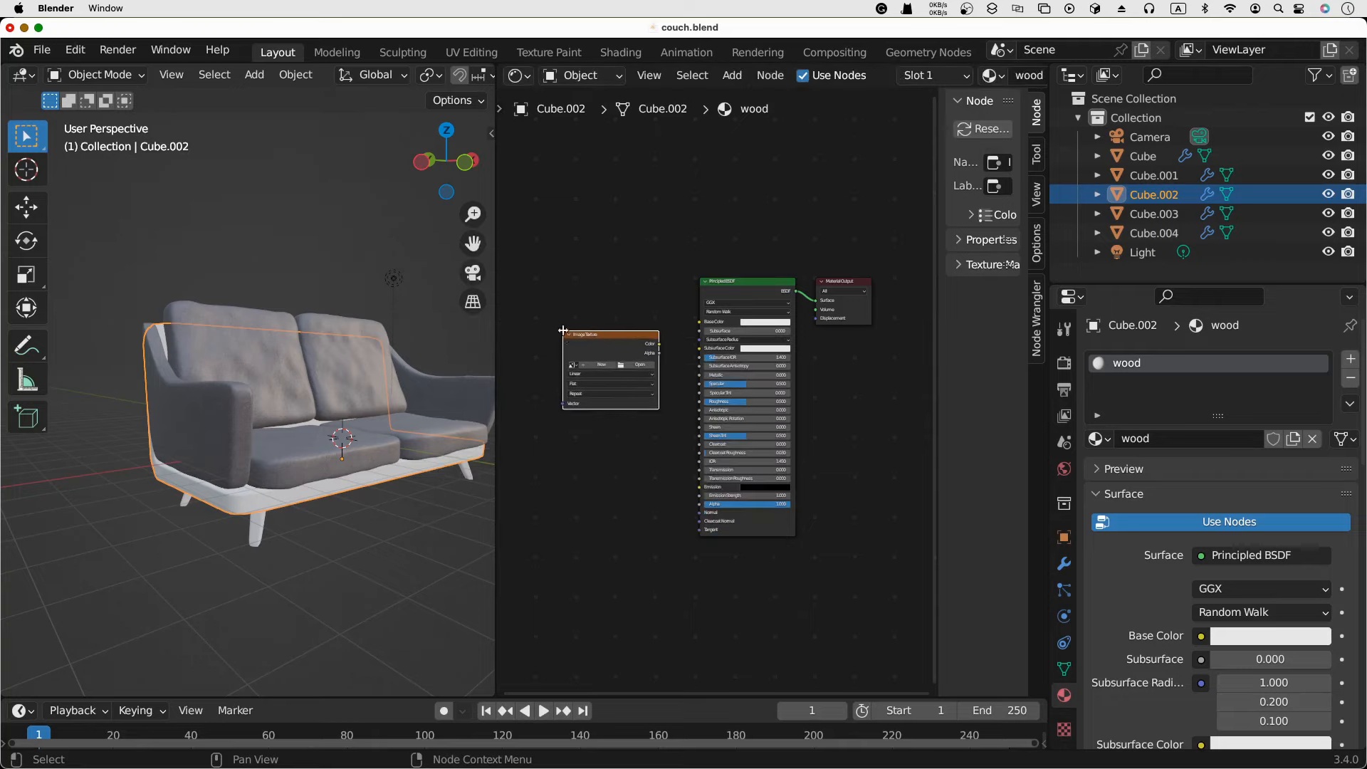
click(635, 367)
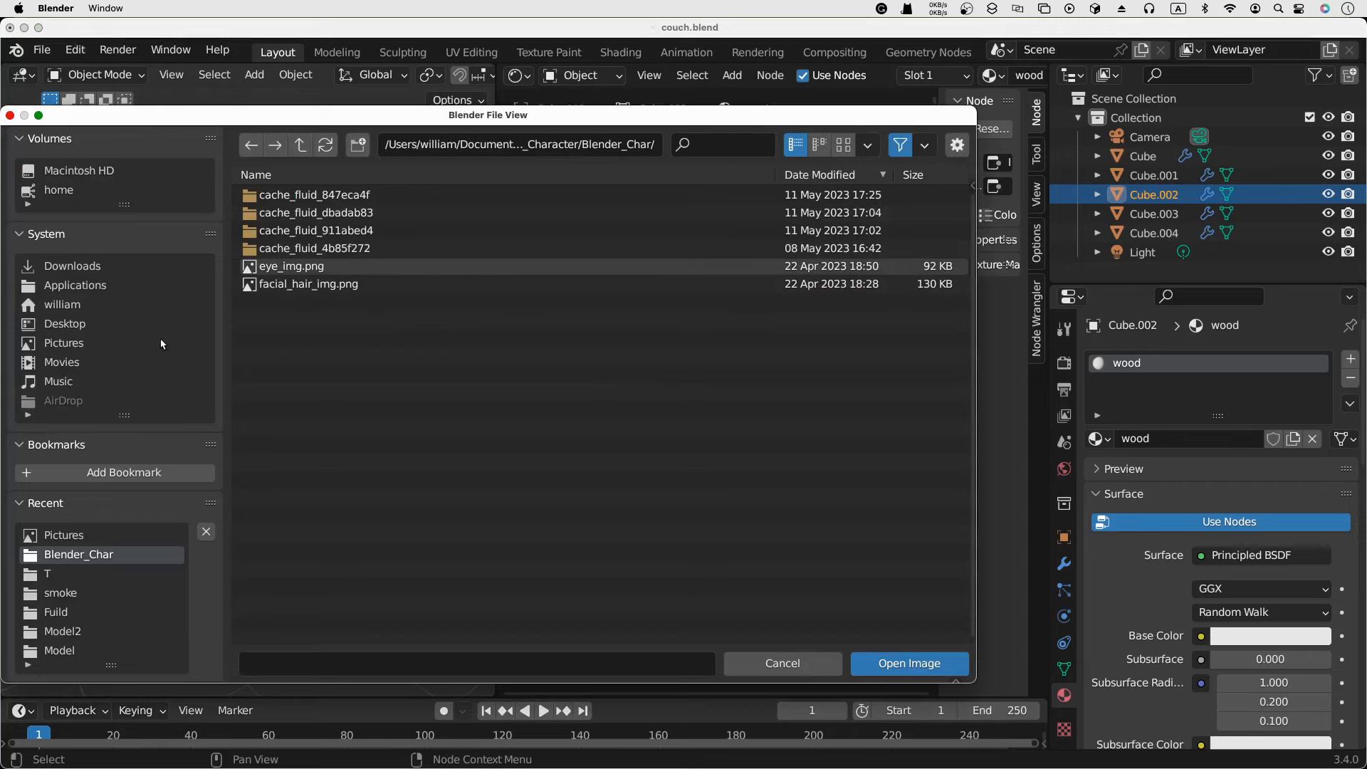
click(71, 346)
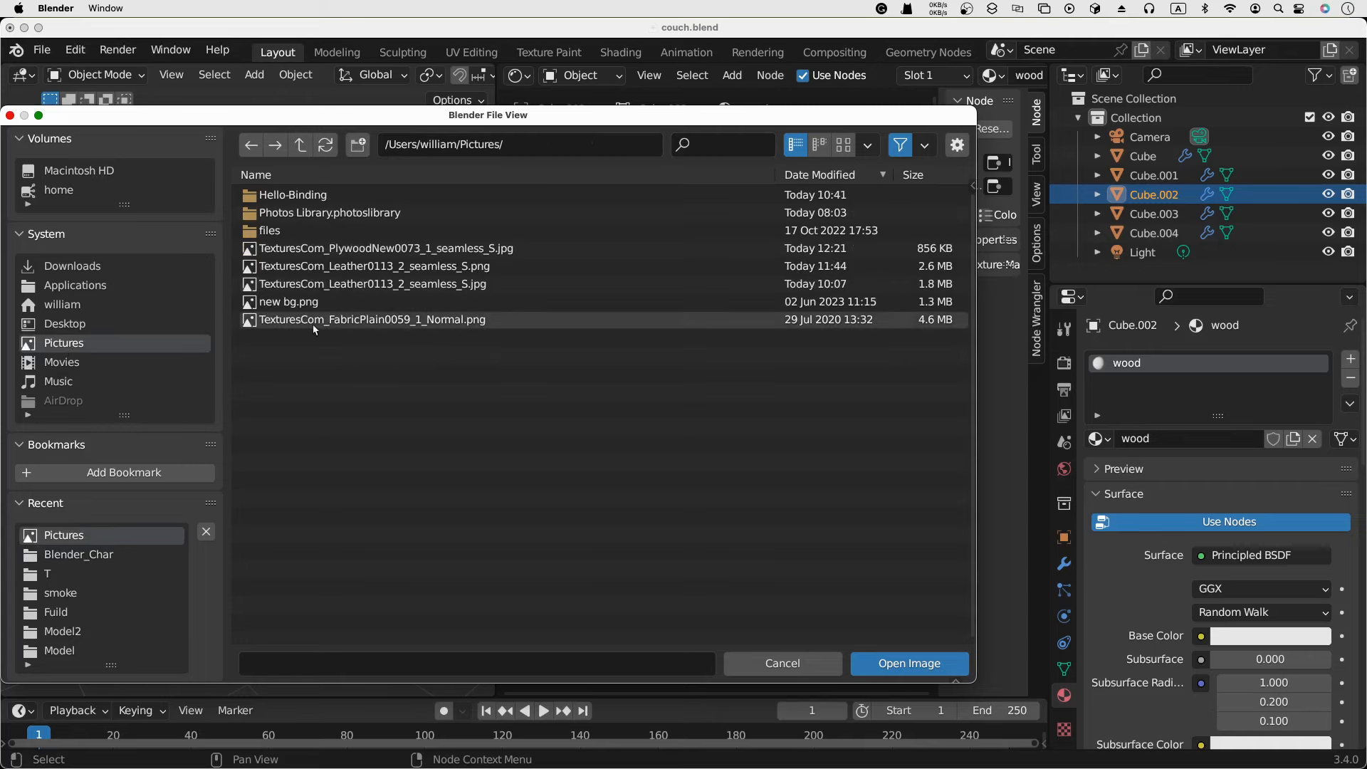
click(393, 253)
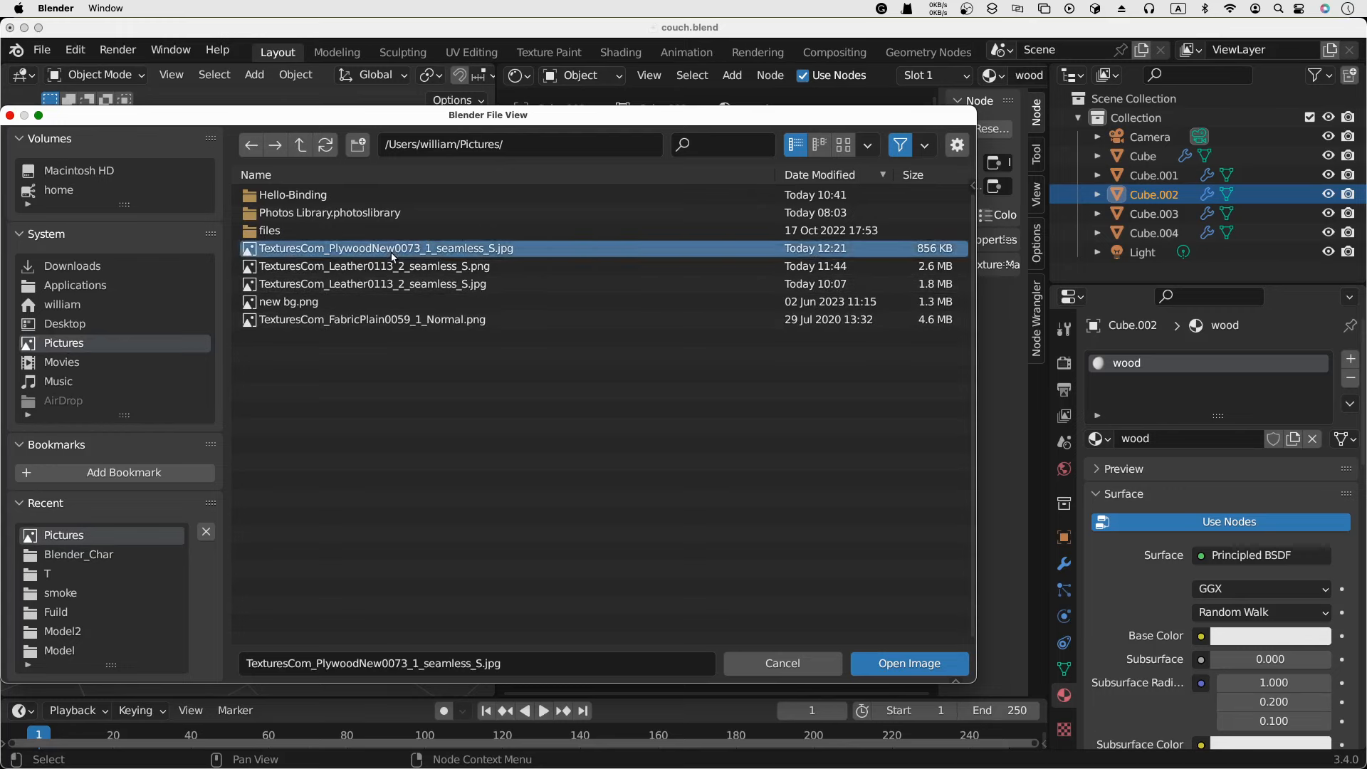
click(894, 656)
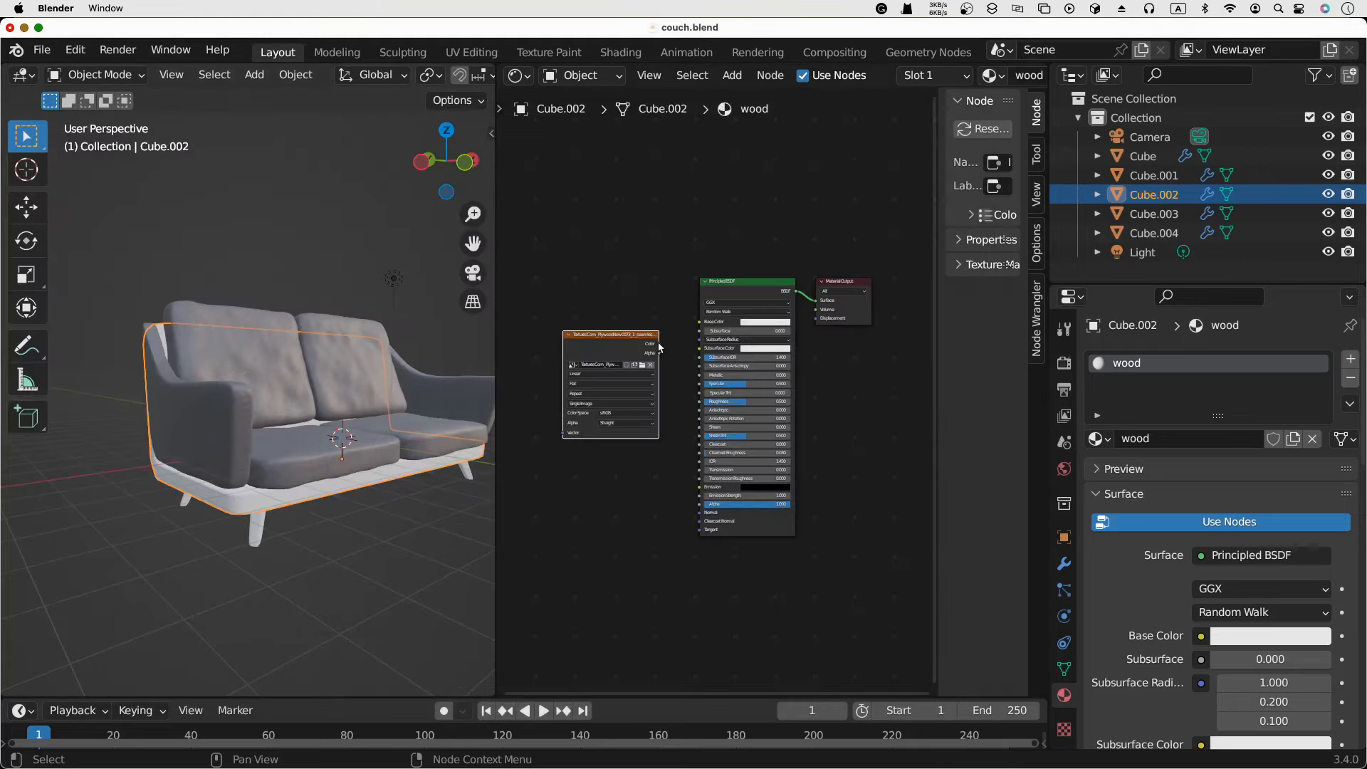
Connect the plywood texture's Color output to the Principled BSDF's Base Color and feed the texture from a Mapping node
drag(659, 344, 697, 328)
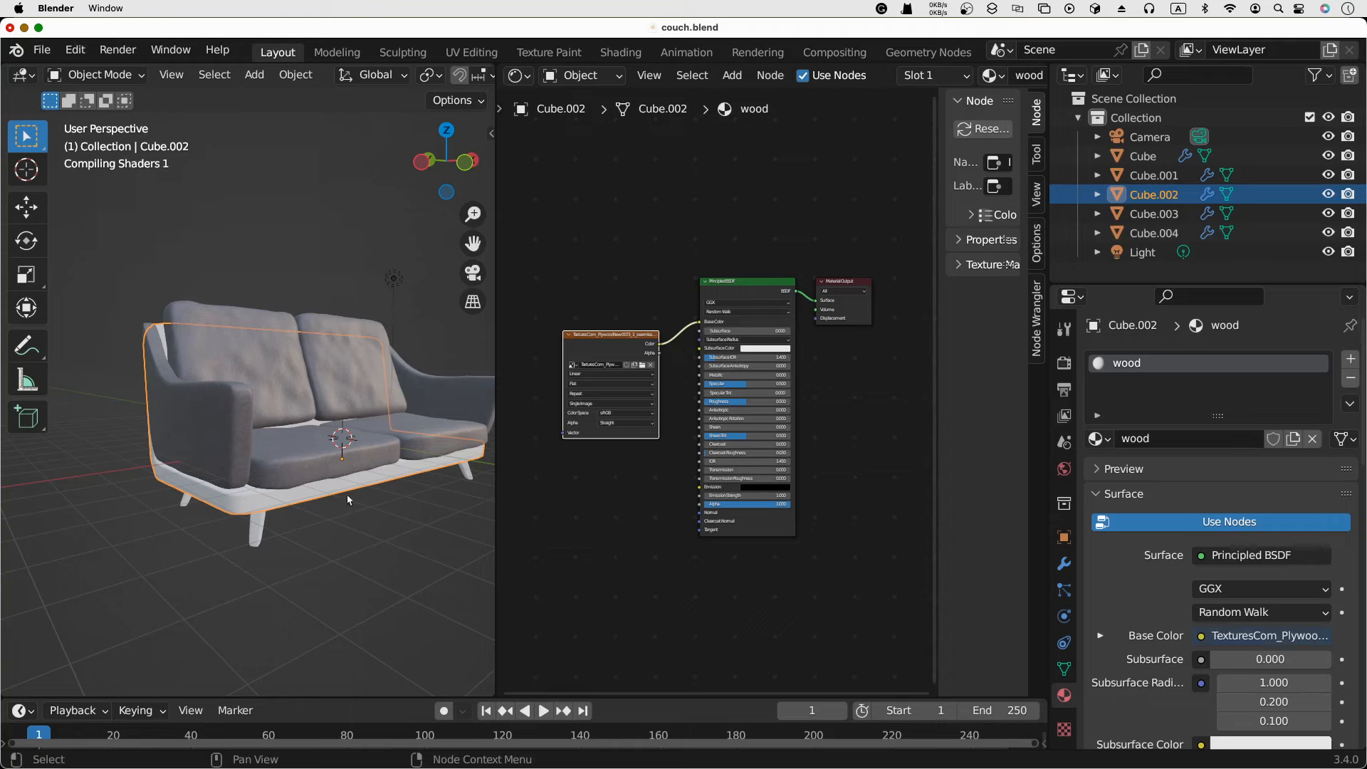
scroll(343, 524, up, 6)
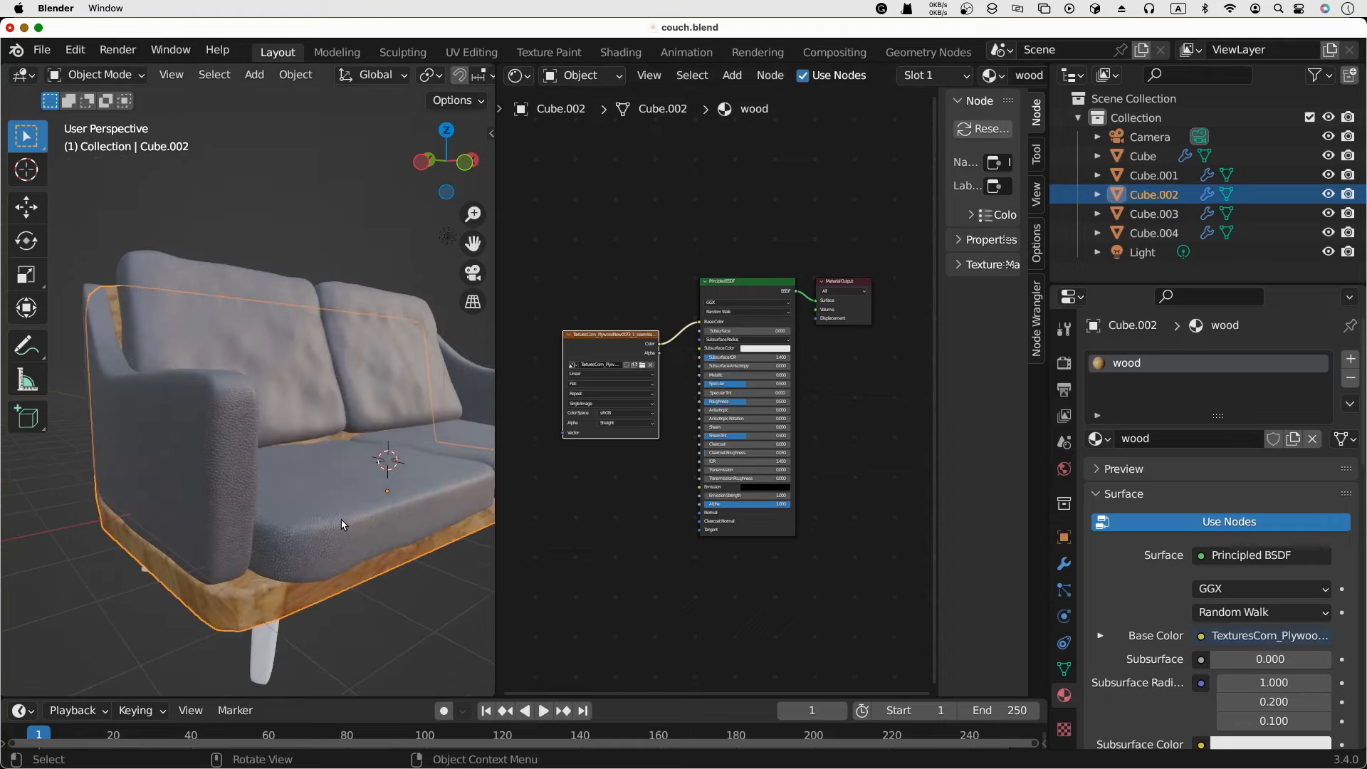
middle_drag(351, 601, 377, 577)
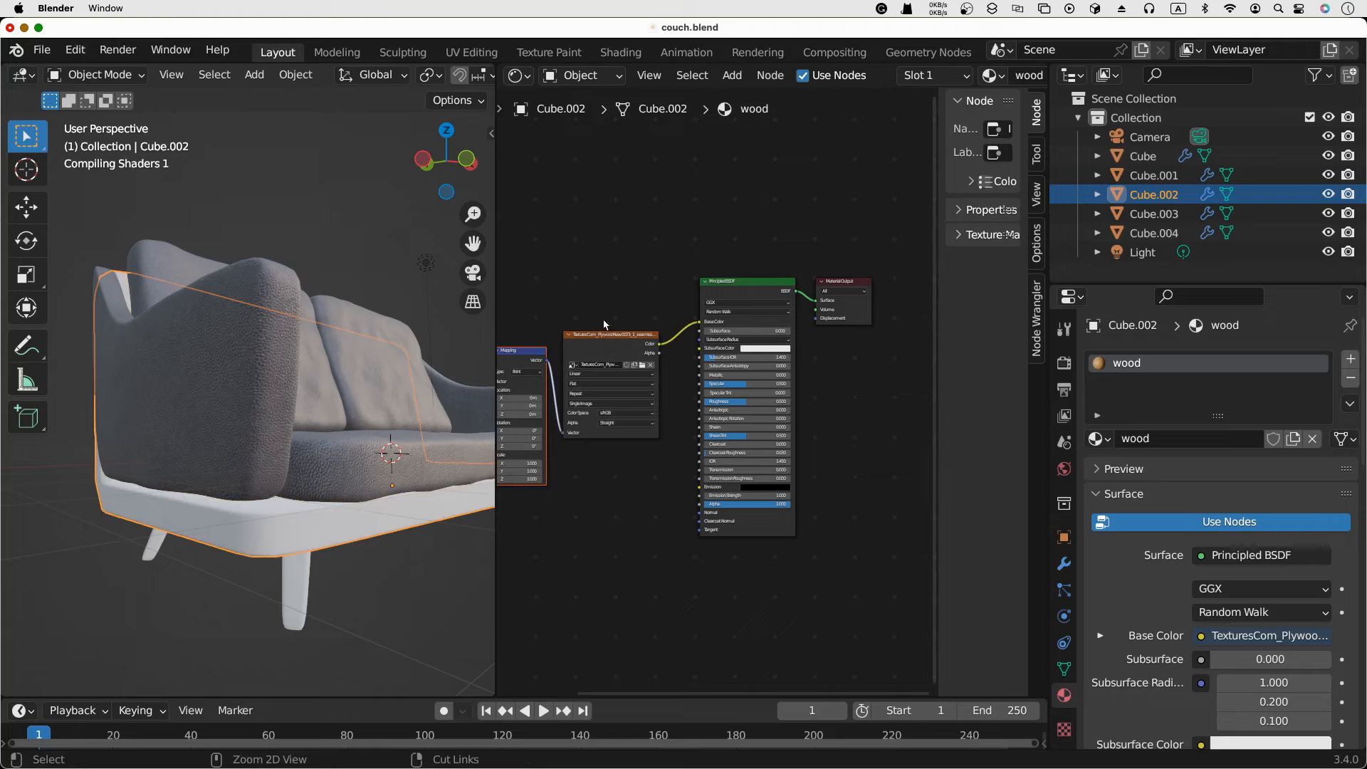
Set the Mapping node's X, Y and Z scale to 5 and check the grain on the base frame
middle_drag(604, 324, 732, 297)
scroll(671, 401, up, 4)
scroll(652, 438, up, 5)
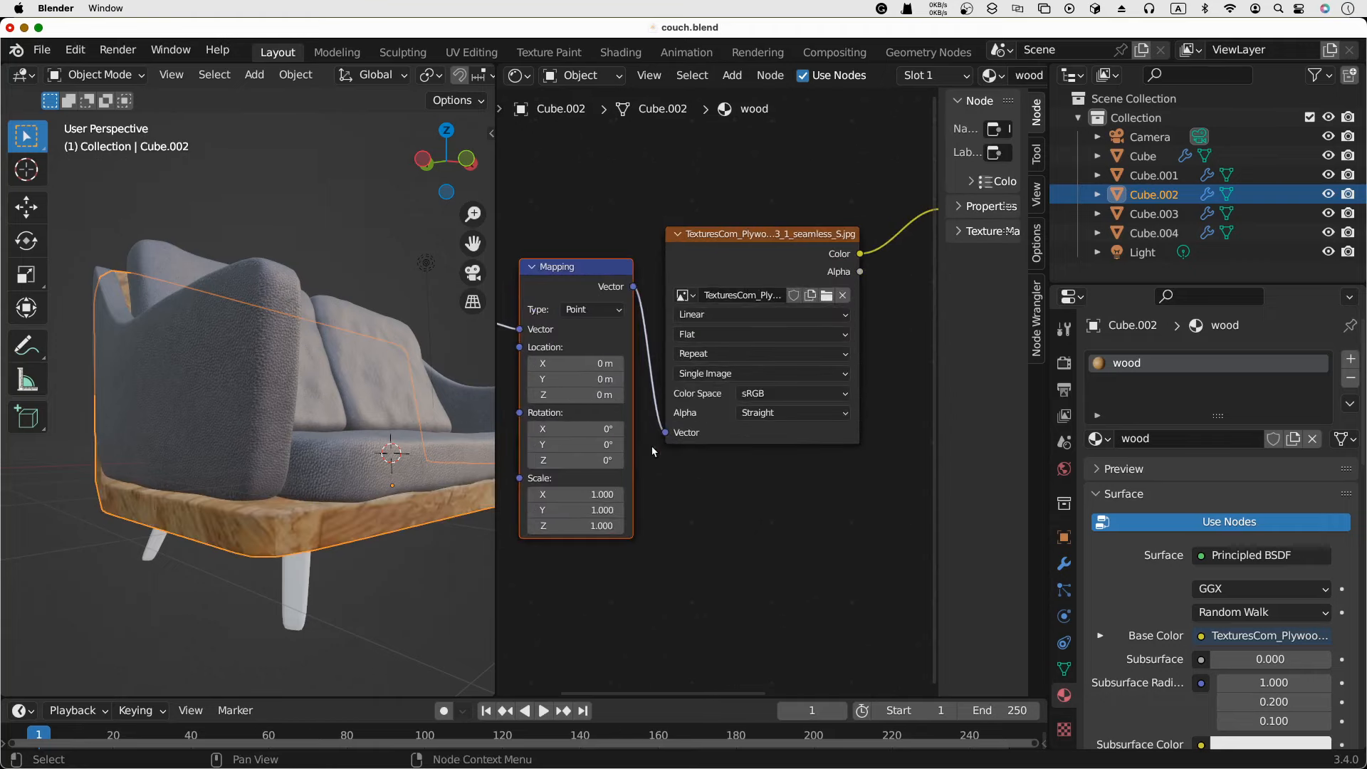
click(611, 494)
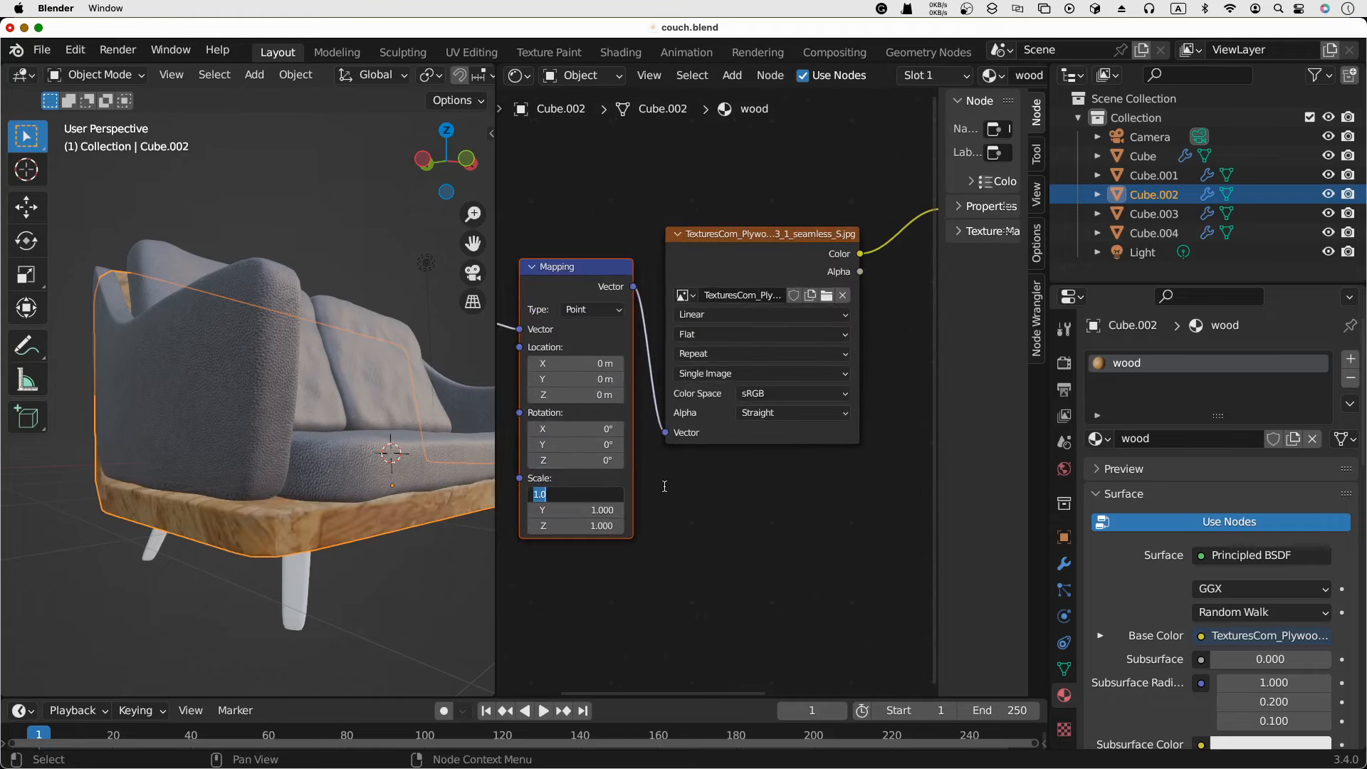
text(5)
key(Tab)
text(5)
key(Tab)
text(5)
key(Return)
scroll(206, 503, up, 5)
scroll(206, 503, down, 3)
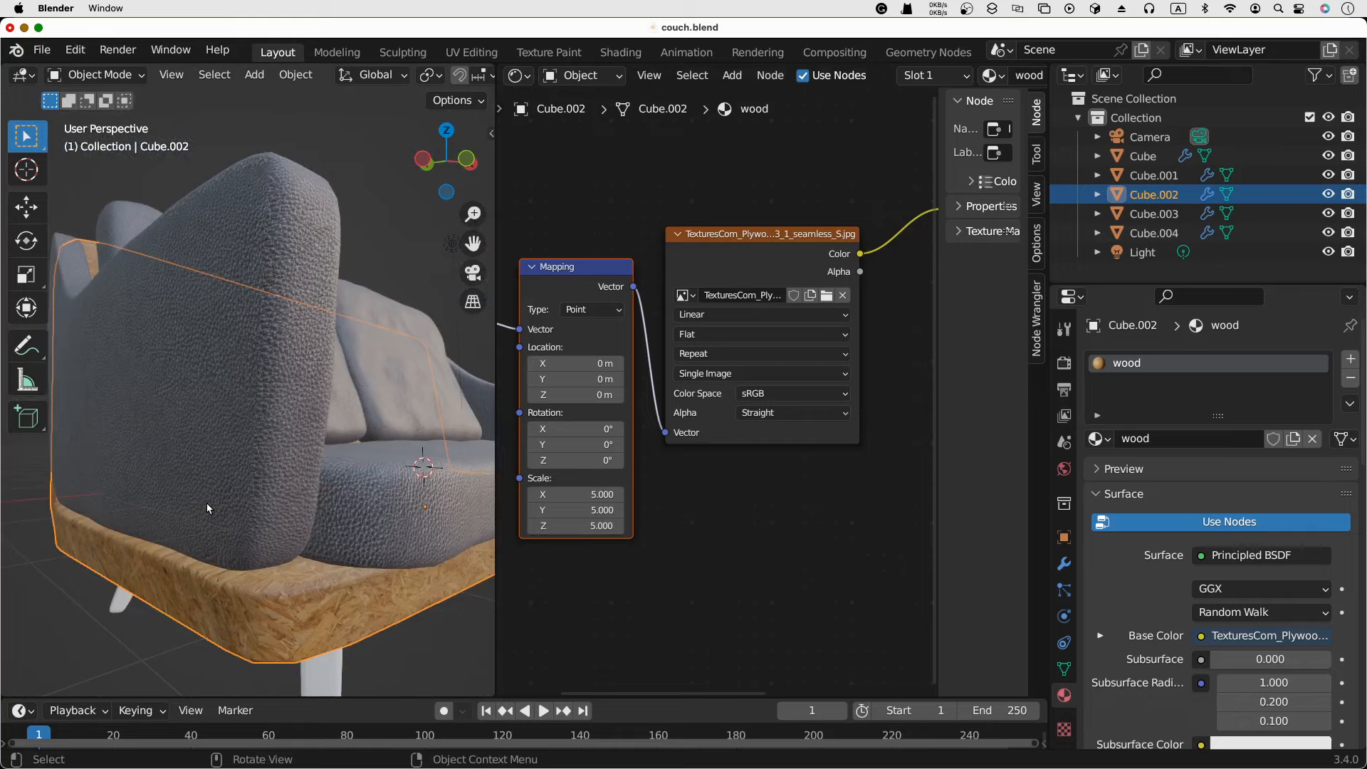
middle_drag(207, 503, 305, 523)
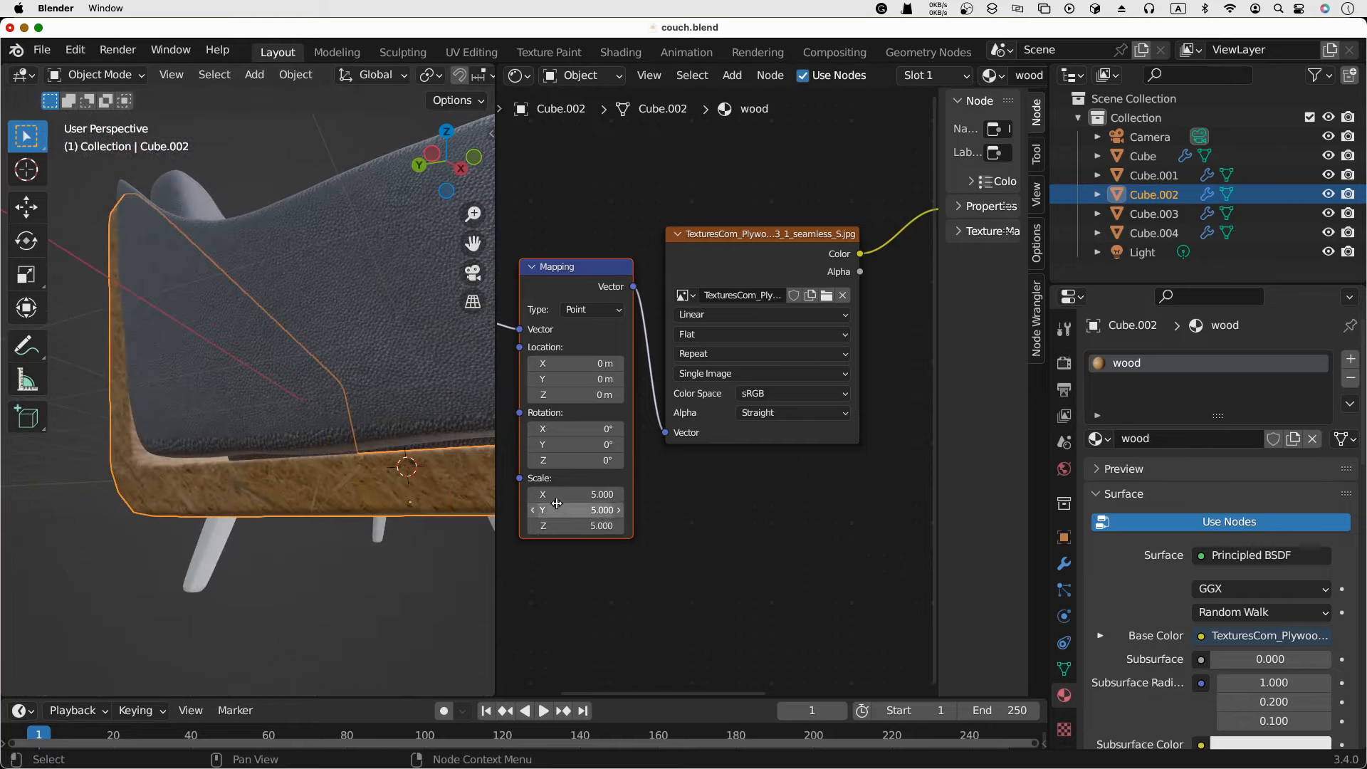
Set the Mapping node's X and Y scale to 10 and check the frame's back
click(576, 493)
text(10)
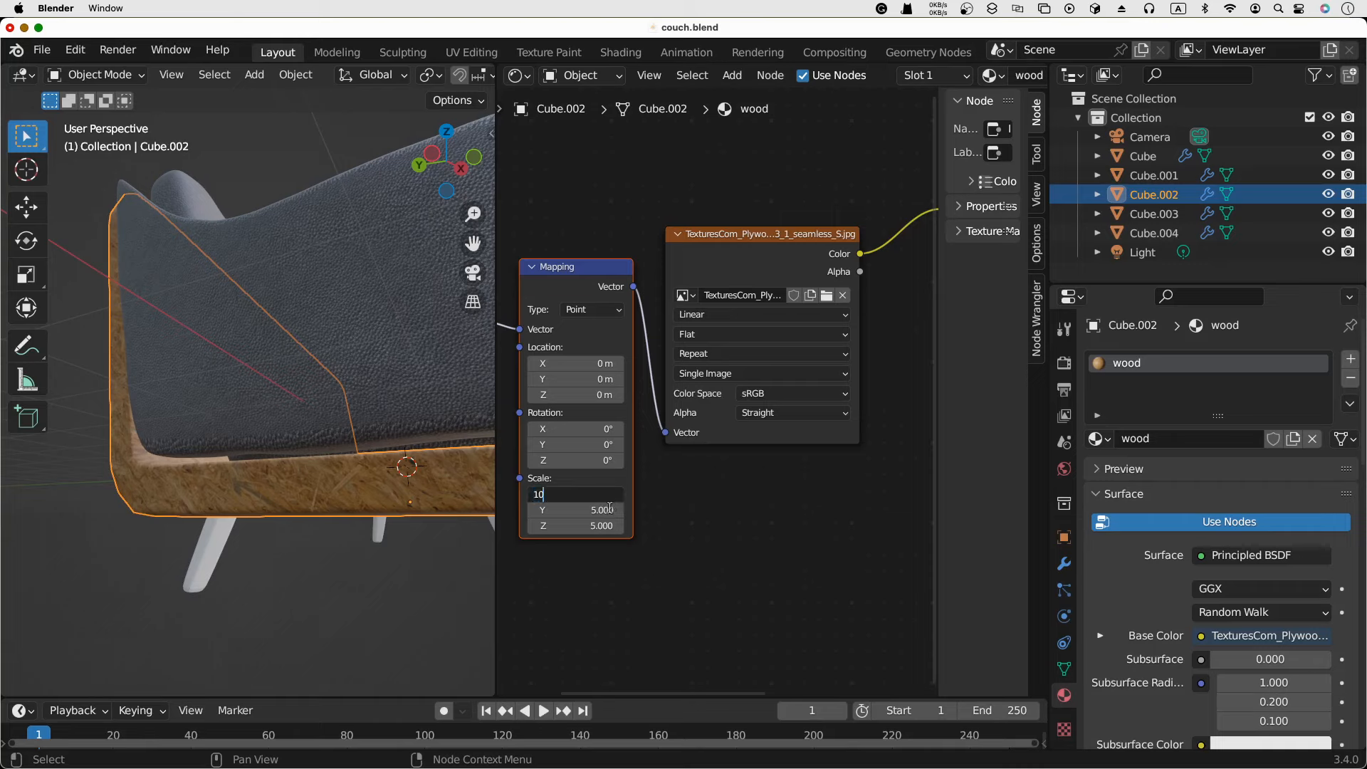
key(Return)
click(609, 508)
text(10)
key(Return)
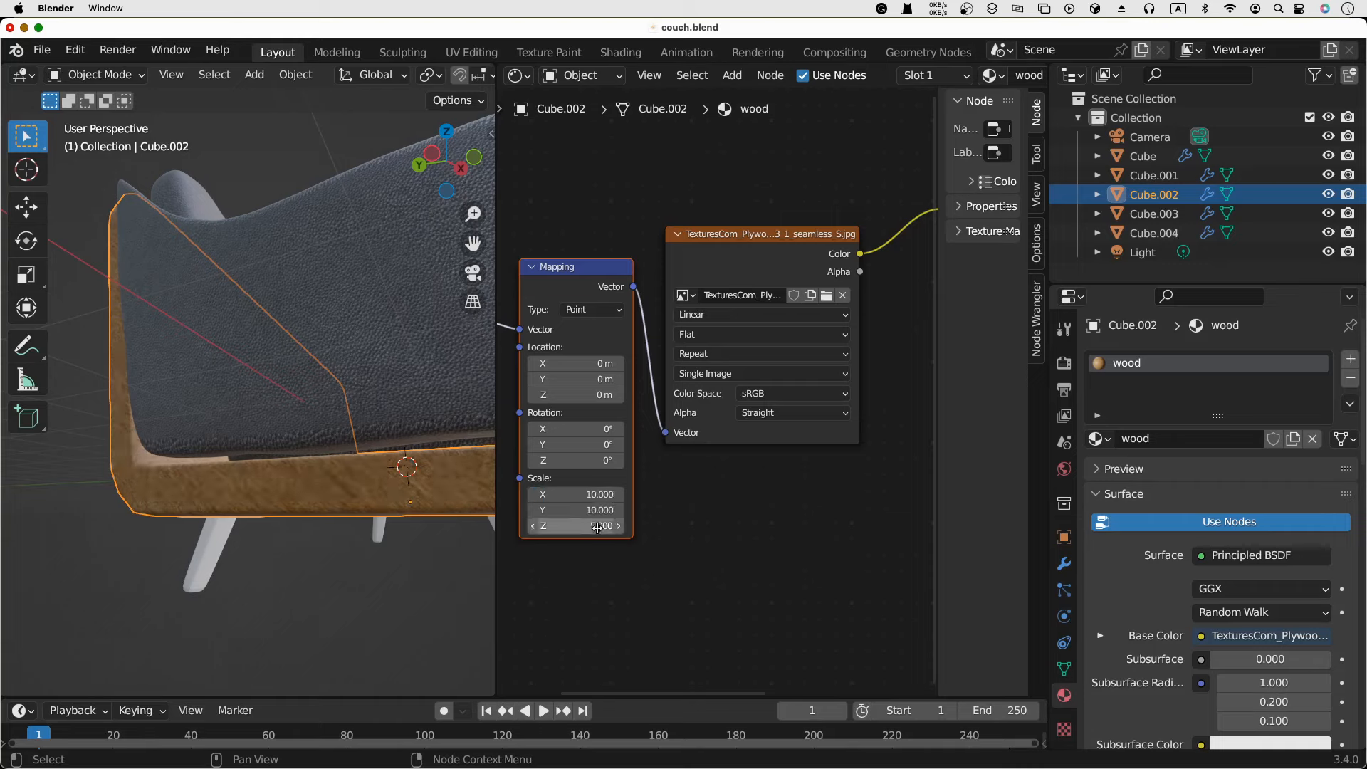
middle_drag(363, 541, 2, 560)
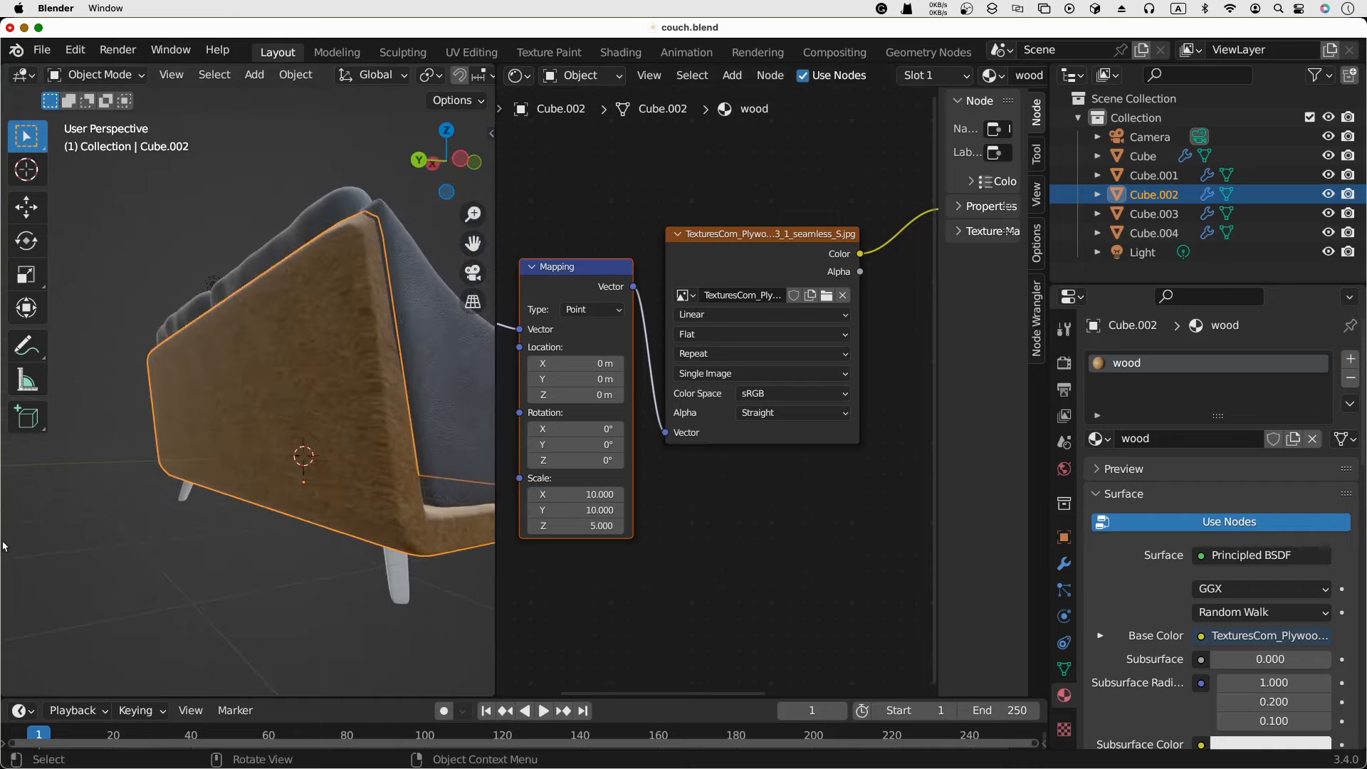
Set the Mapping node's X, Y and Z scale to 20 and inspect the wood texture around the base frame
click(599, 494)
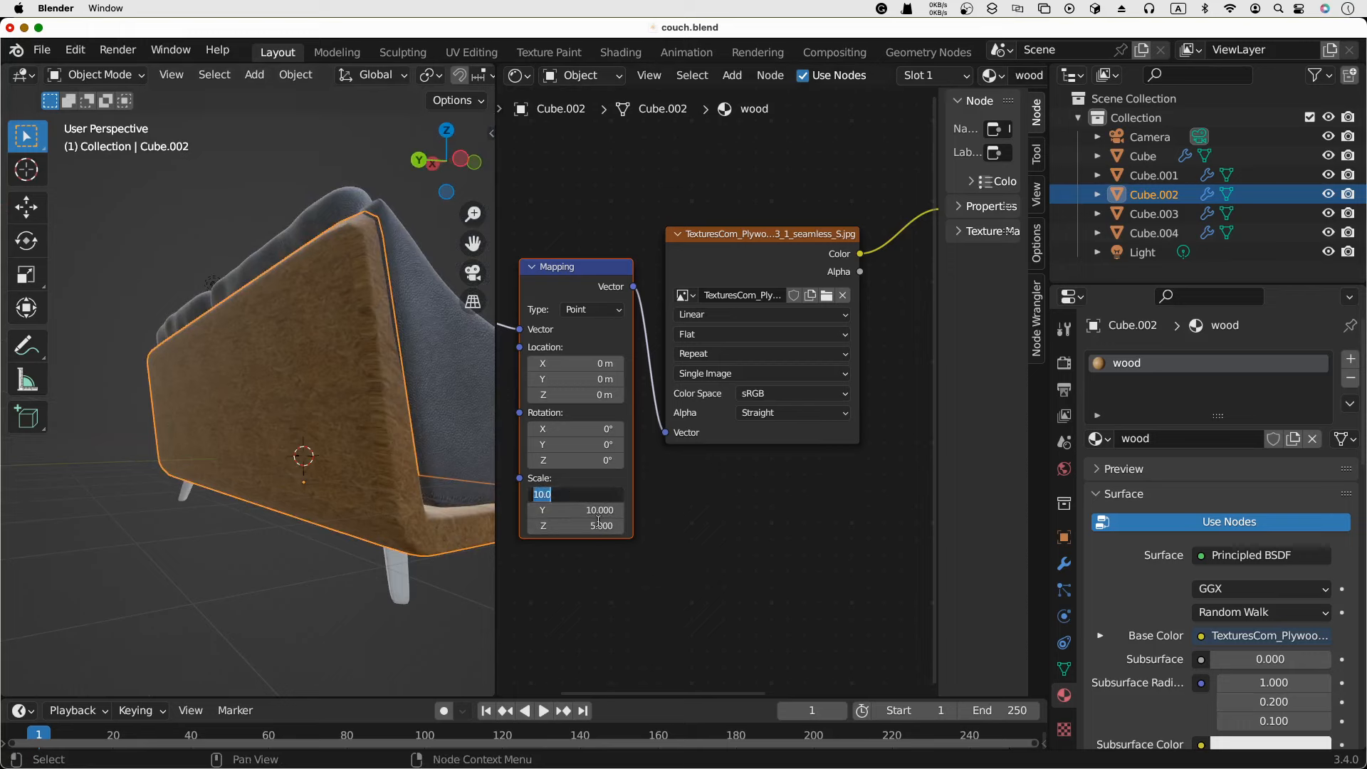
text(20)
key(Return)
click(602, 510)
text(20)
key(Return)
click(599, 524)
text(20)
key(Return)
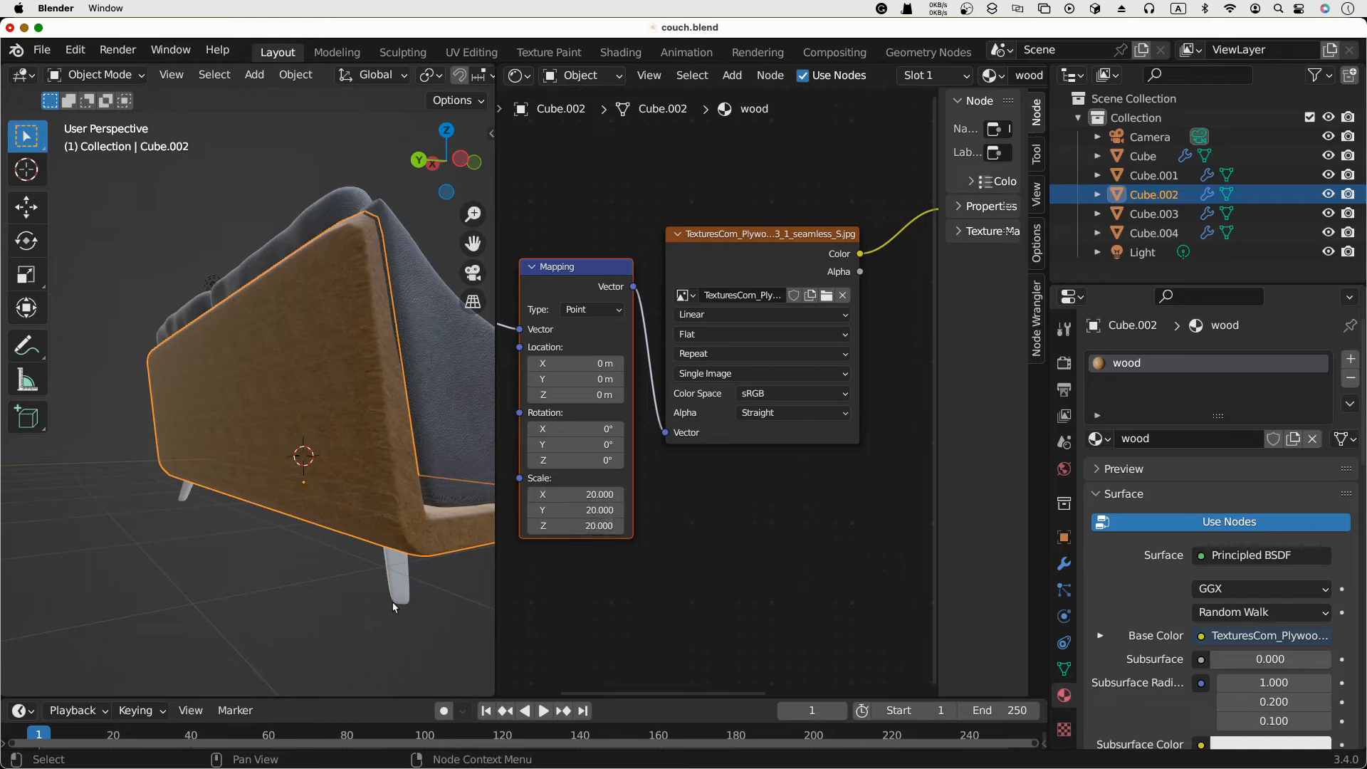
middle_drag(392, 601, 126, 570)
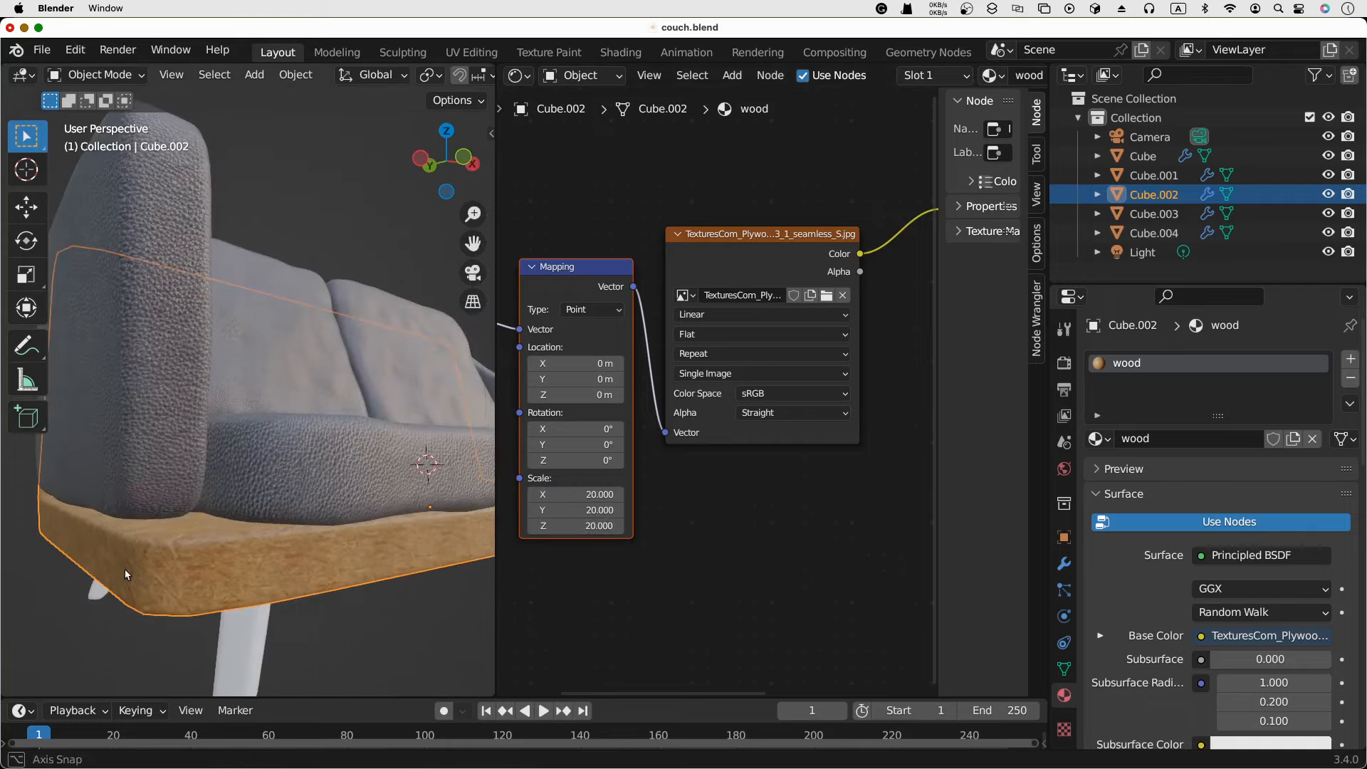
scroll(292, 501, down, 6)
middle_drag(369, 502, 295, 493)
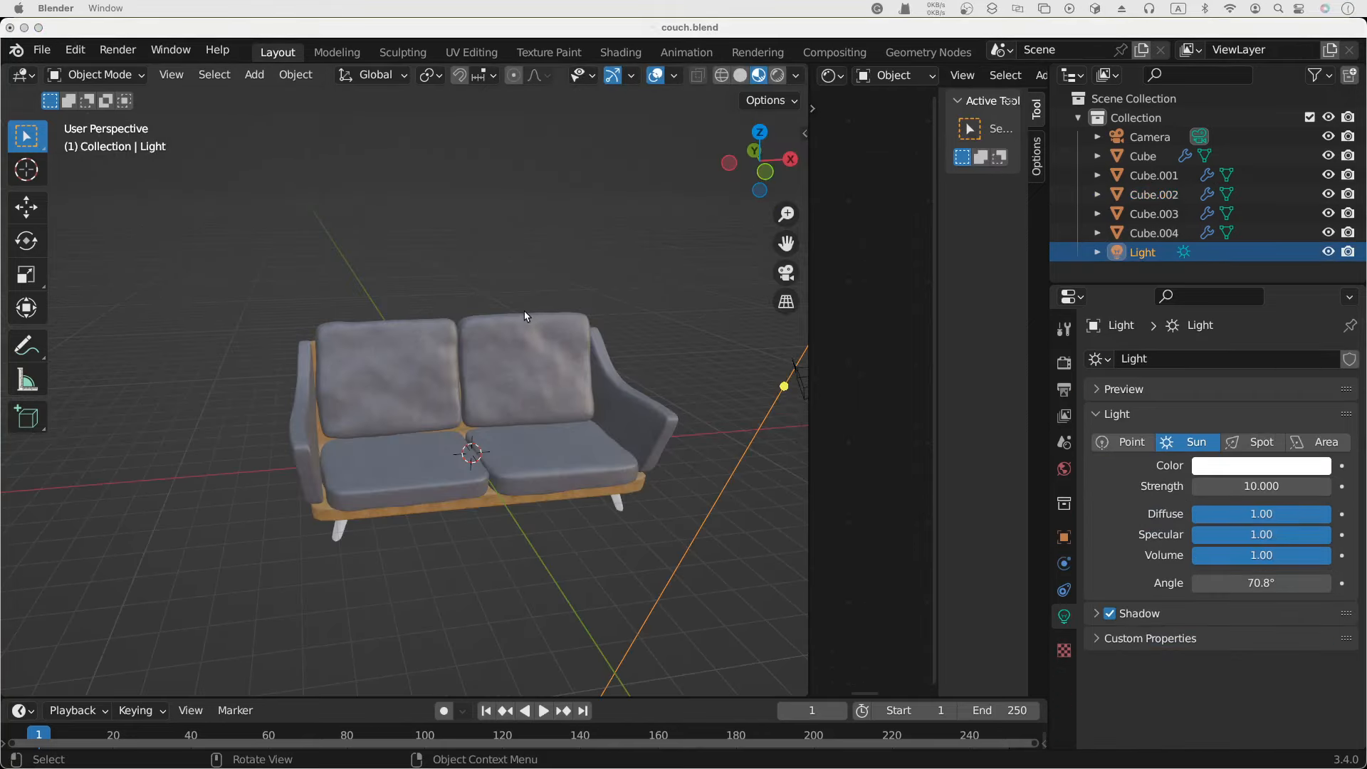
Select the couch's base frame, Cube.002, and replace its wood material with the existing "couch" material
middle_drag(485, 276, 538, 437)
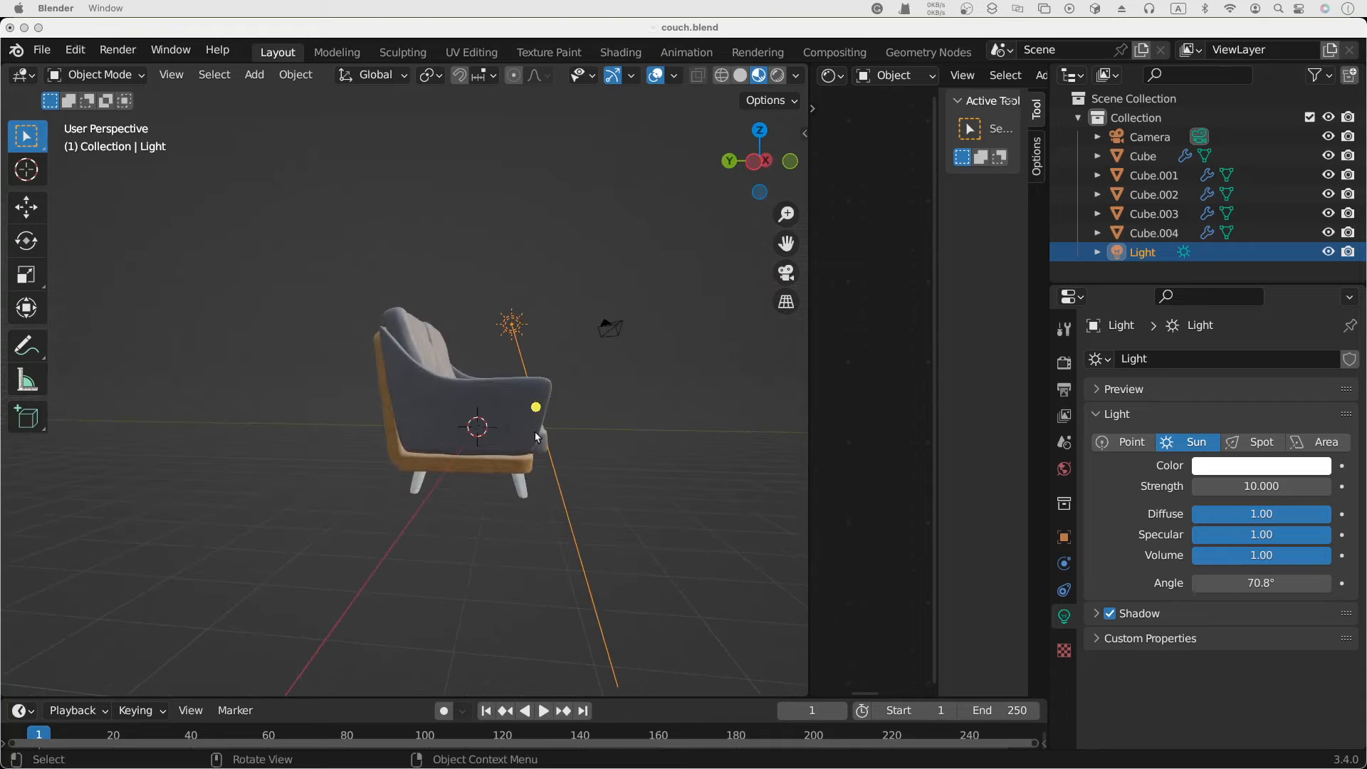
click(498, 461)
click(478, 472)
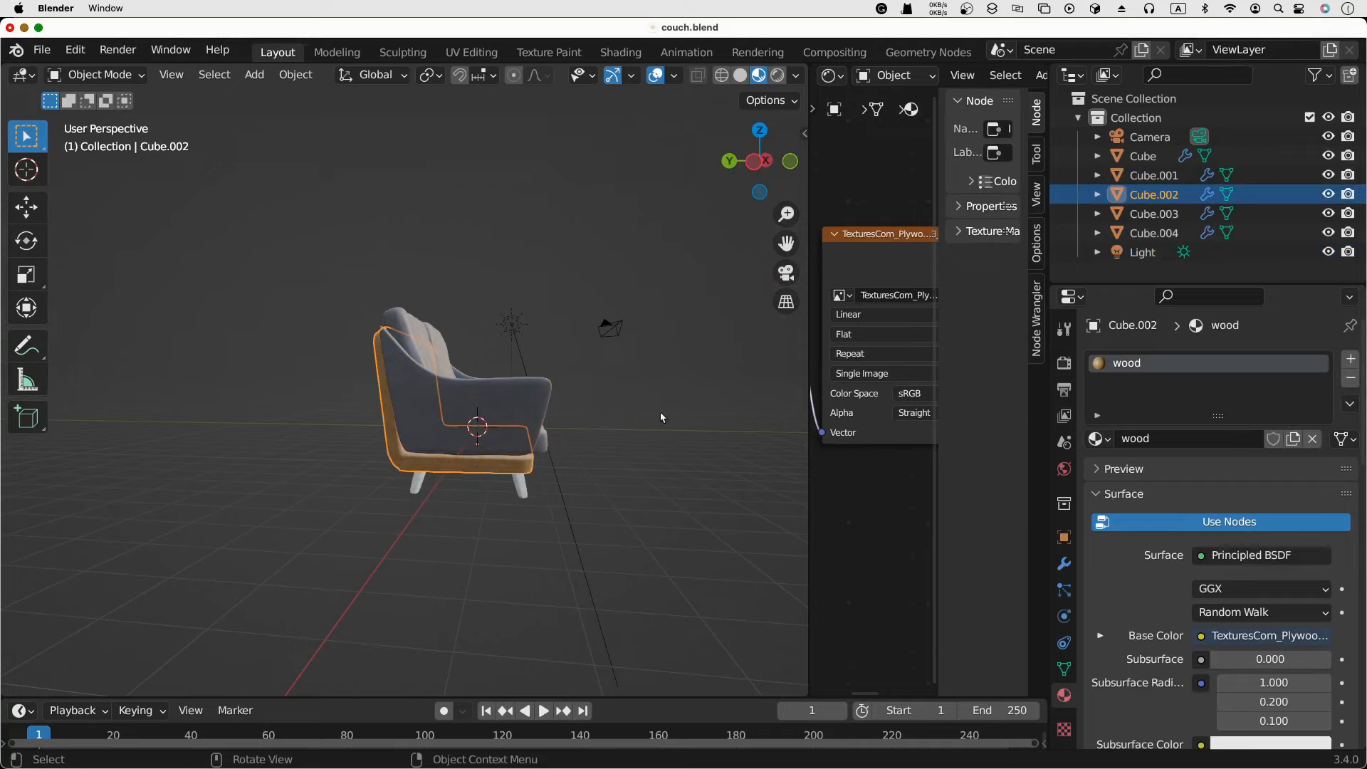
middle_drag(661, 412, 622, 432)
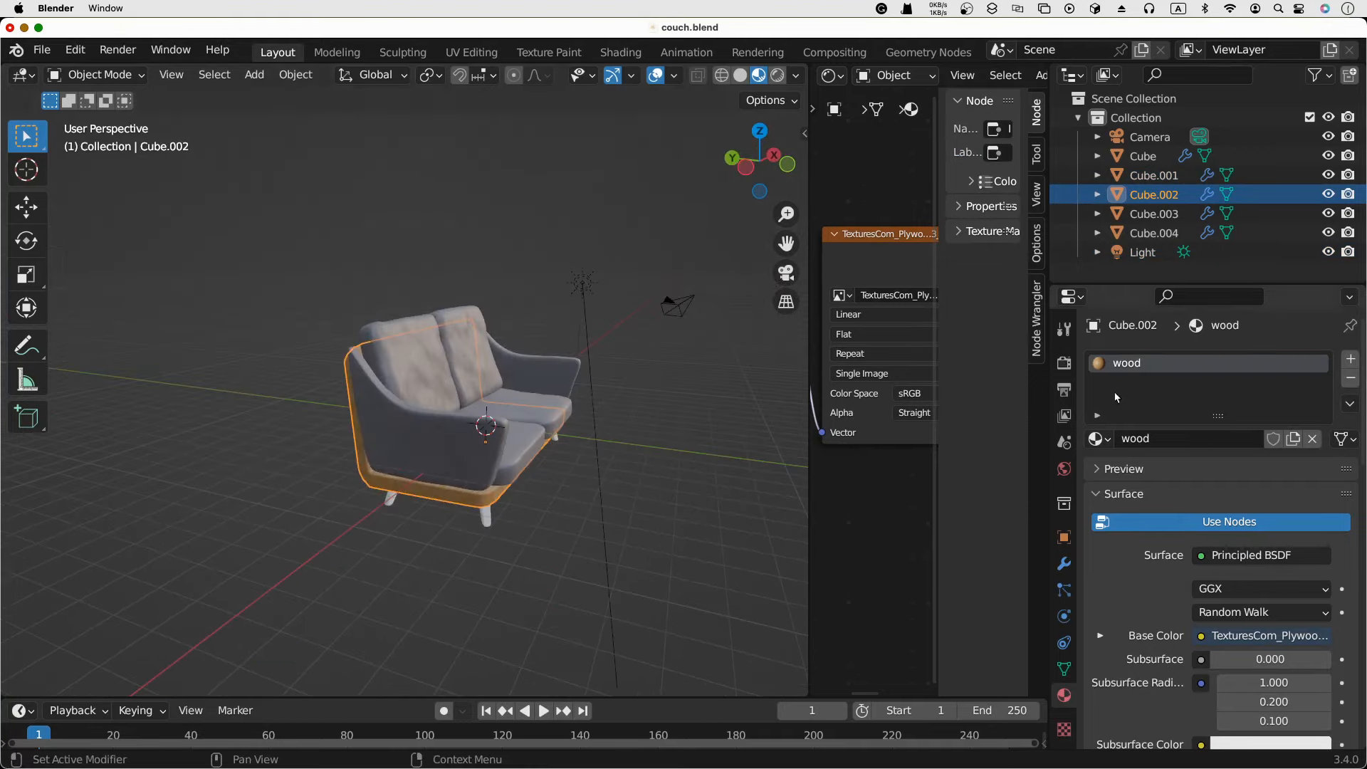
click(1113, 440)
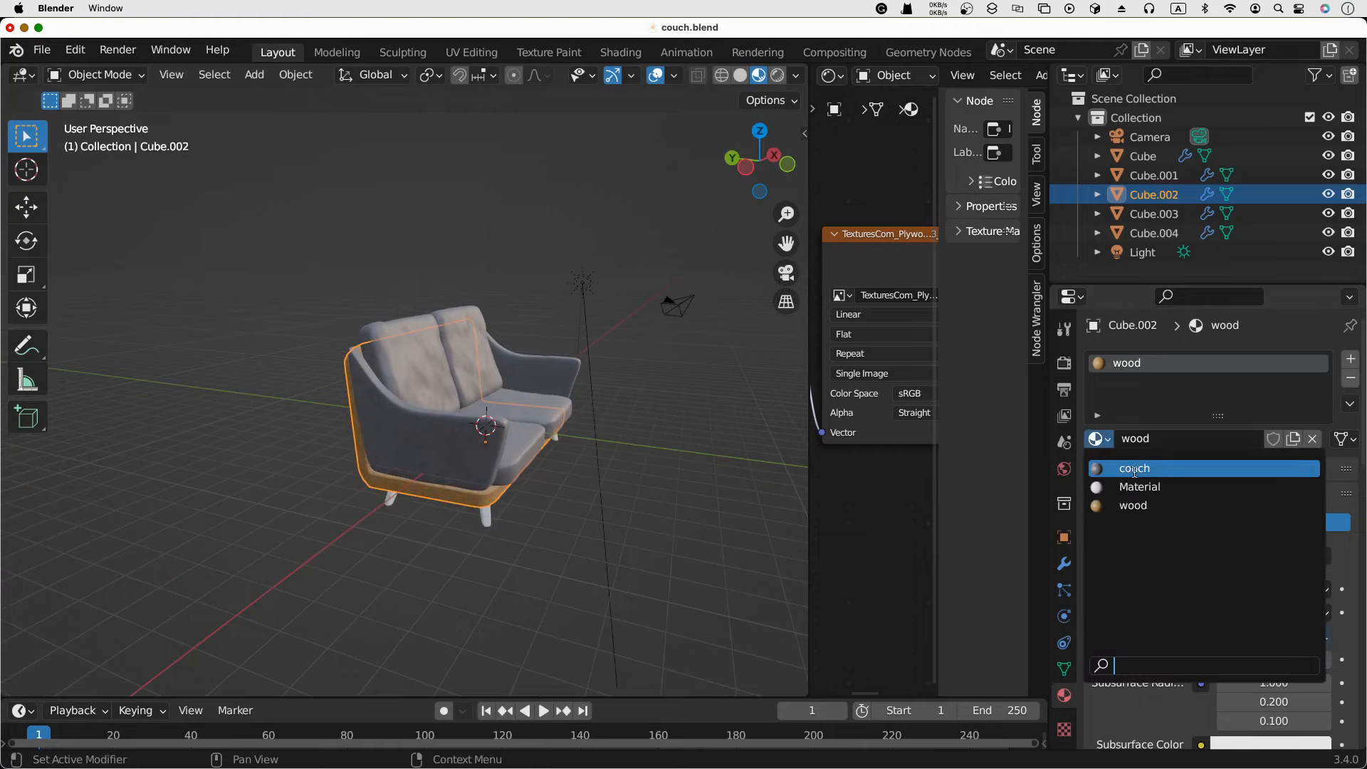
click(1141, 469)
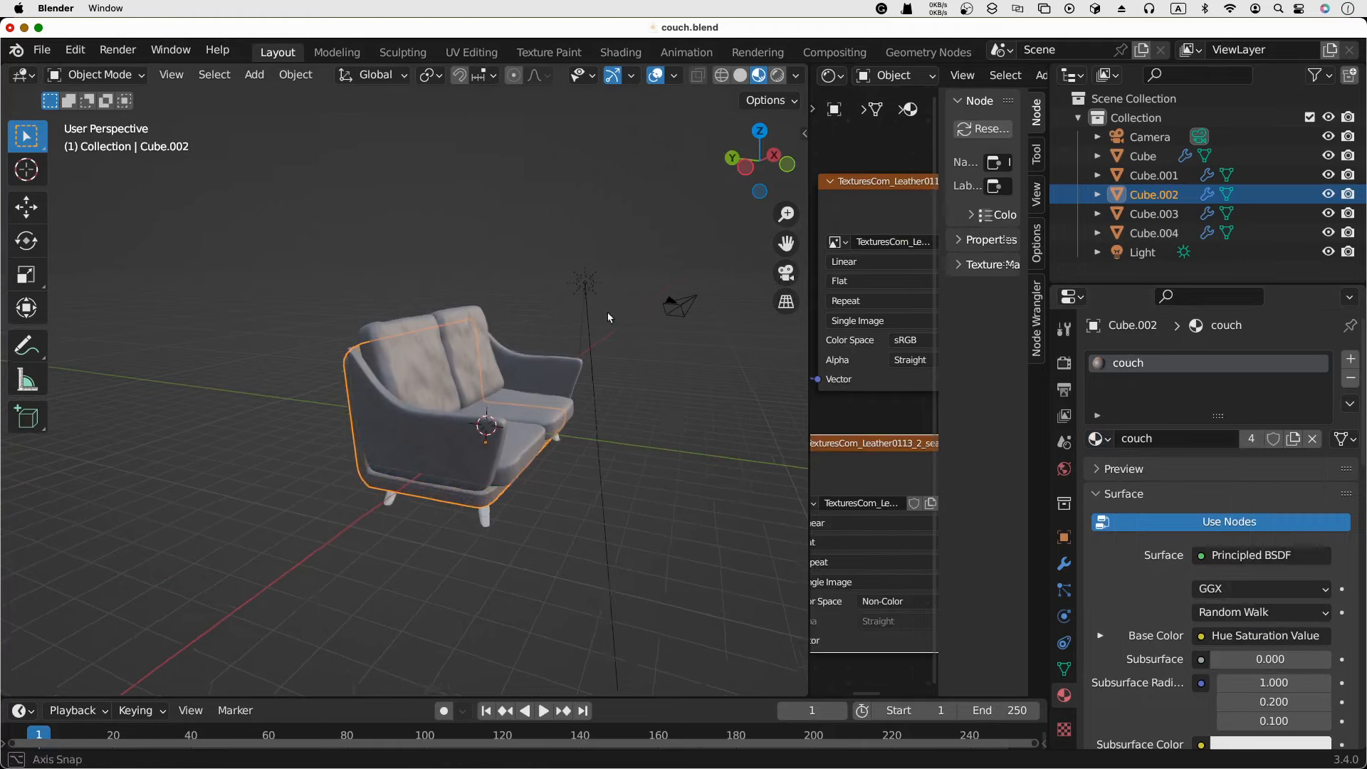
middle_drag(621, 311, 480, 341)
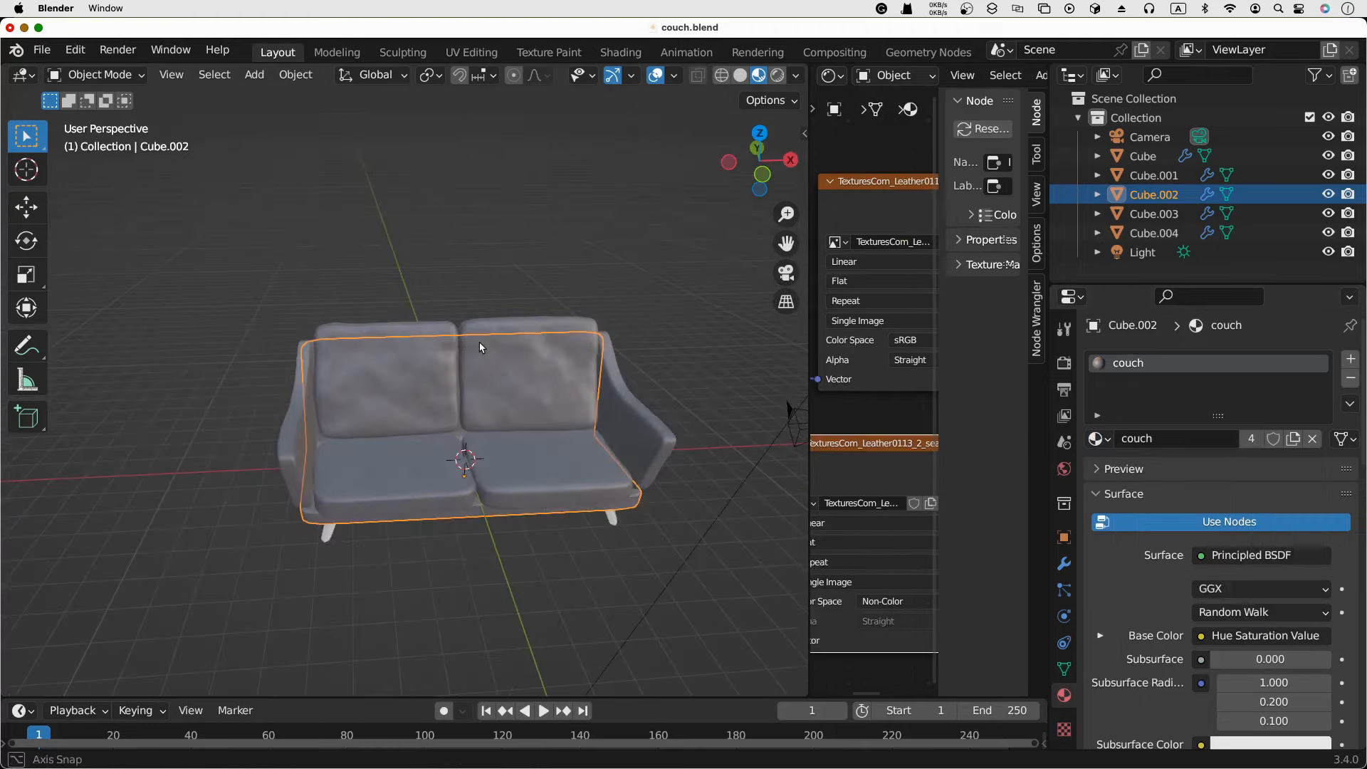
Select the back cushions, Cube.003, and widen the node editor to show the "couch" material's nodes
click(512, 232)
scroll(513, 233, up, 5)
scroll(520, 289, down, 4)
click(541, 334)
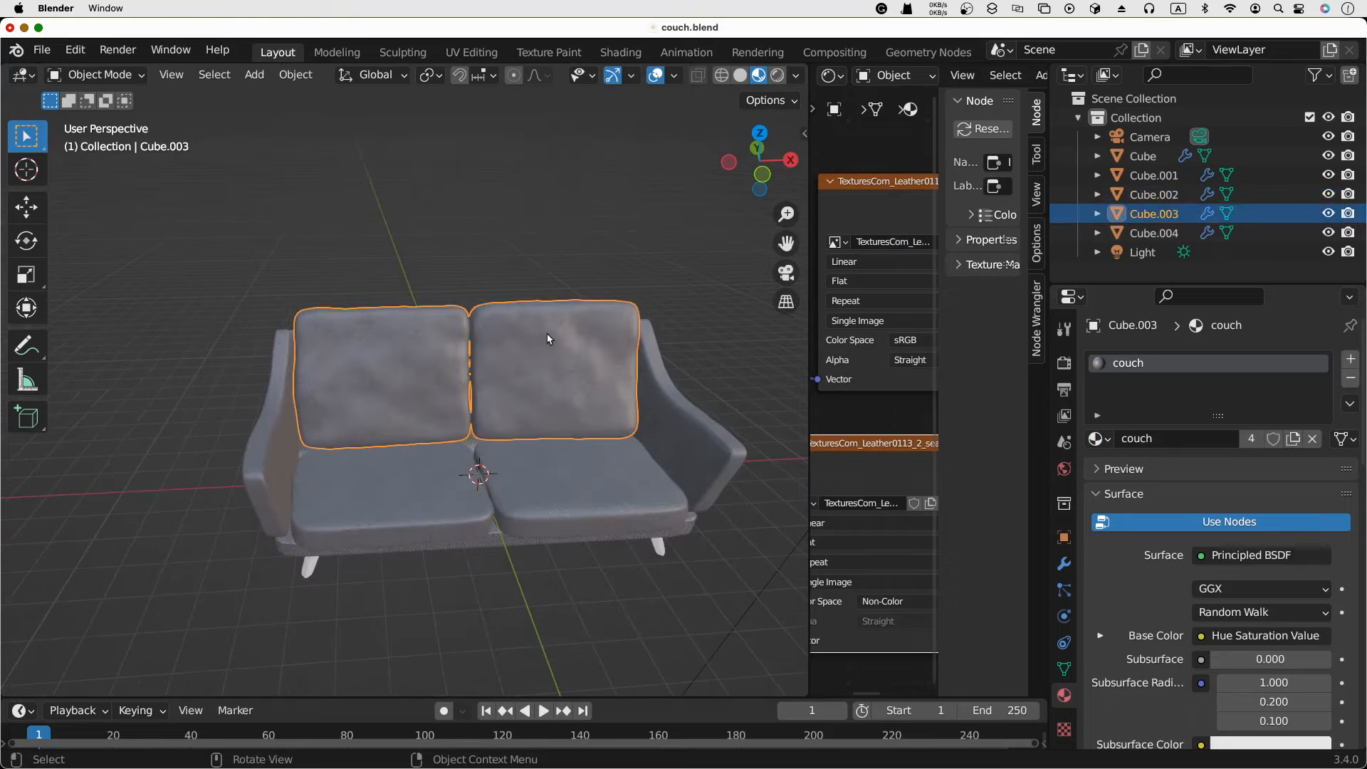
middle_drag(600, 229, 682, 232)
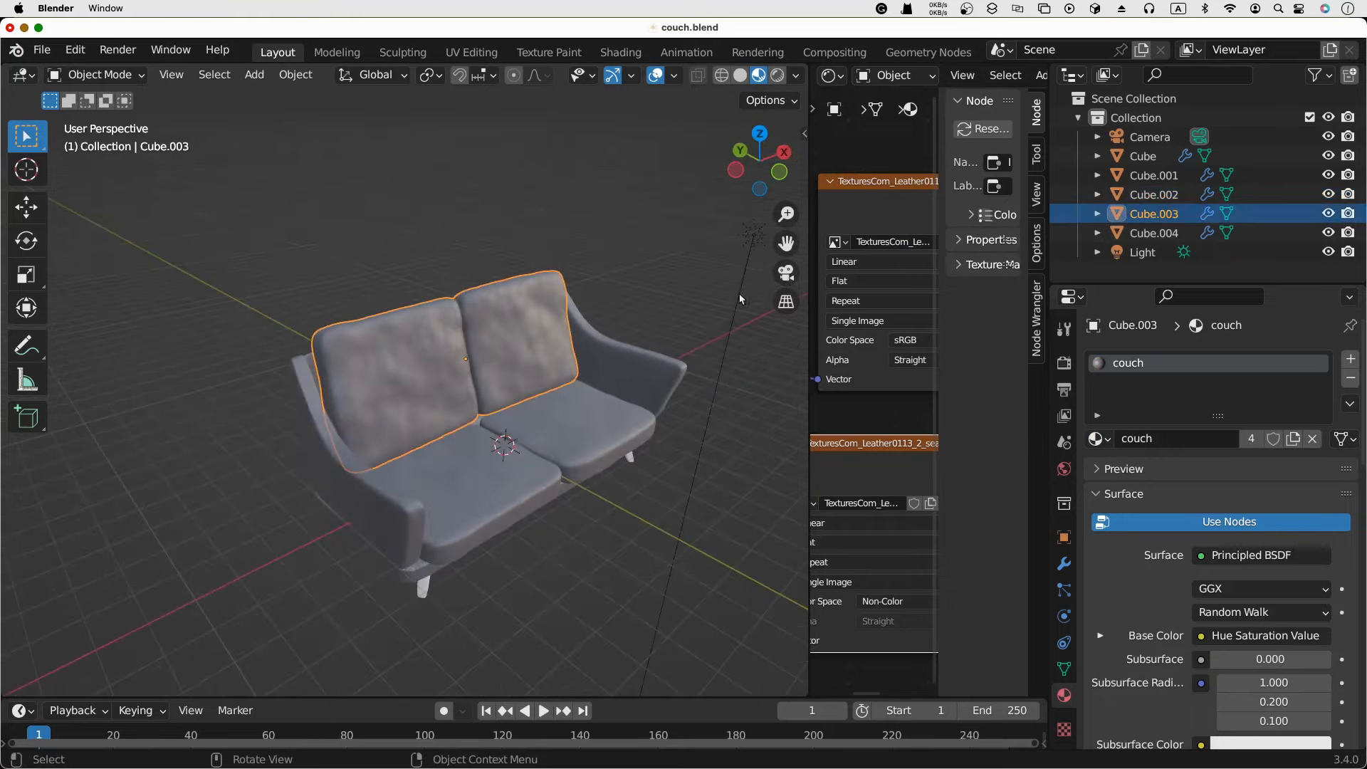
drag(809, 307, 461, 308)
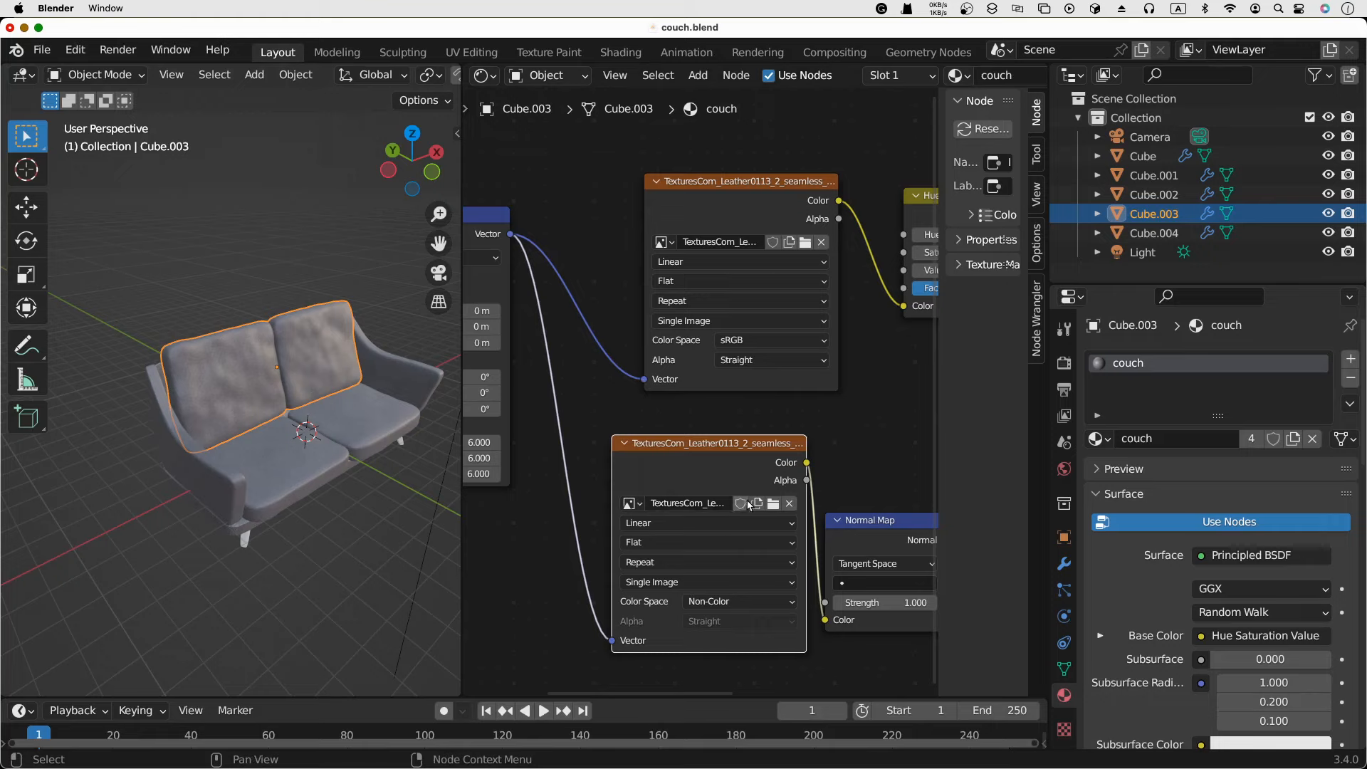
Set the Value of the "couch" material's Hue Saturation Value node to 0.100
middle_drag(847, 452, 778, 454)
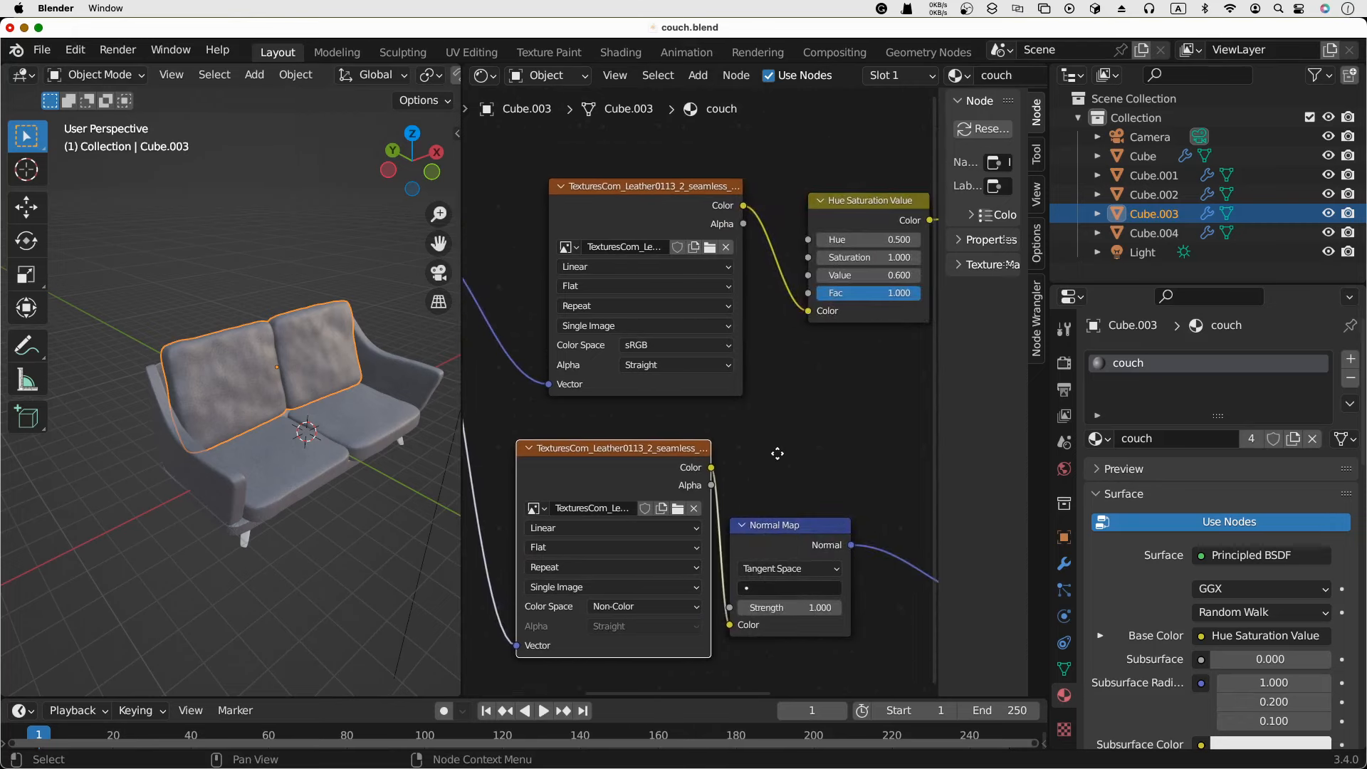
drag(863, 275, 823, 275)
middle_drag(849, 372, 650, 371)
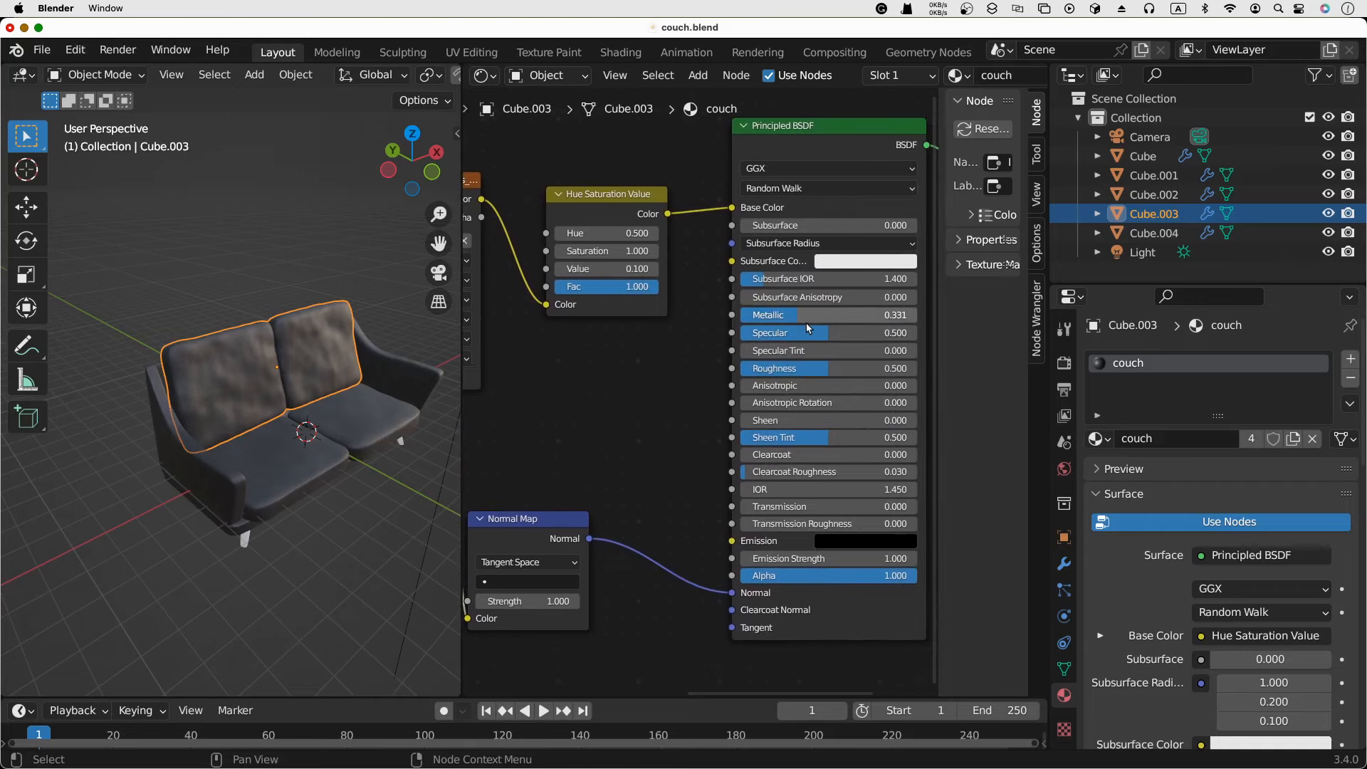
Examine the leather texture on the back cushions and on the base frame, Cube.002, along with the material's Mapping node
middle_drag(609, 399, 609, 401)
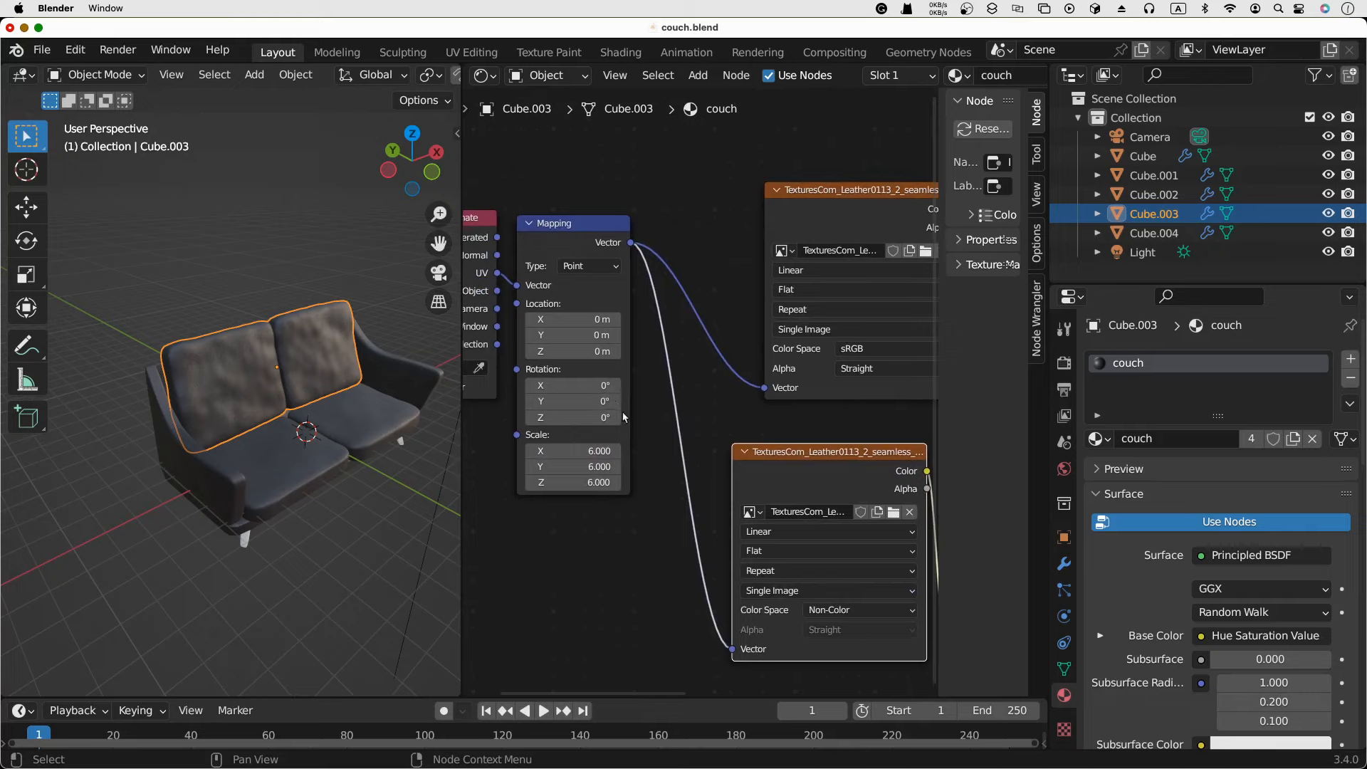
mouse_move(307, 370)
middle_down()
mouse_move(345, 370)
mouse_move(301, 373)
middle_up()
scroll(345, 369, up, 14)
scroll(345, 369, down, 7)
scroll(302, 377, down, 8)
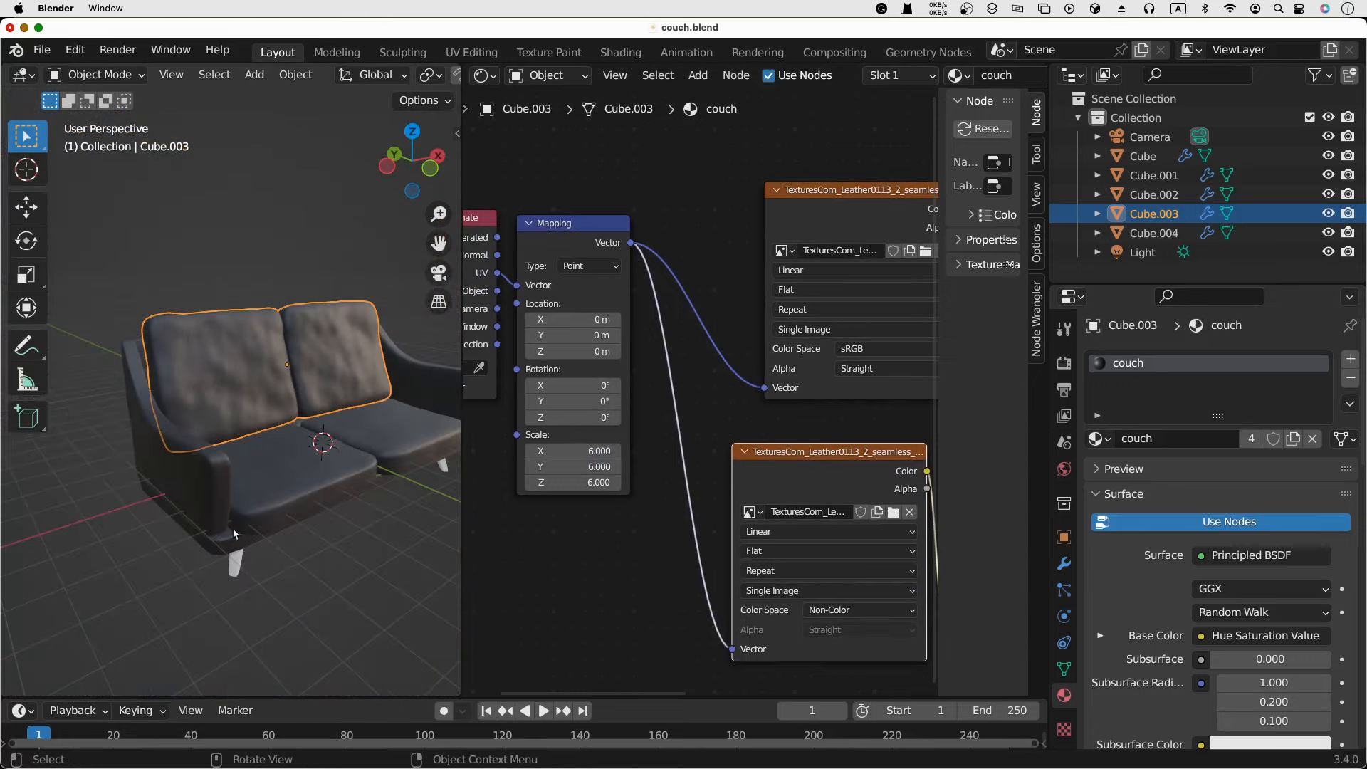
click(226, 543)
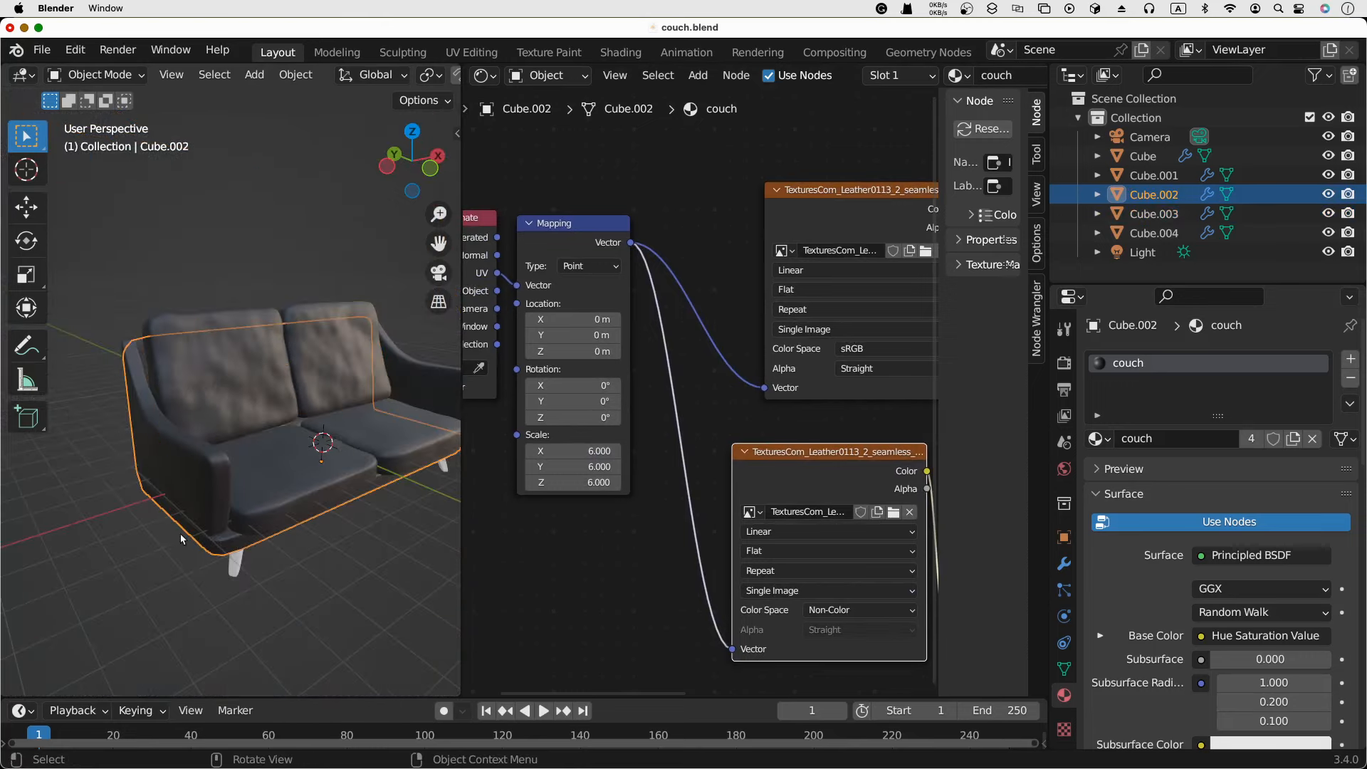
scroll(183, 531, down, 4)
scroll(185, 534, up, 12)
scroll(186, 530, down, 6)
middle_drag(195, 526, 275, 469)
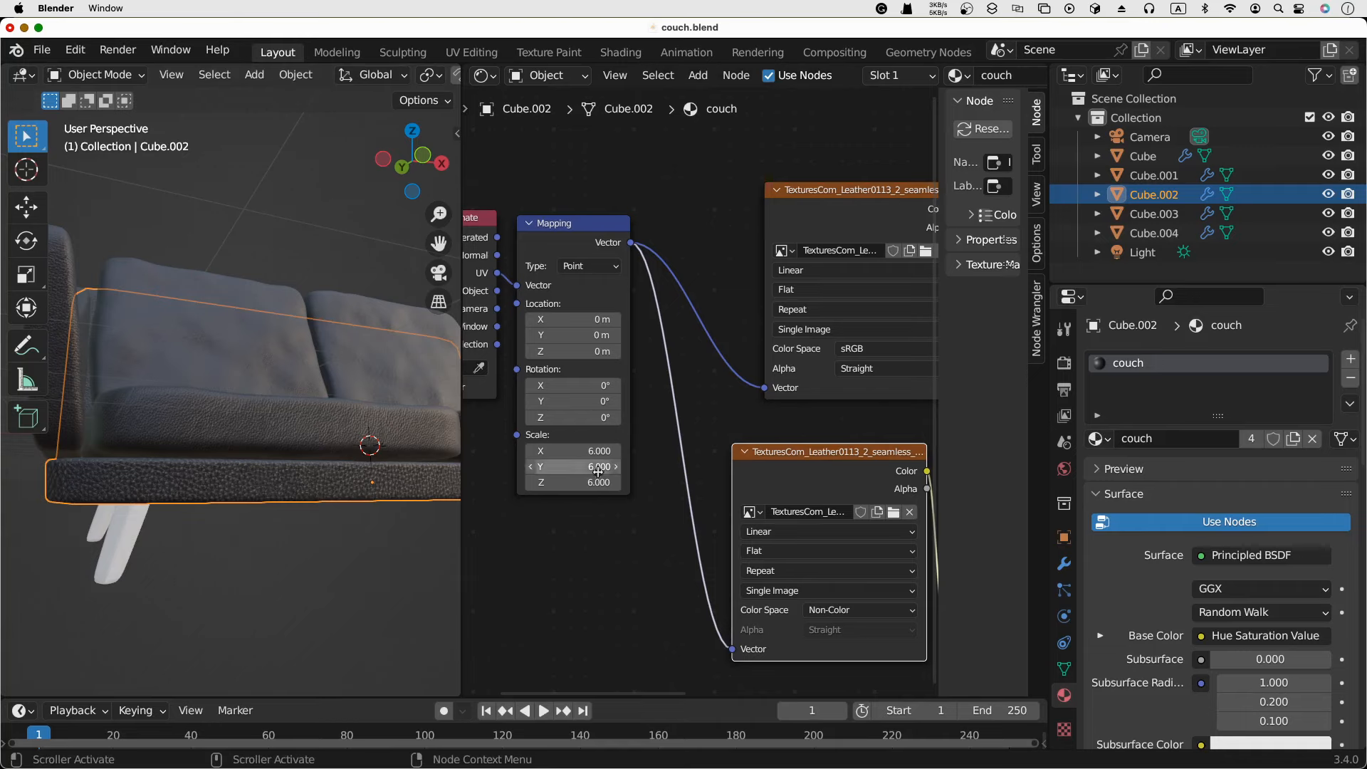
middle_drag(593, 558, 692, 552)
click(254, 532)
click(263, 499)
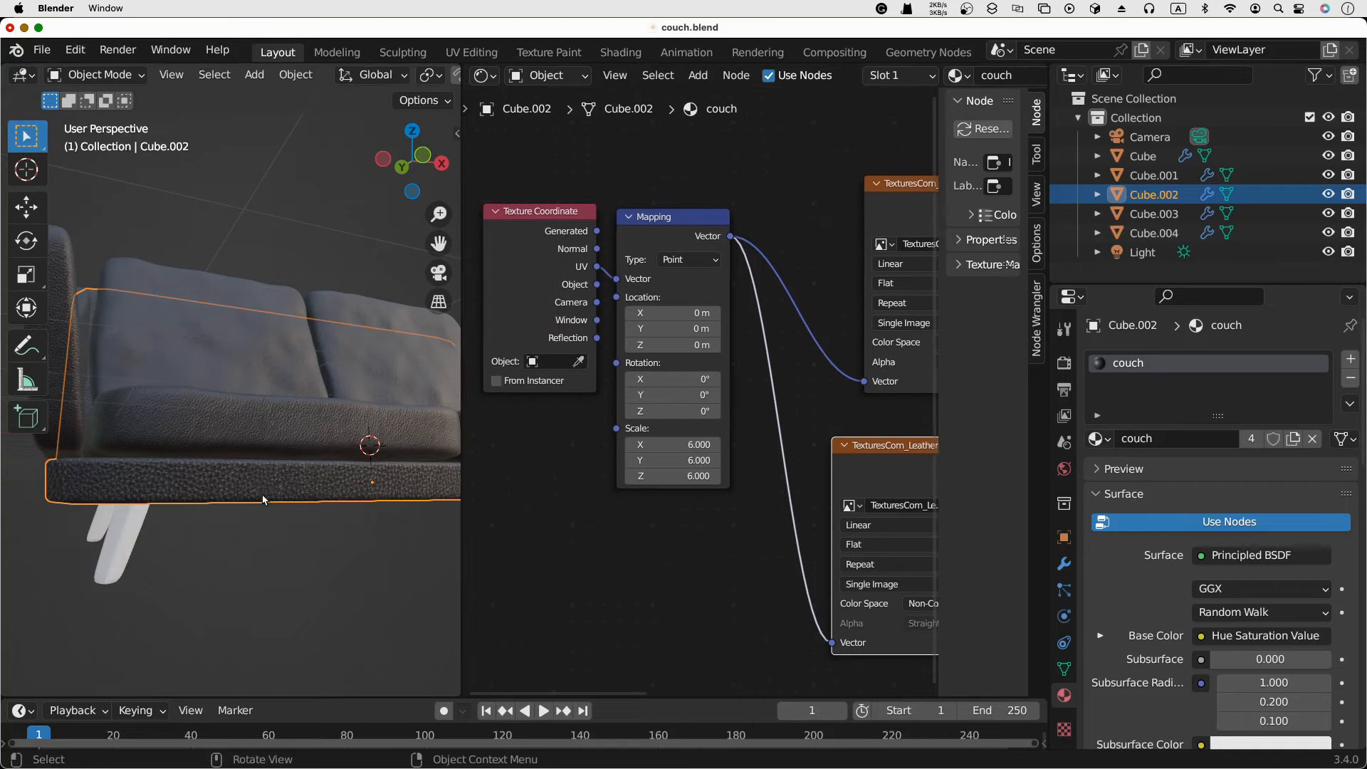
Select the couch legs, Cube.004, and assign the existing "wood" material to them
middle_drag(228, 544, 301, 409)
click(207, 511)
middle_drag(282, 511, 165, 511)
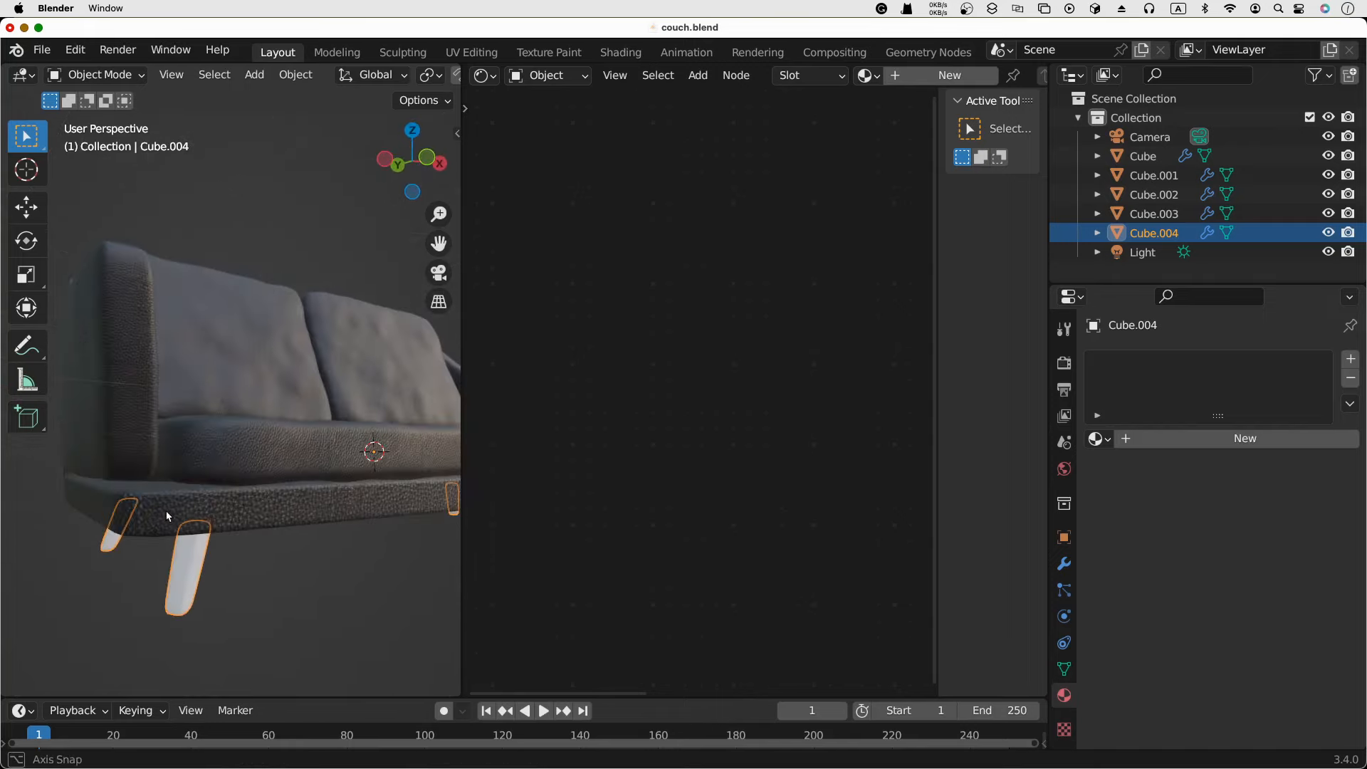
click(1101, 439)
click(1133, 505)
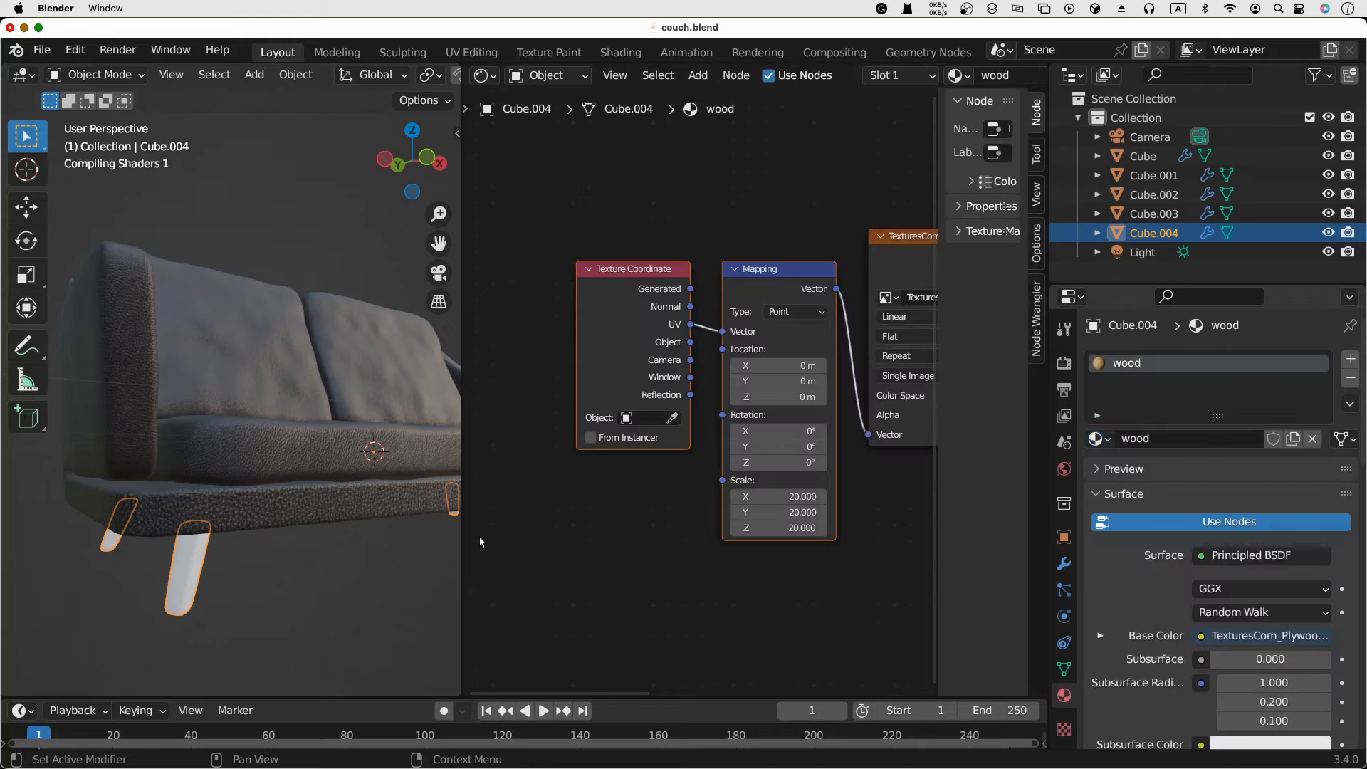
click(336, 567)
Examine the size and look of the wood grain on the couch legs up close
scroll(262, 564, up, 4)
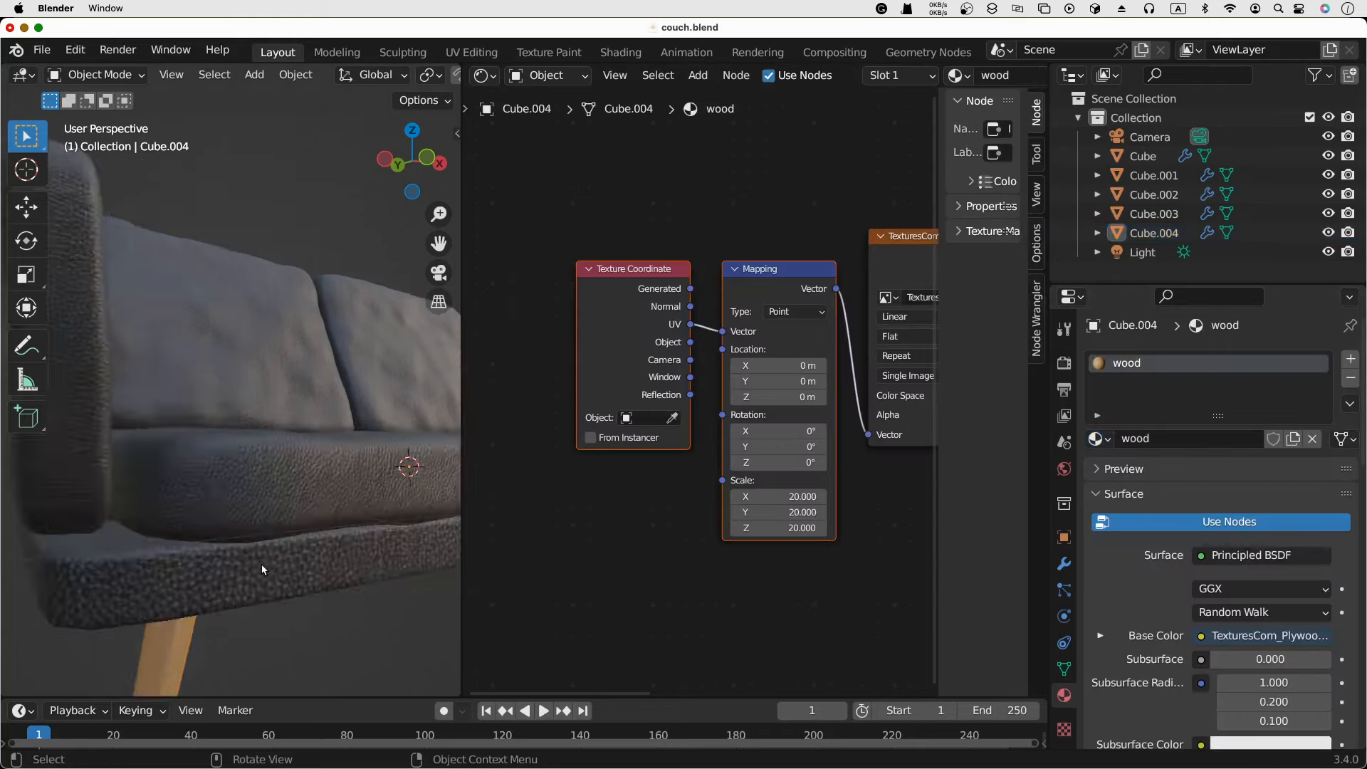
shift+middle_drag(285, 563, 319, 462)
scroll(319, 462, up, 3)
scroll(319, 467, up, 3)
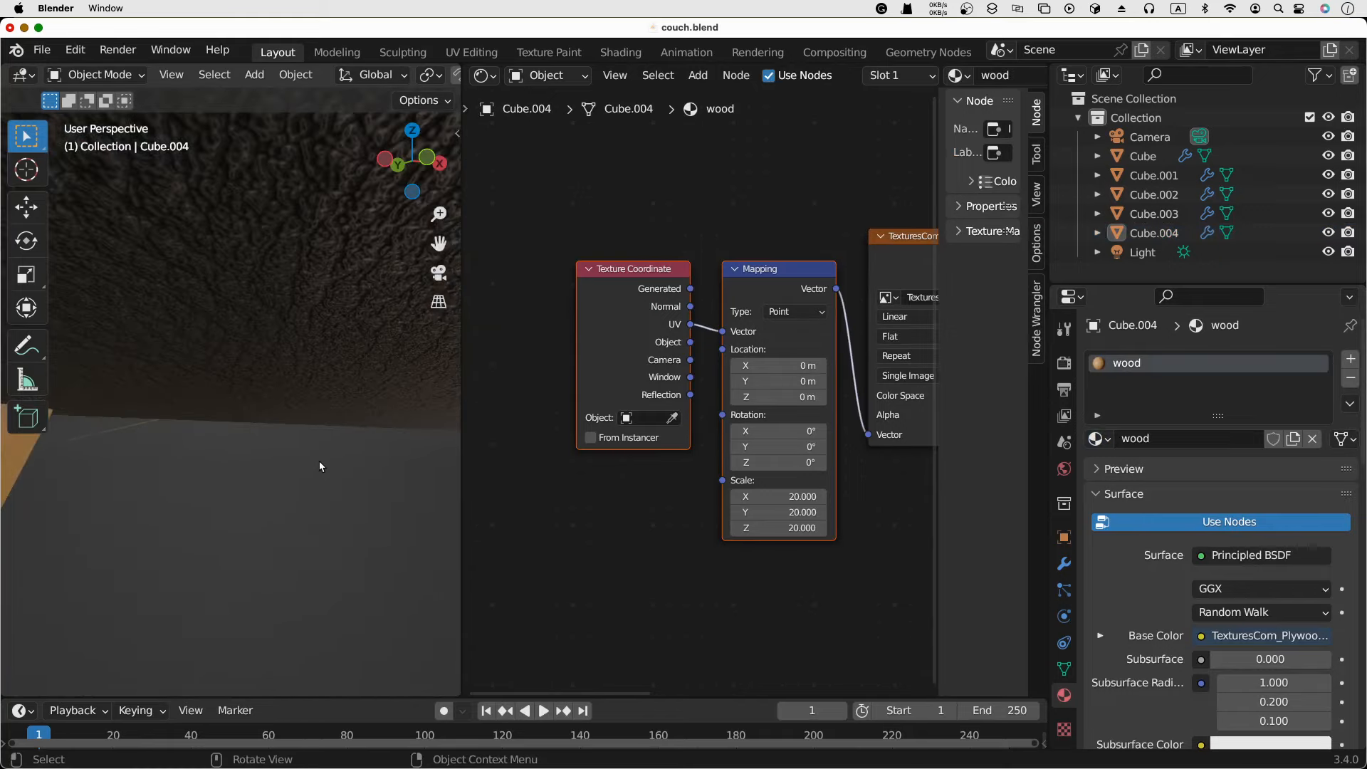
scroll(319, 467, down, 3)
scroll(318, 466, up, 3)
scroll(318, 466, down, 3)
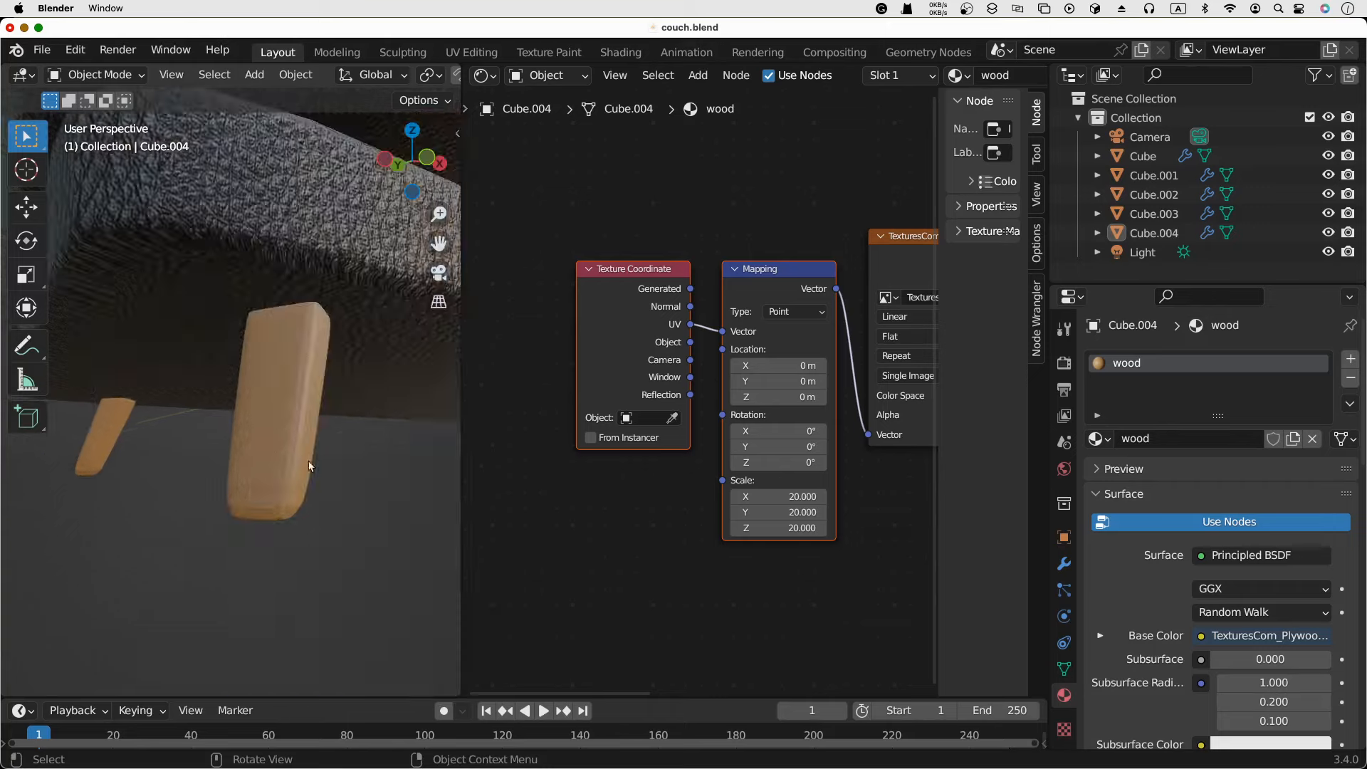
middle_drag(312, 452, 327, 459)
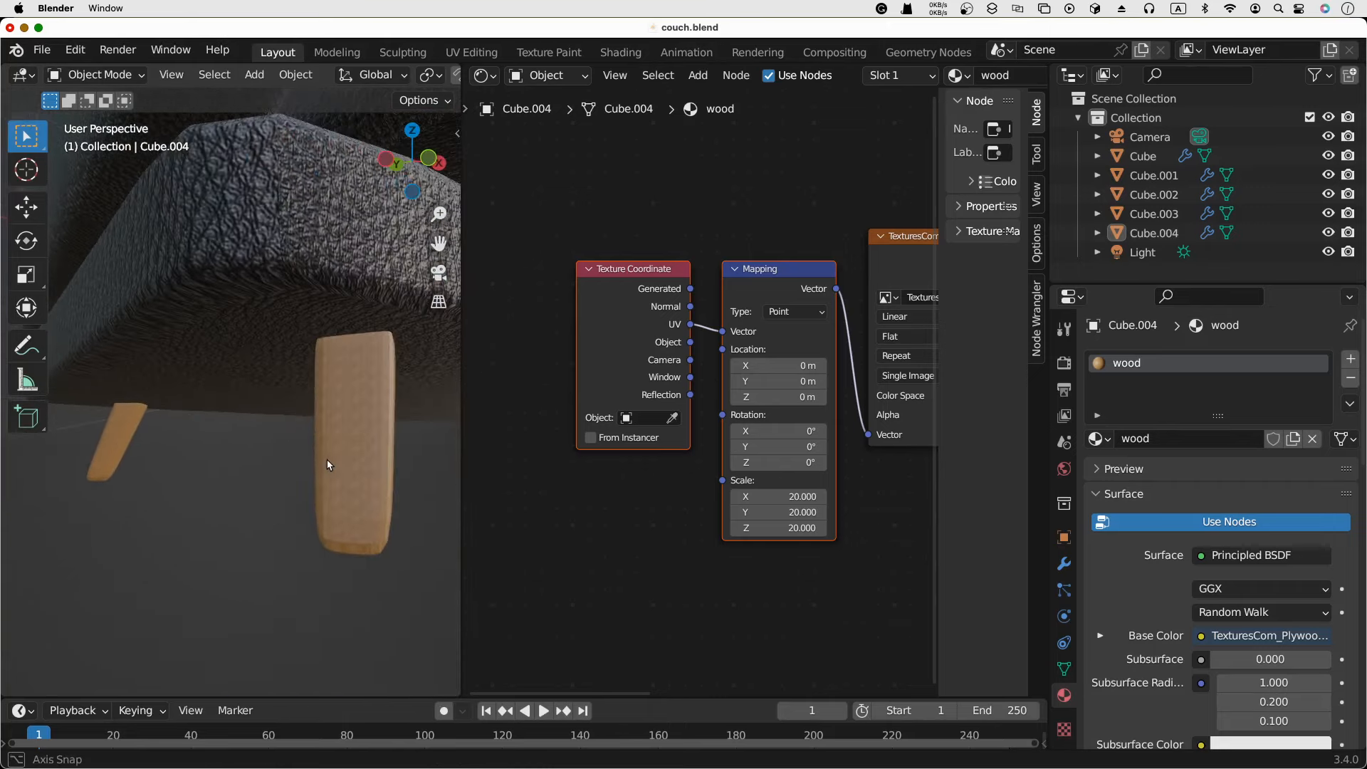
Set the X, Y and Z scale of the "wood" material's Mapping node to 10
middle_drag(605, 512, 517, 490)
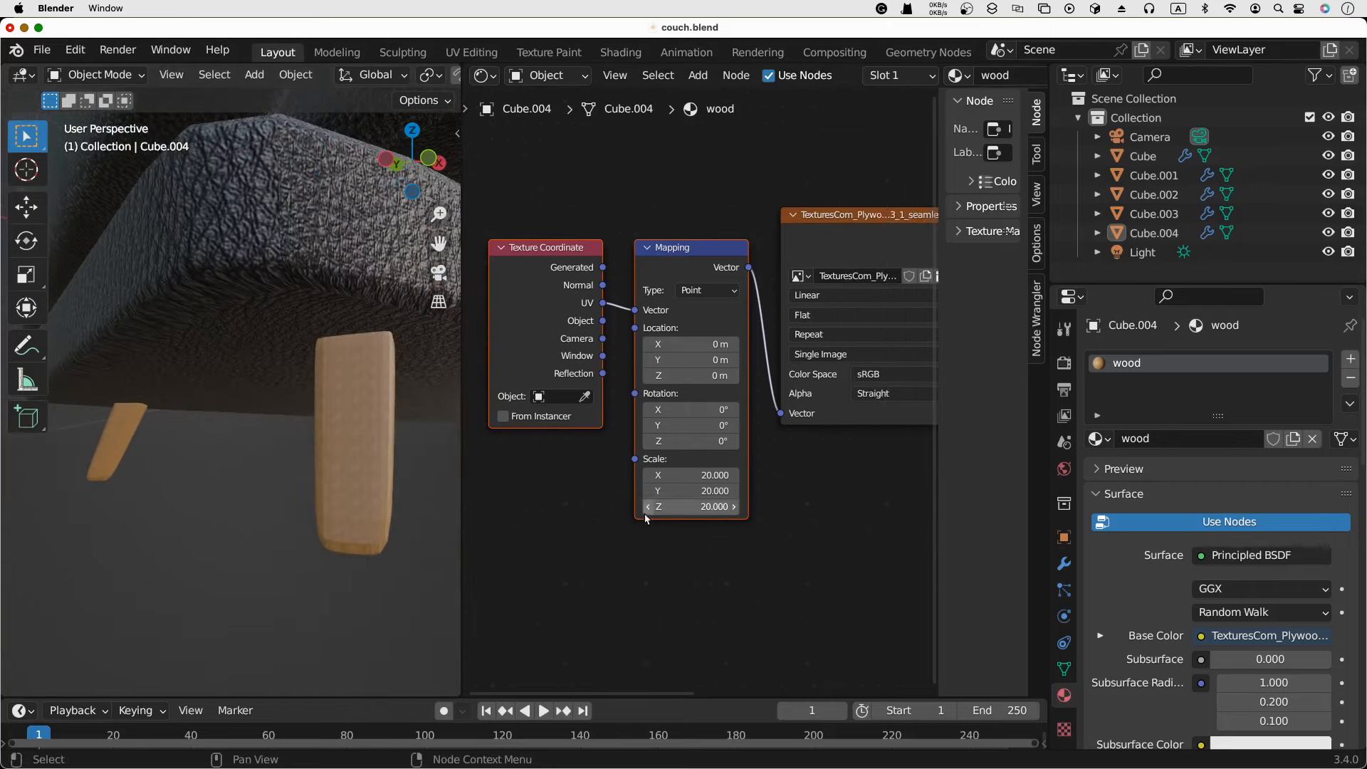
middle_drag(783, 532, 741, 511)
double_click(686, 454)
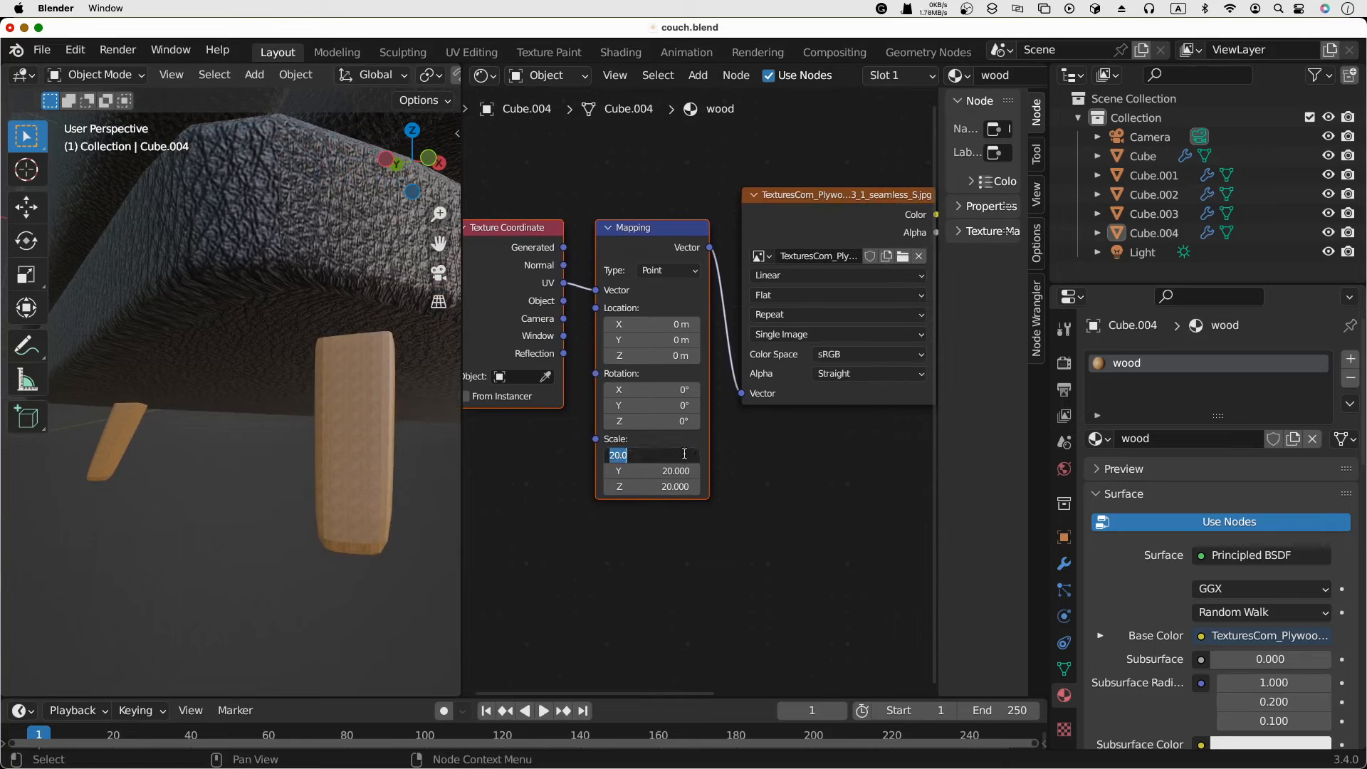
text(10)
key(Tab)
text(10)
key(Tab)
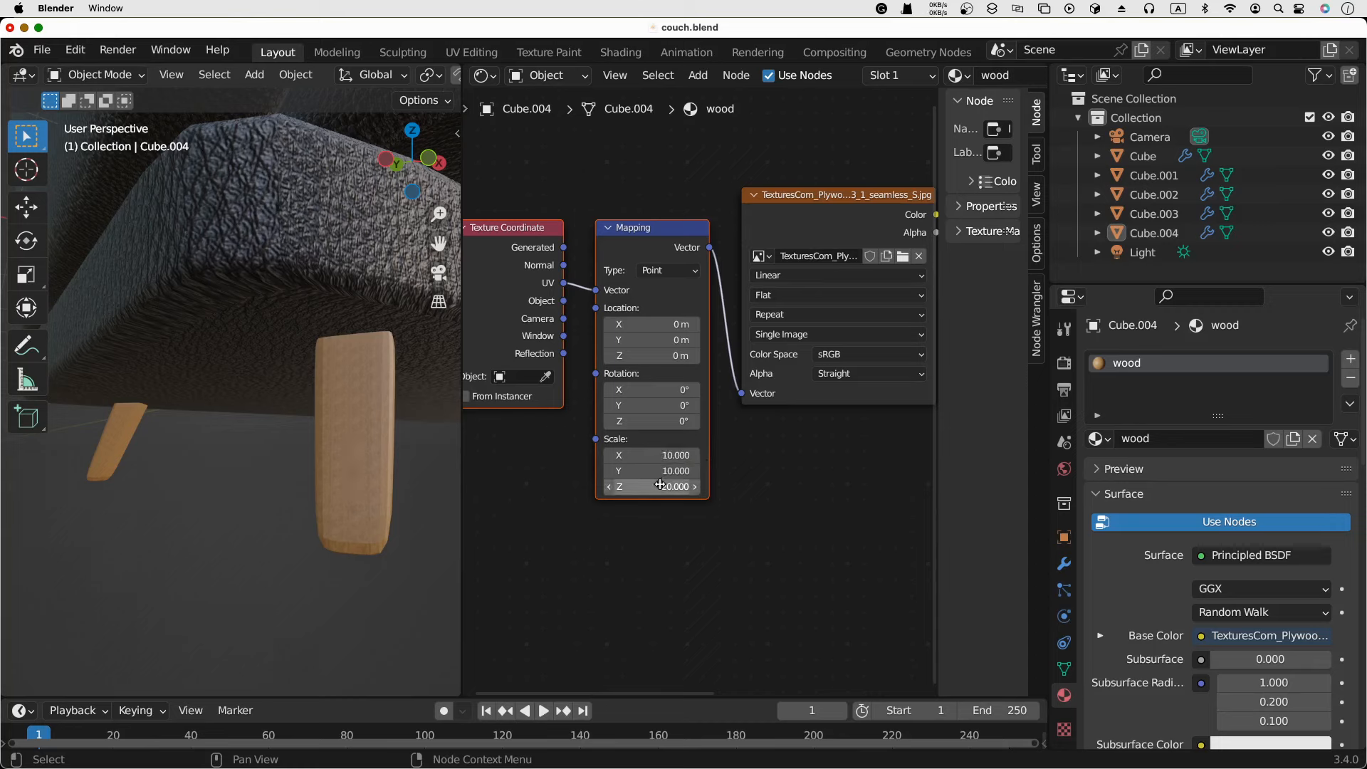
text(10)
click(602, 551)
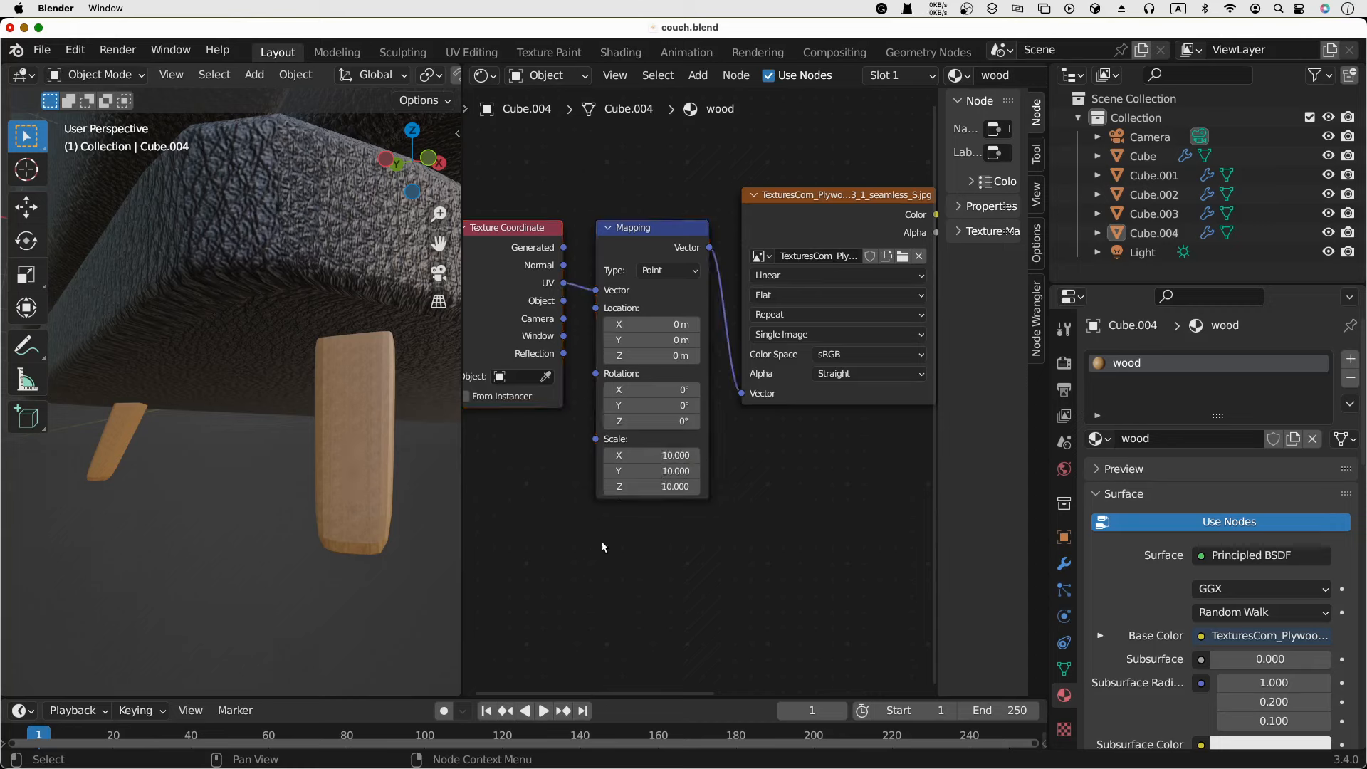
Set the X, Y and Z scale of the "wood" material's Mapping node to 5
middle_drag(384, 430, 402, 430)
click(632, 456)
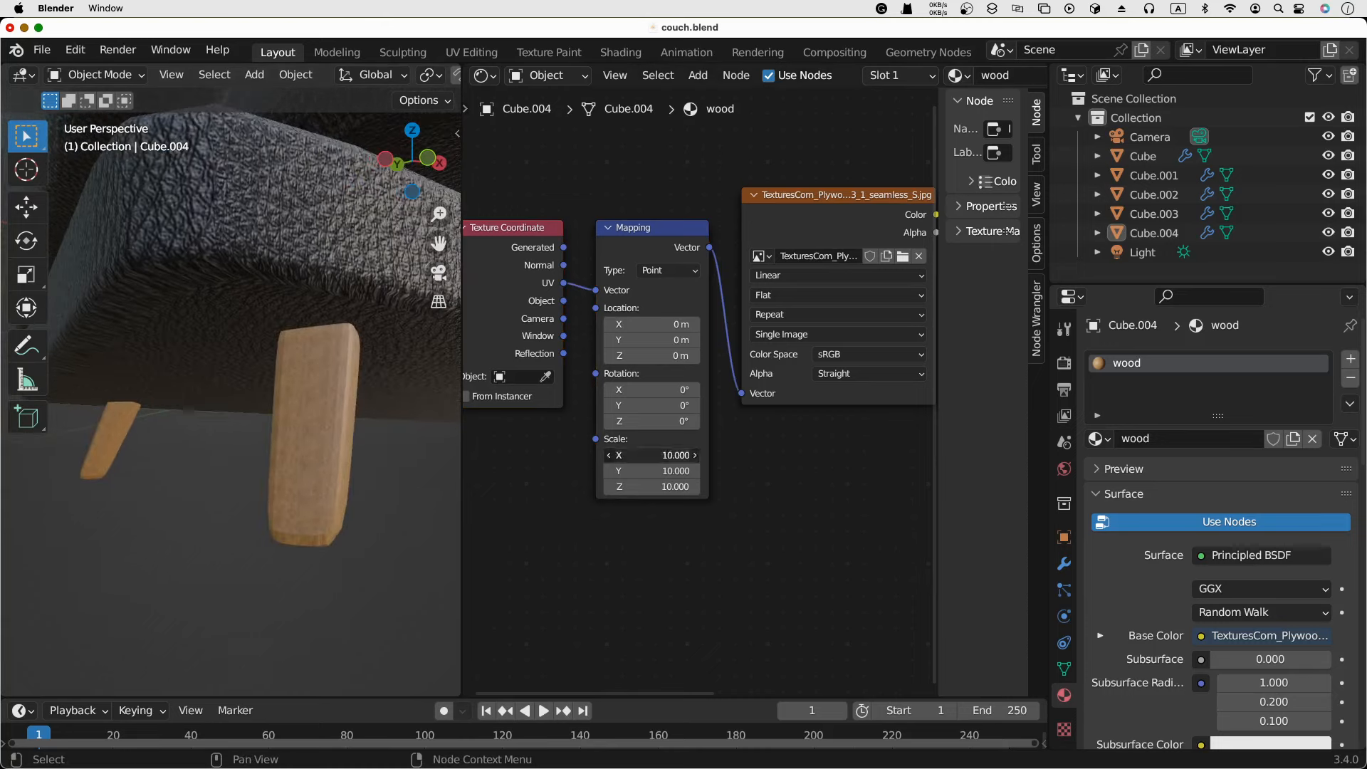
text(5)
key(Return)
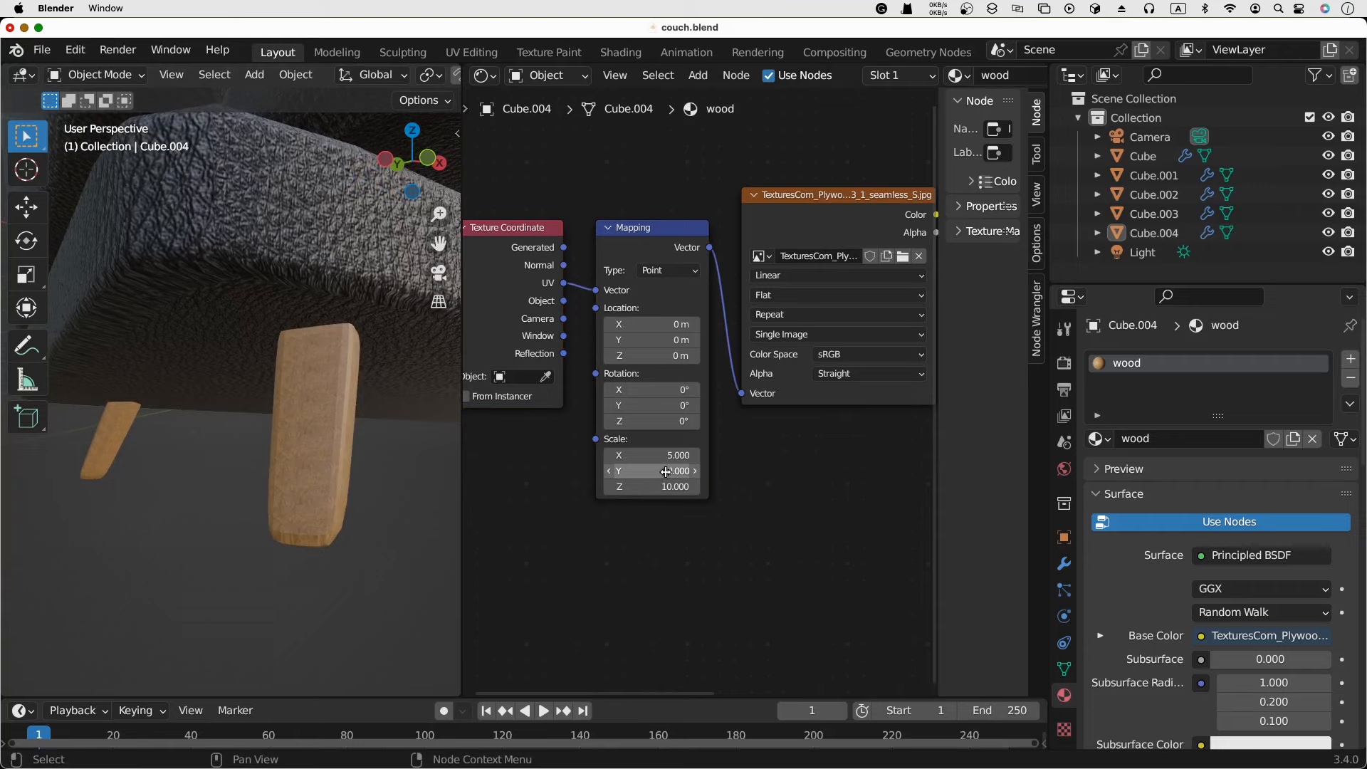
click(663, 472)
text(5)
key(Return)
click(667, 489)
text(5)
key(Return)
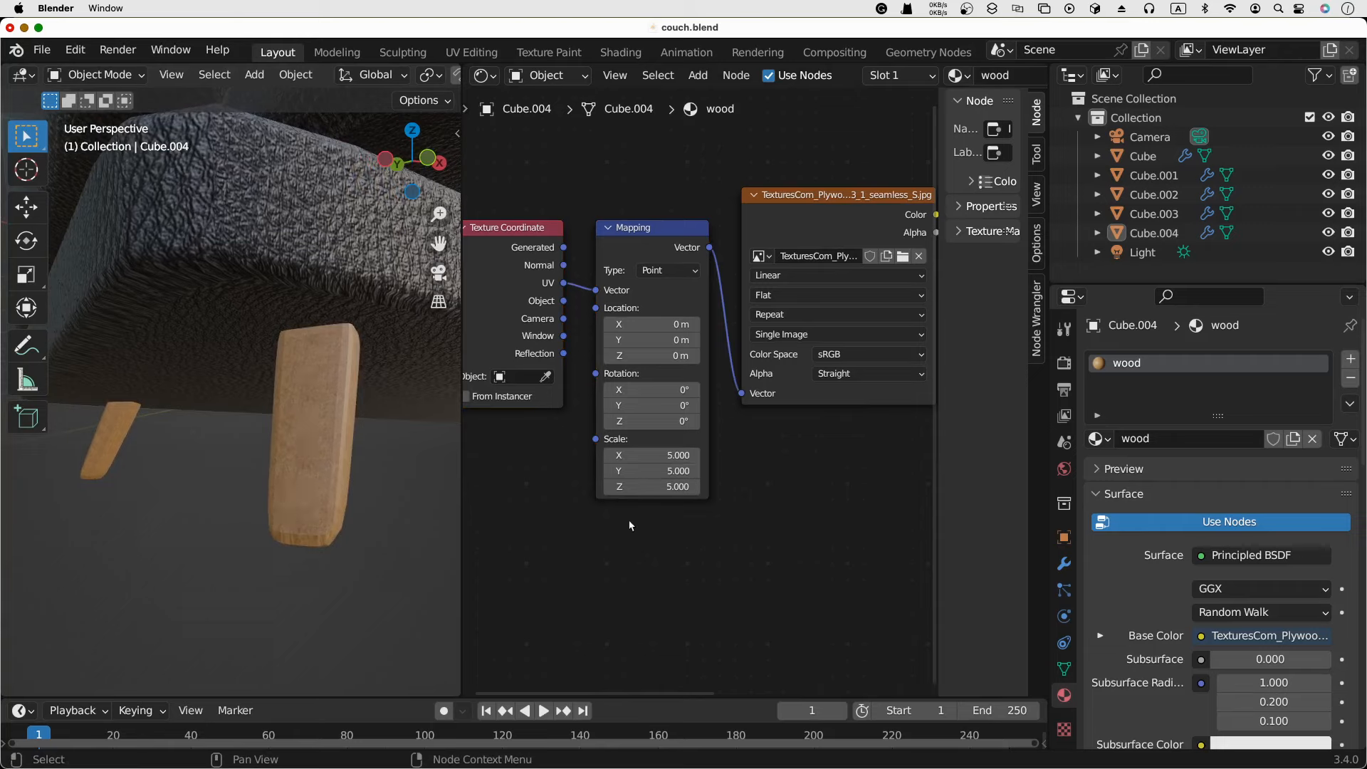
Set the "wood" material's Principled BSDF Metallic to about 0.217 and its Roughness to 1.000
scroll(431, 454, up, 3)
middle_drag(432, 454, 412, 444)
scroll(412, 444, down, 5)
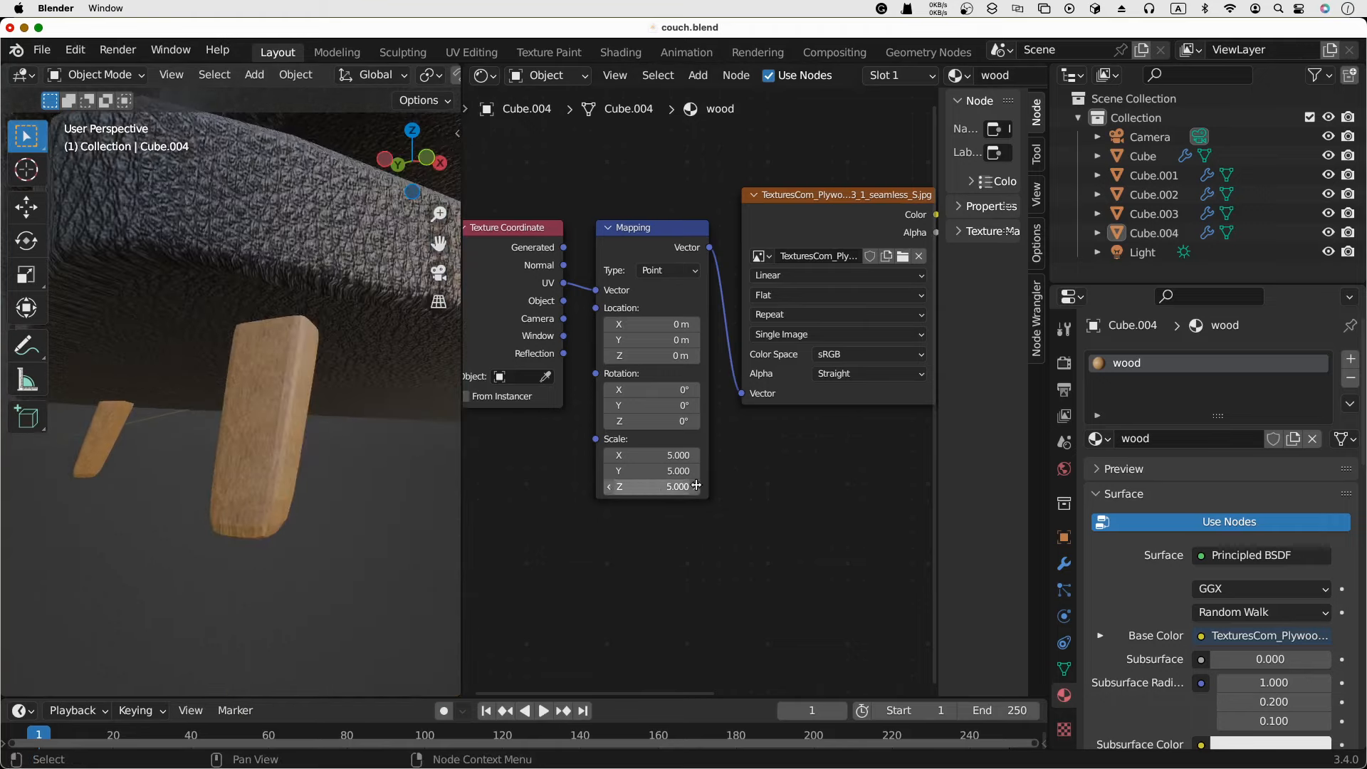
middle_drag(770, 452, 488, 467)
middle_drag(613, 453, 551, 462)
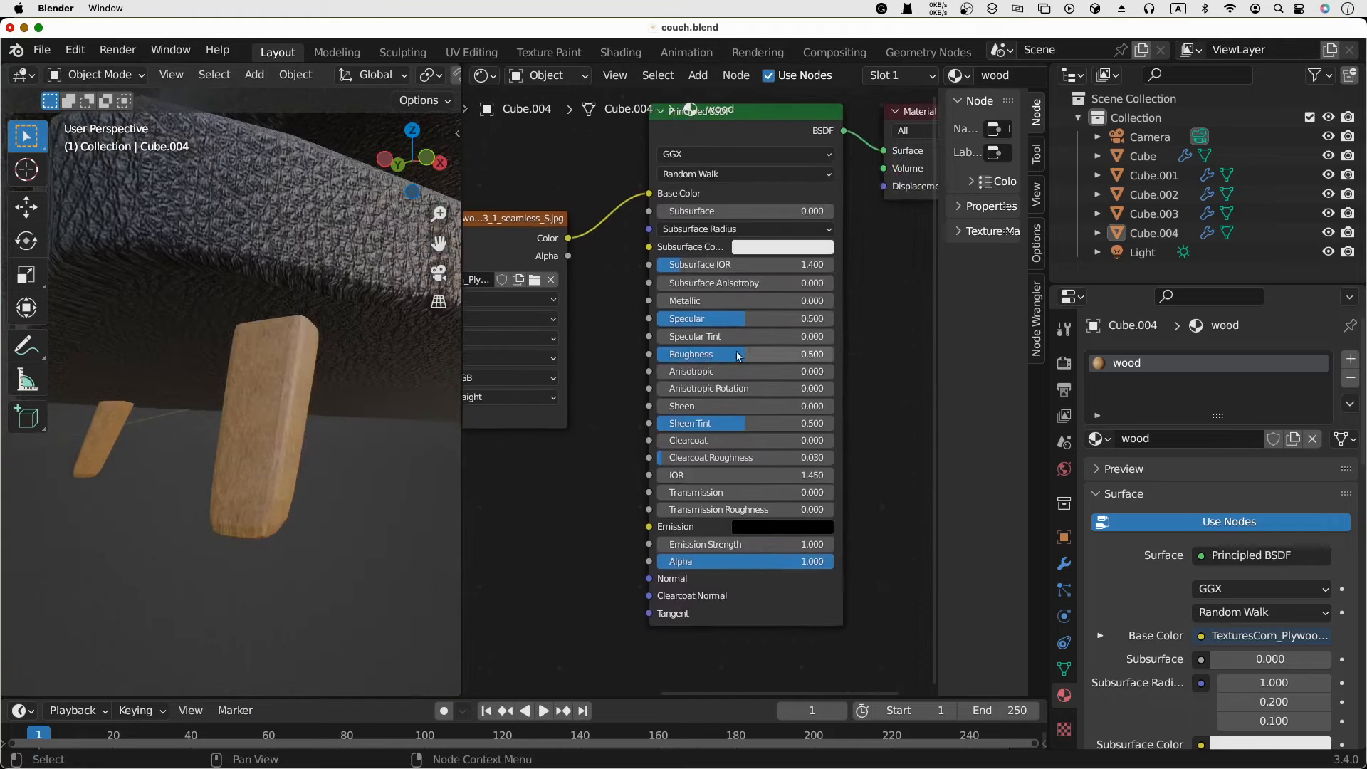
drag(747, 354, 789, 354)
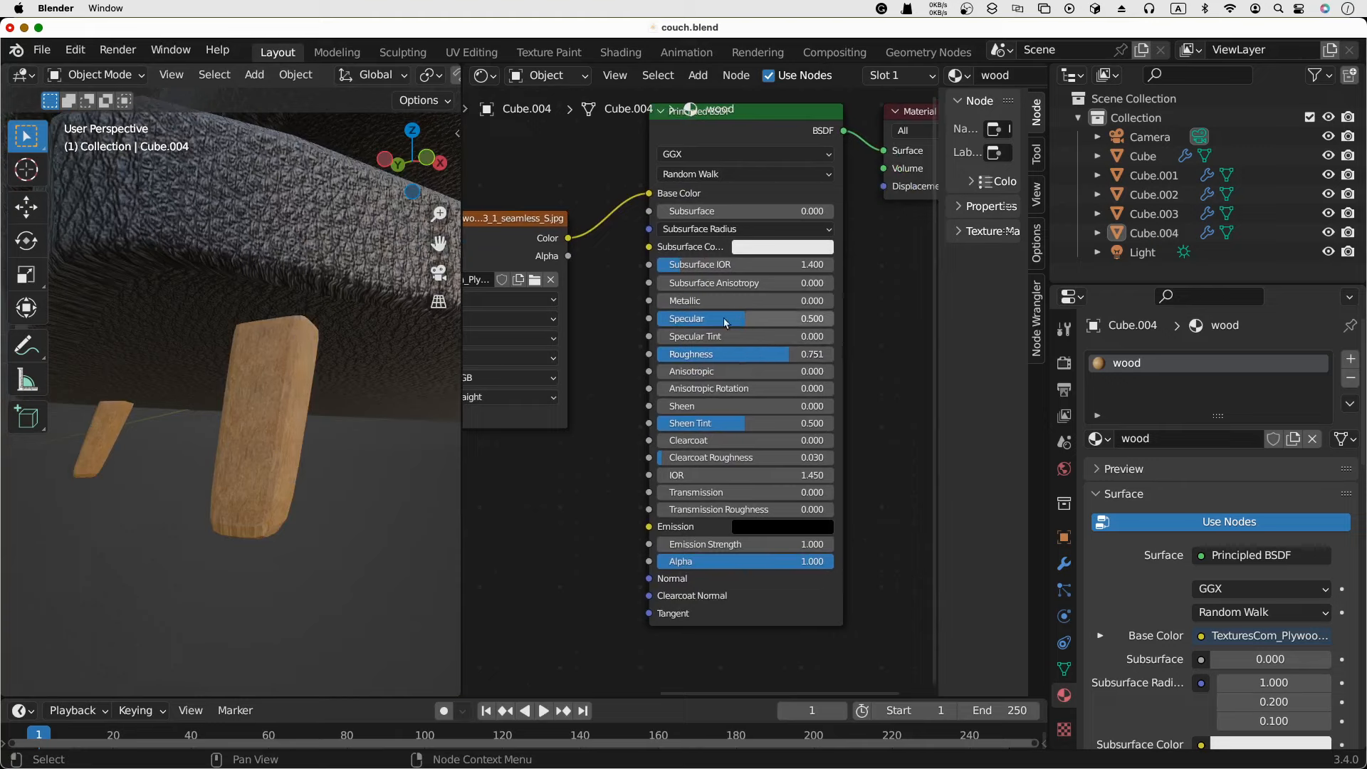
mouse_move(710, 300)
mouse_down()
mouse_move(813, 301)
mouse_move(697, 300)
mouse_up()
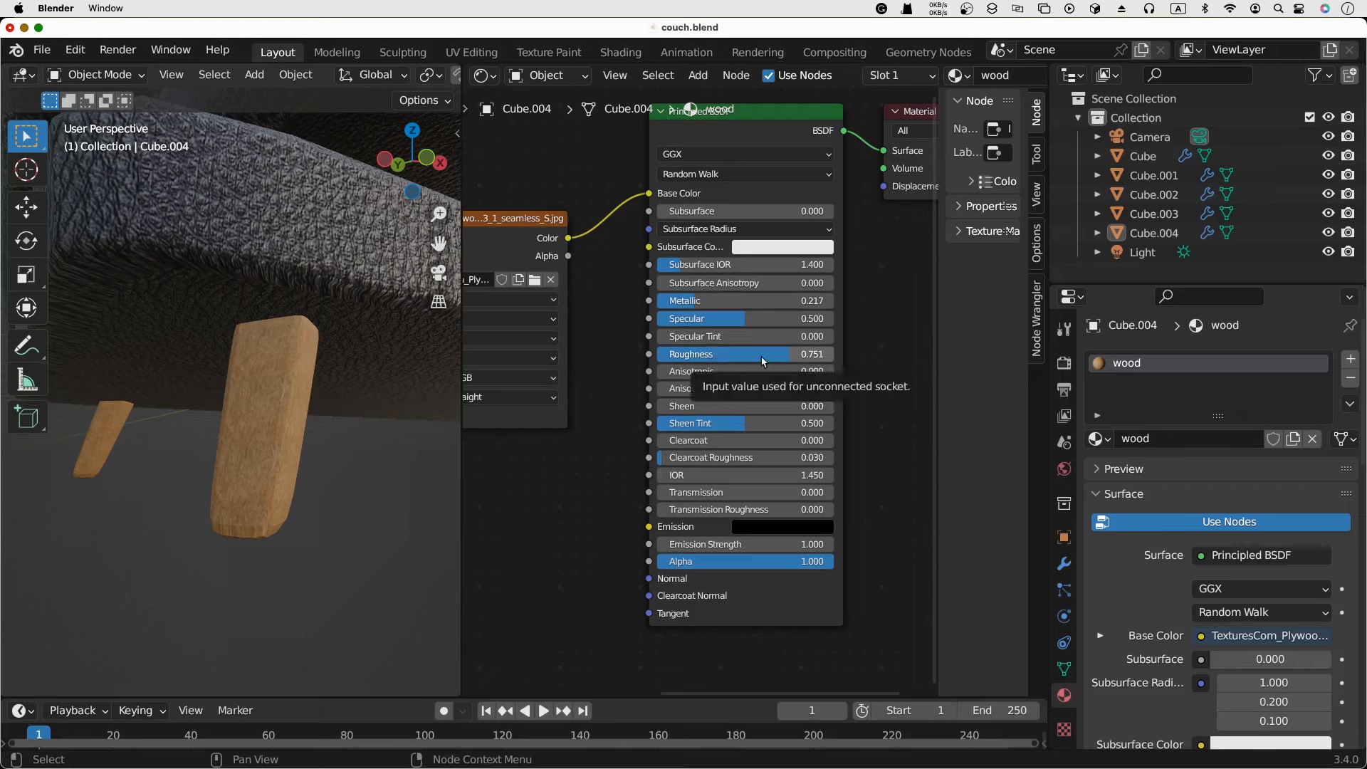
drag(784, 356, 834, 354)
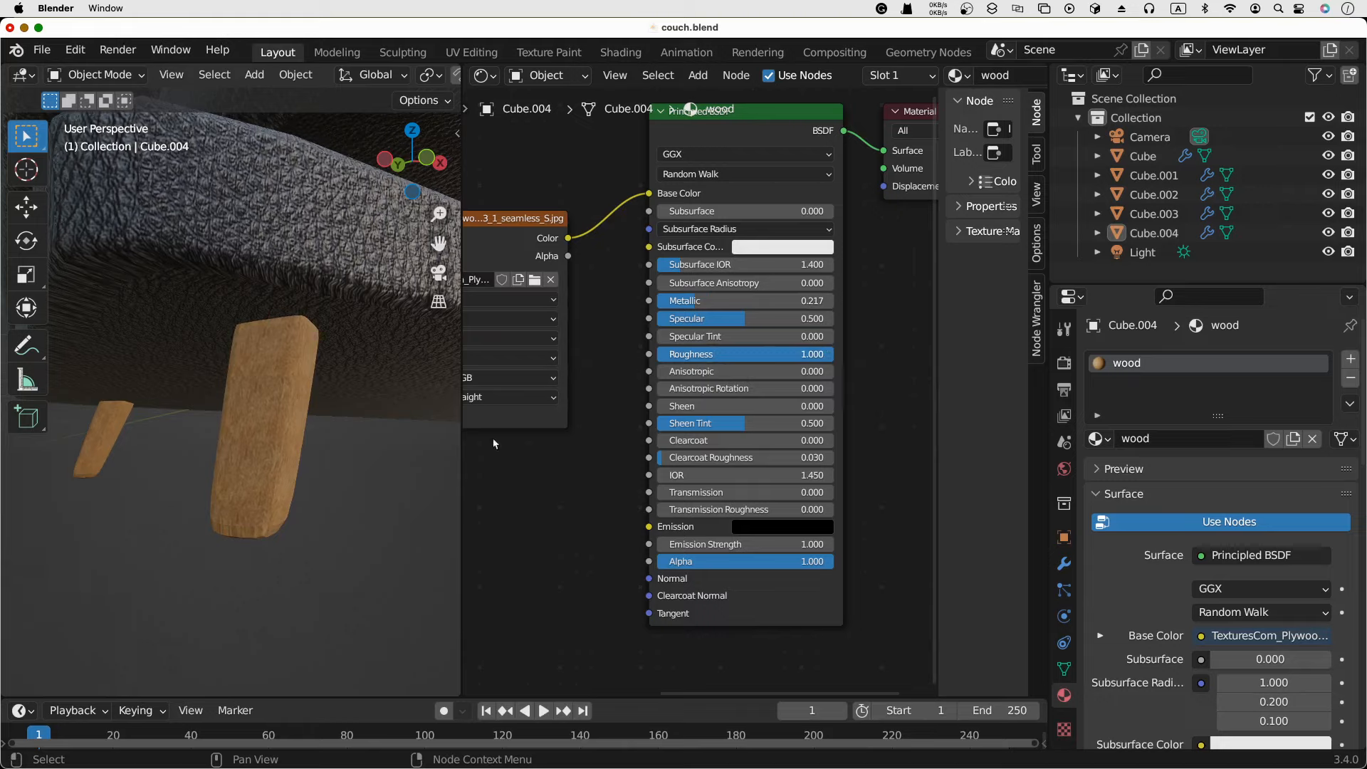
Bring the whole couch, light and camera into view, widen the 3D viewport and switch it to Rendered shading
mouse_move(390, 472)
middle_down()
mouse_move(418, 468)
mouse_move(363, 476)
mouse_move(332, 463)
mouse_move(323, 485)
mouse_move(441, 478)
mouse_move(362, 462)
mouse_move(425, 455)
mouse_move(404, 459)
middle_up()
scroll(363, 476, down, 5)
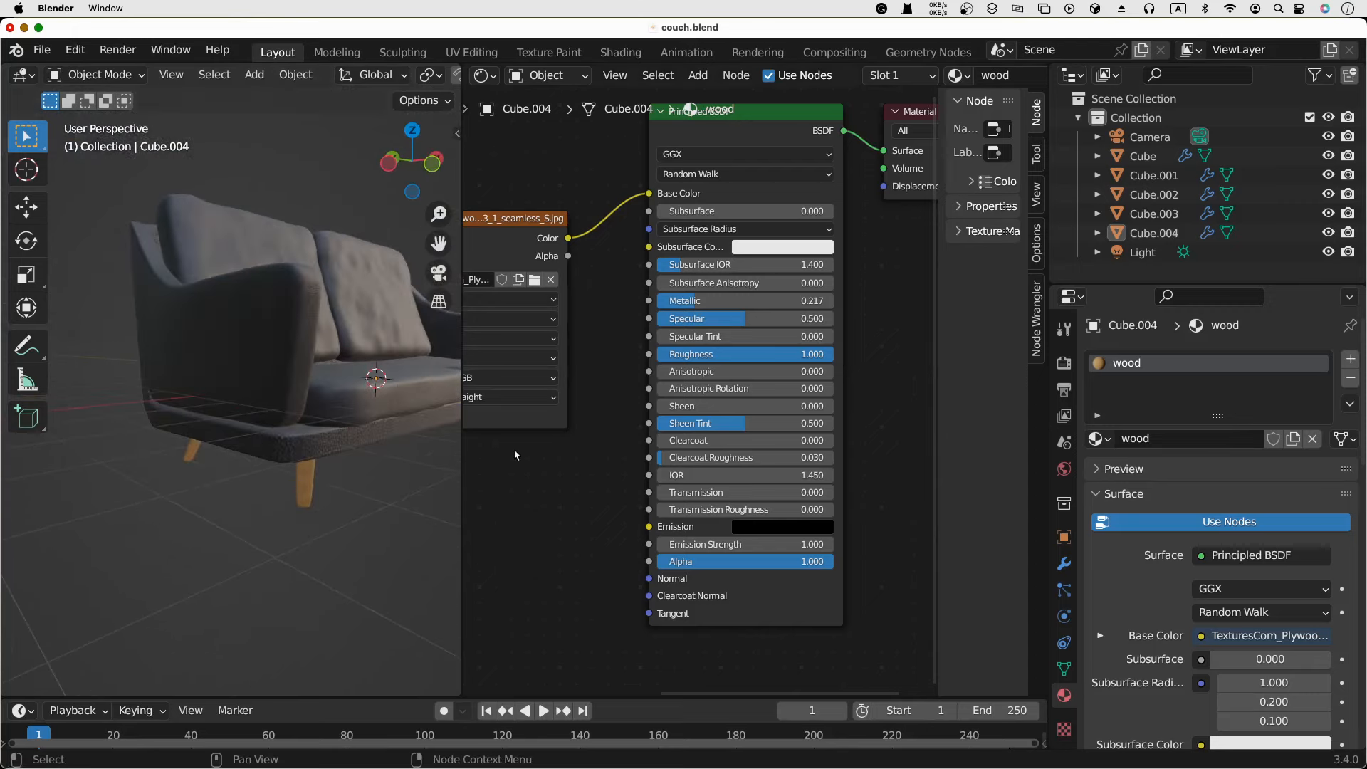
middle_drag(536, 457, 784, 455)
middle_drag(677, 479, 786, 463)
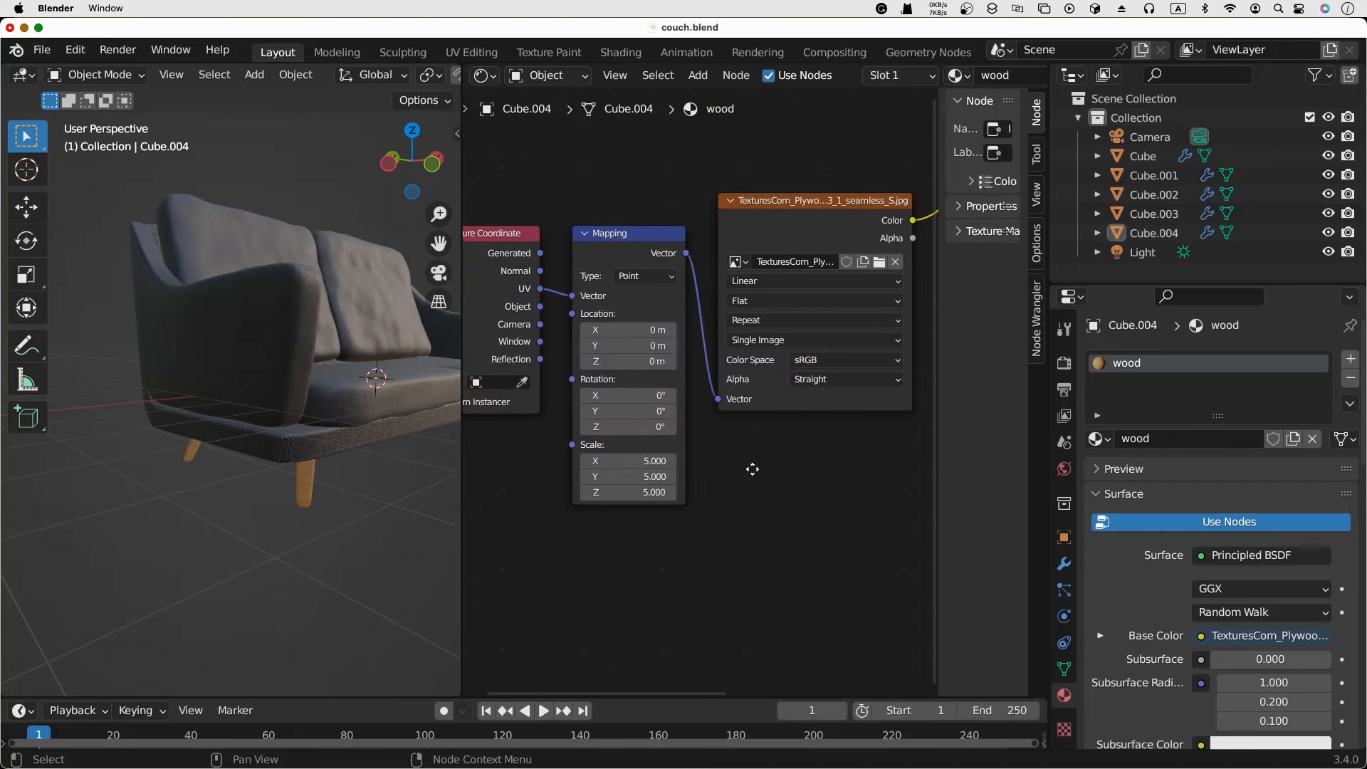
scroll(352, 444, down, 1)
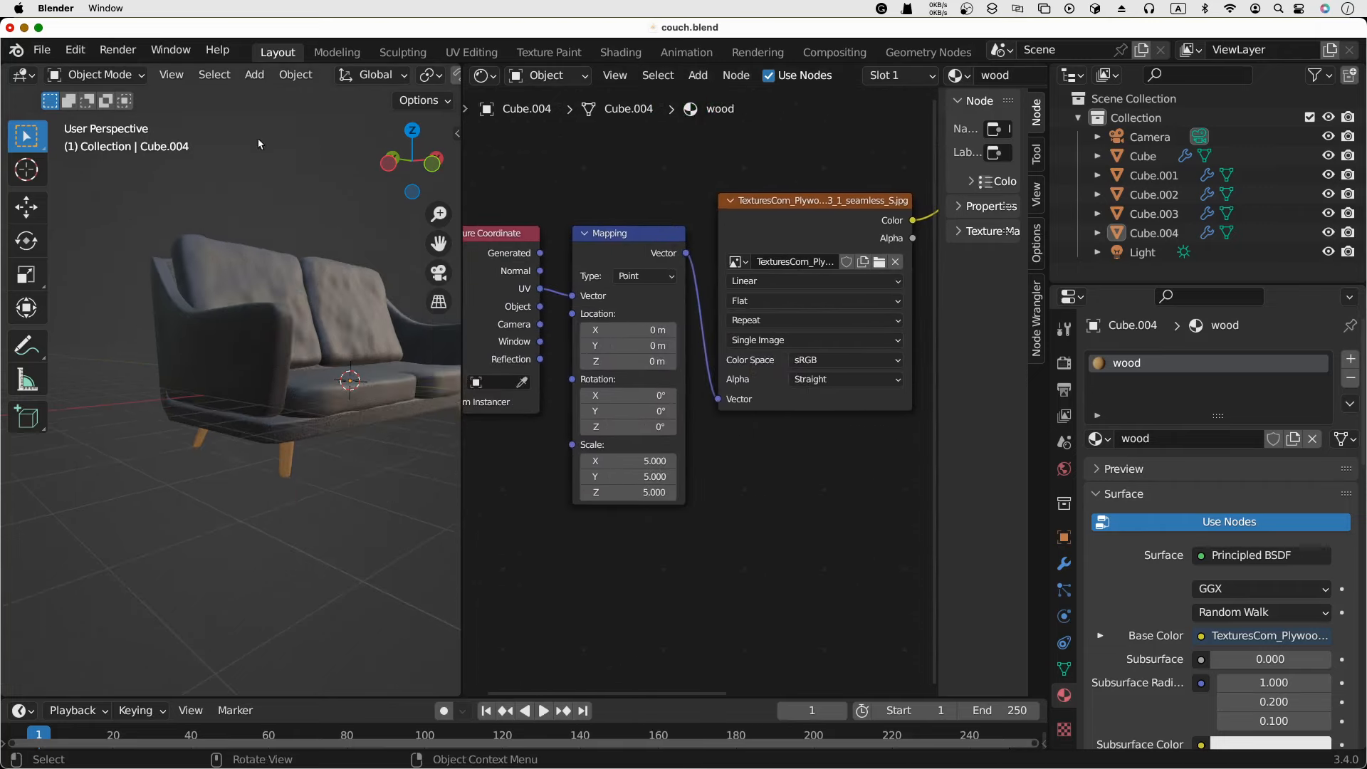
middle_drag(301, 191, 280, 296)
scroll(280, 296, down, 5)
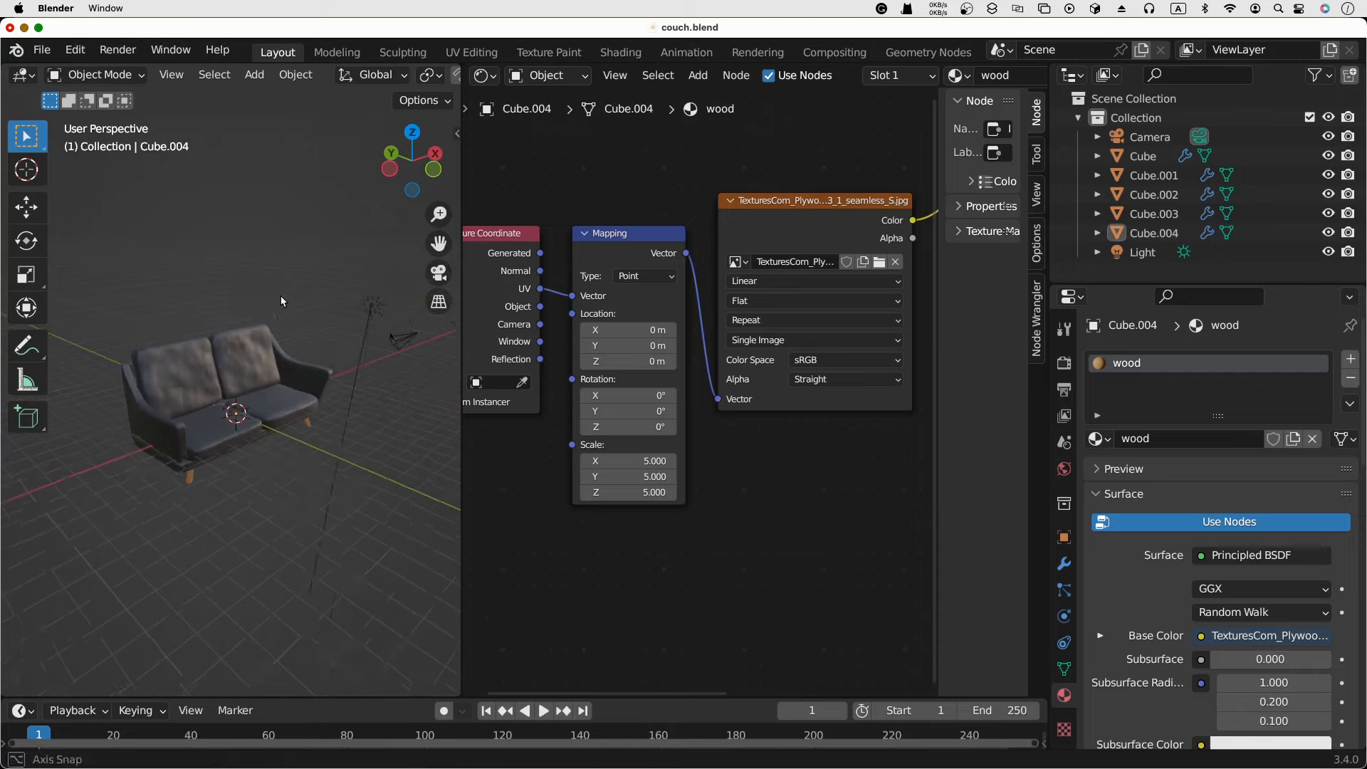
drag(461, 407, 822, 407)
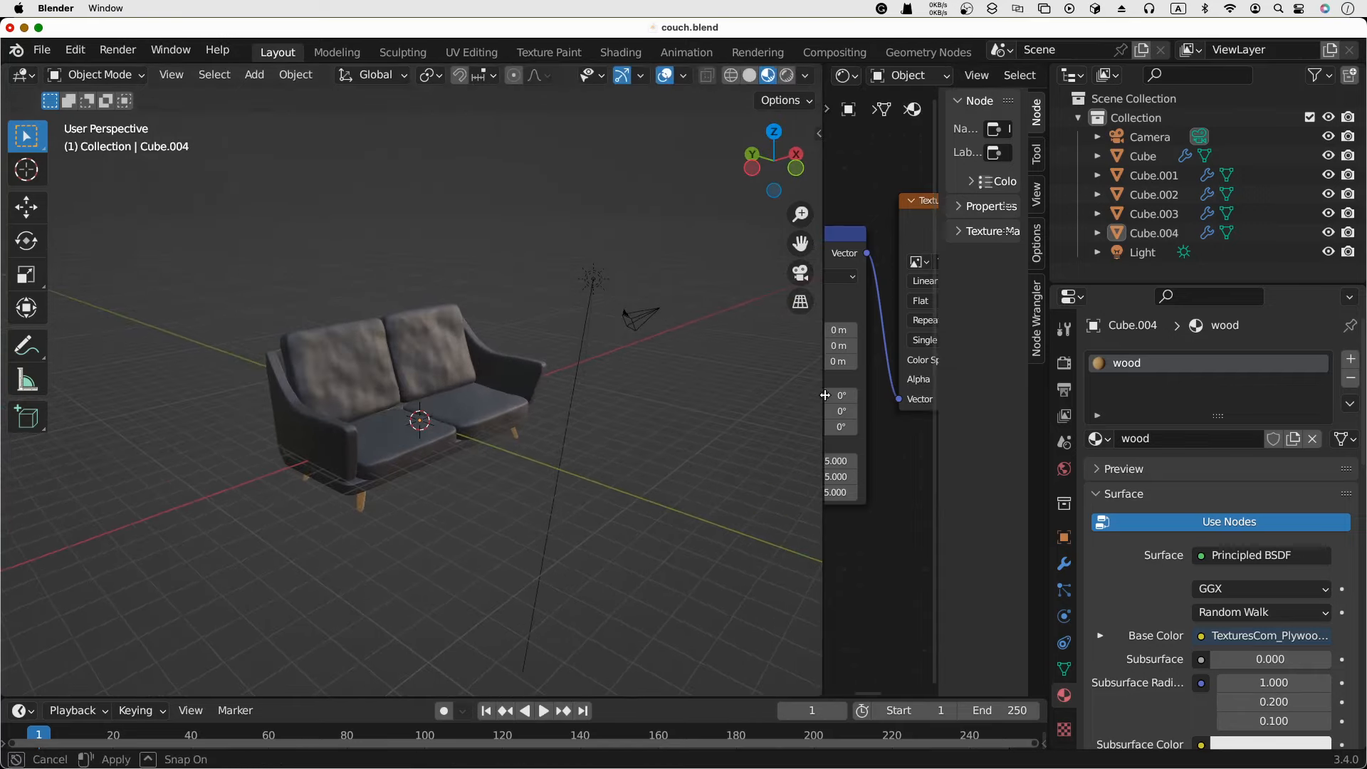
click(787, 76)
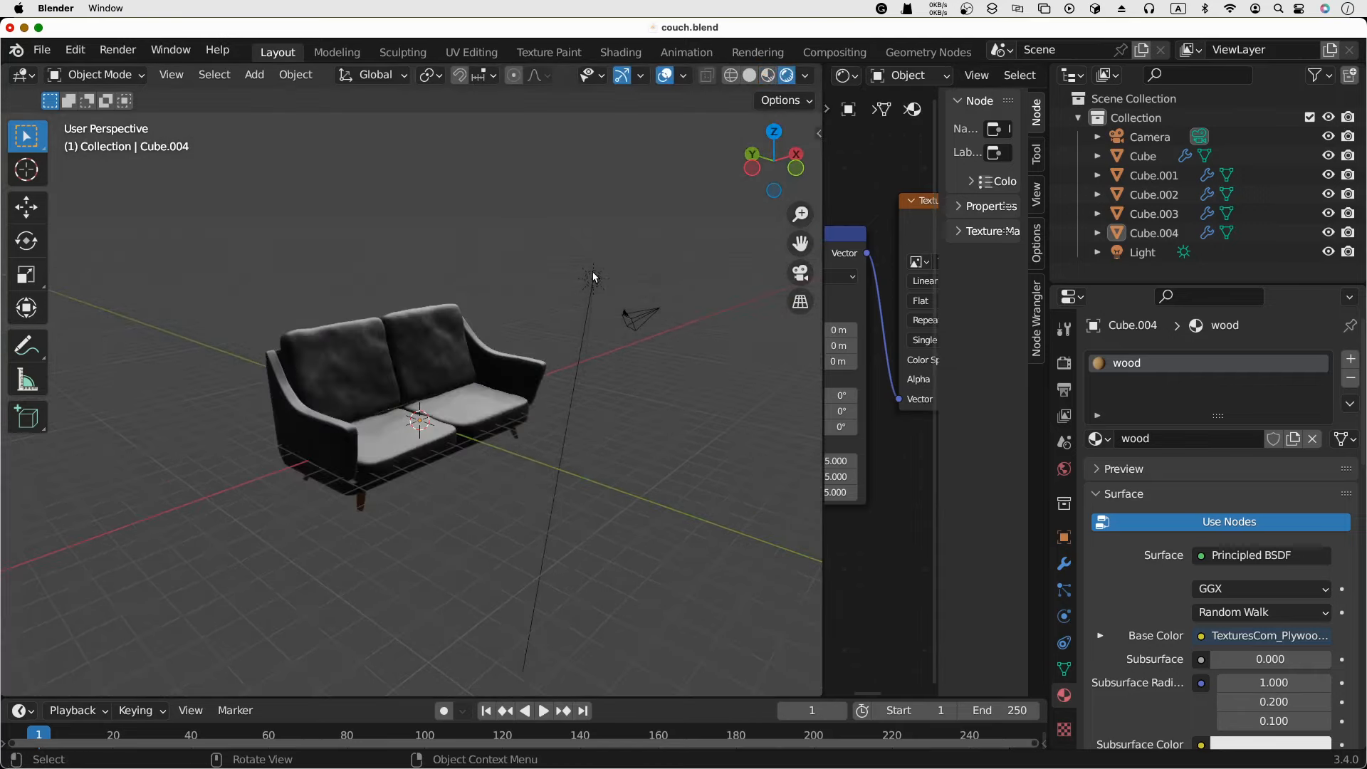
Select the scene's light, try the Point type before returning it to Sun, and move the light higher
click(596, 288)
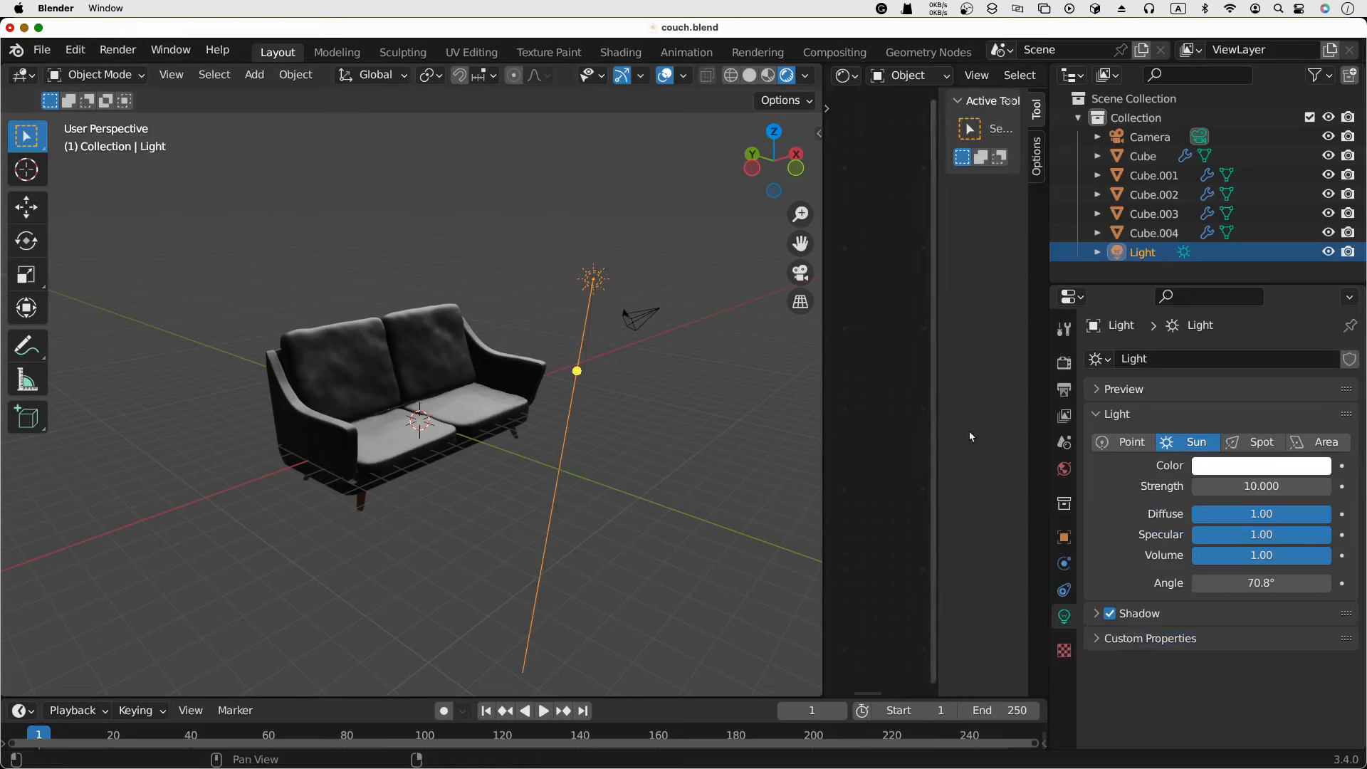
click(1123, 442)
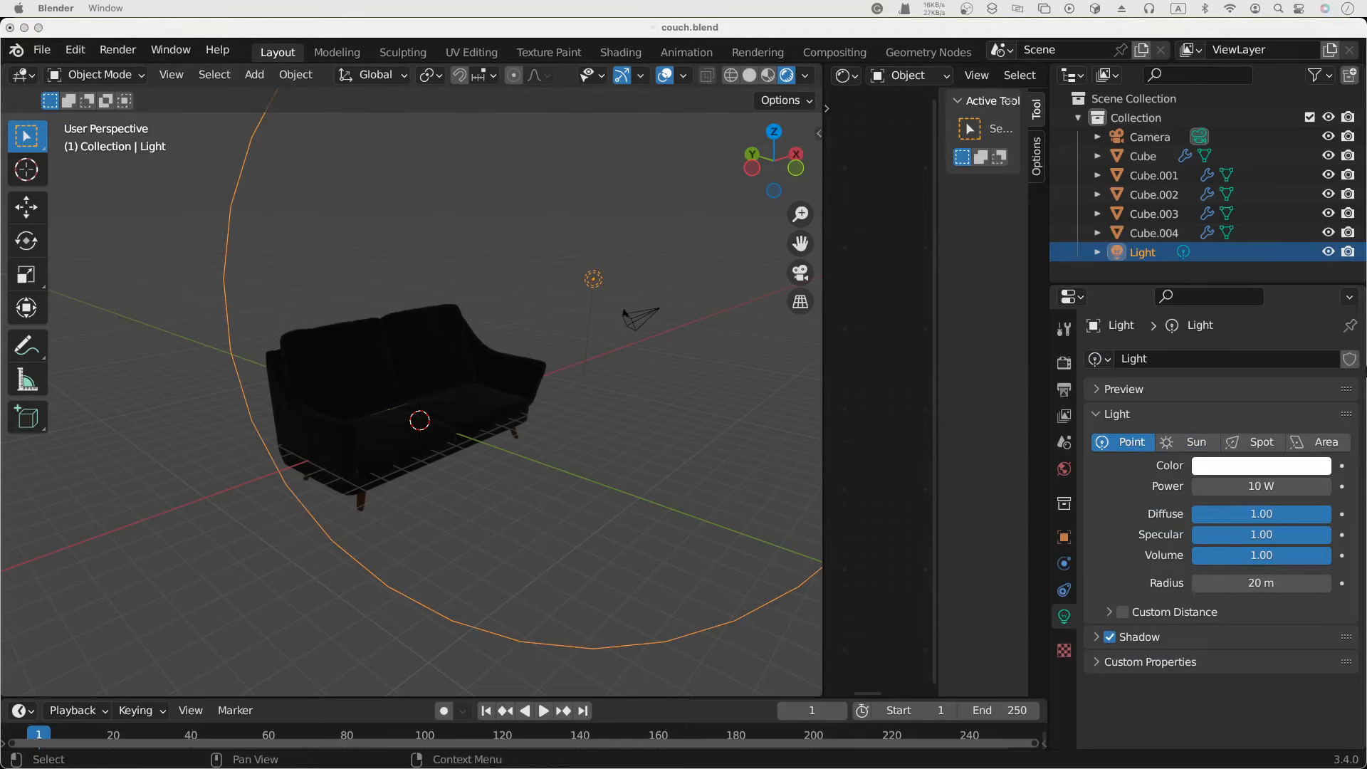
click(1188, 442)
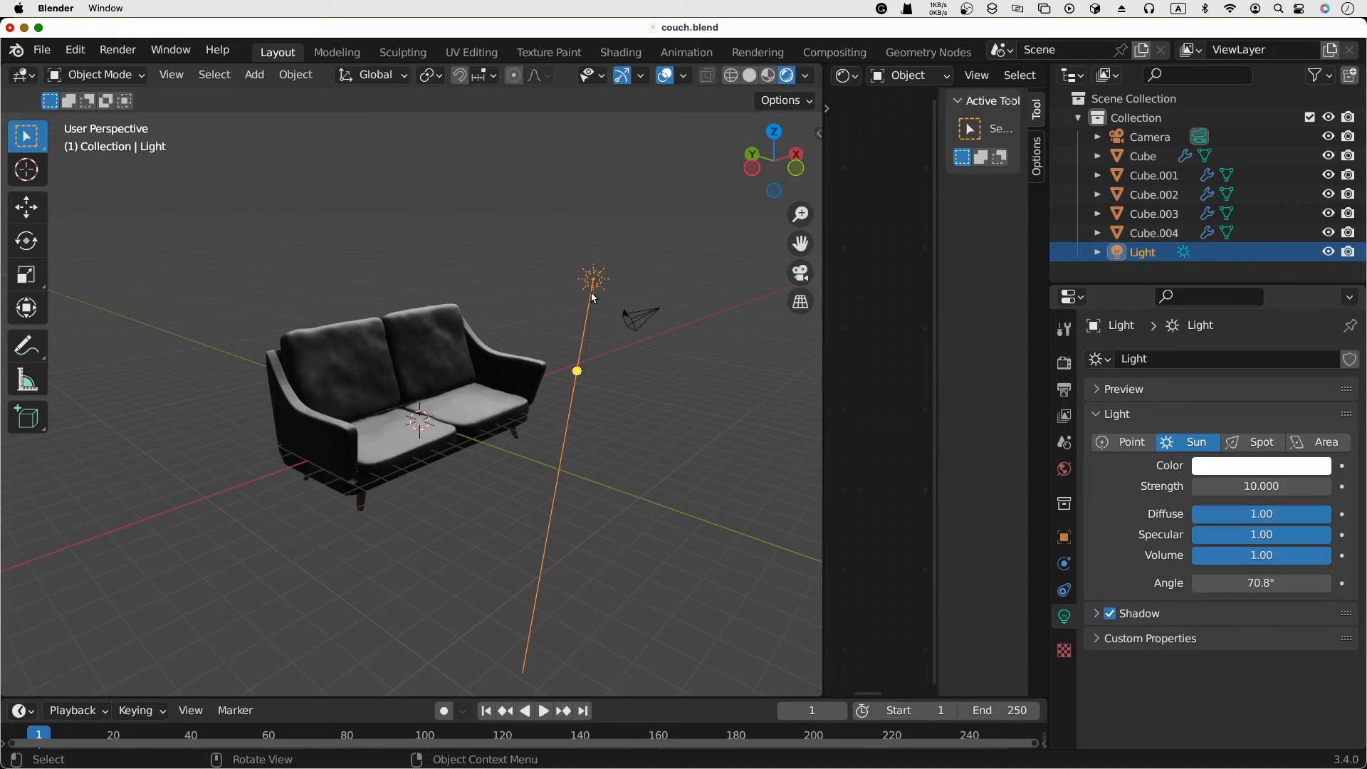
drag(595, 297, 579, 237)
middle_drag(653, 381, 738, 466)
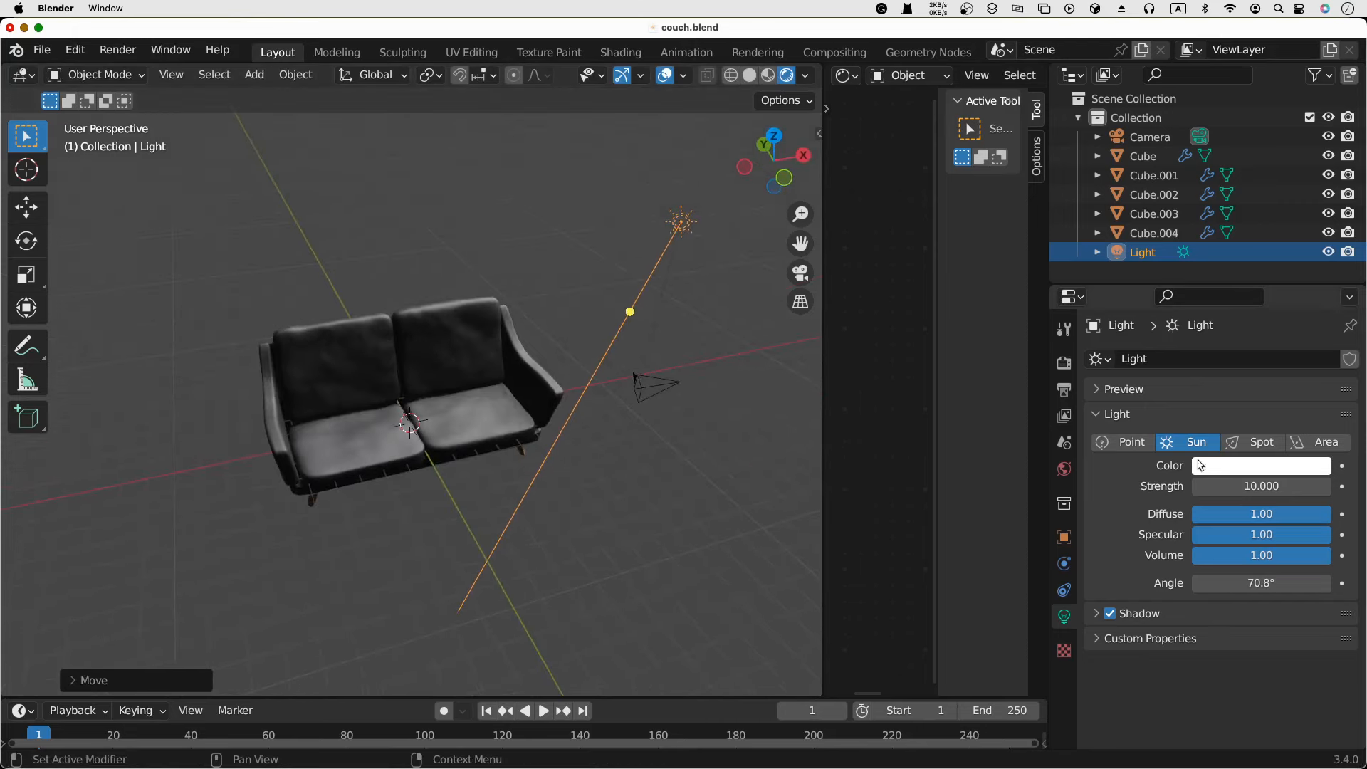
Change the light's type to Point and set its radius to 10 m
click(1251, 444)
click(1164, 445)
click(1133, 443)
click(1262, 584)
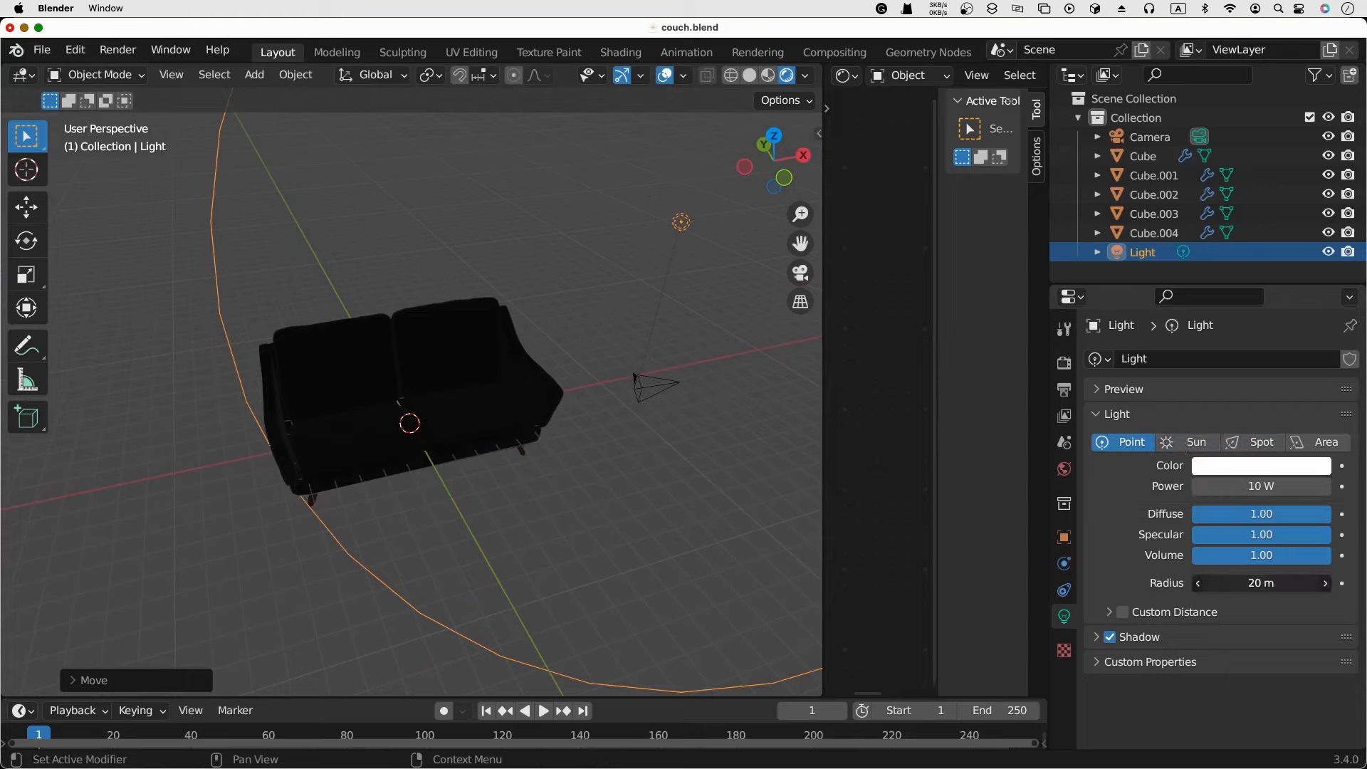
text(10)
key(Return)
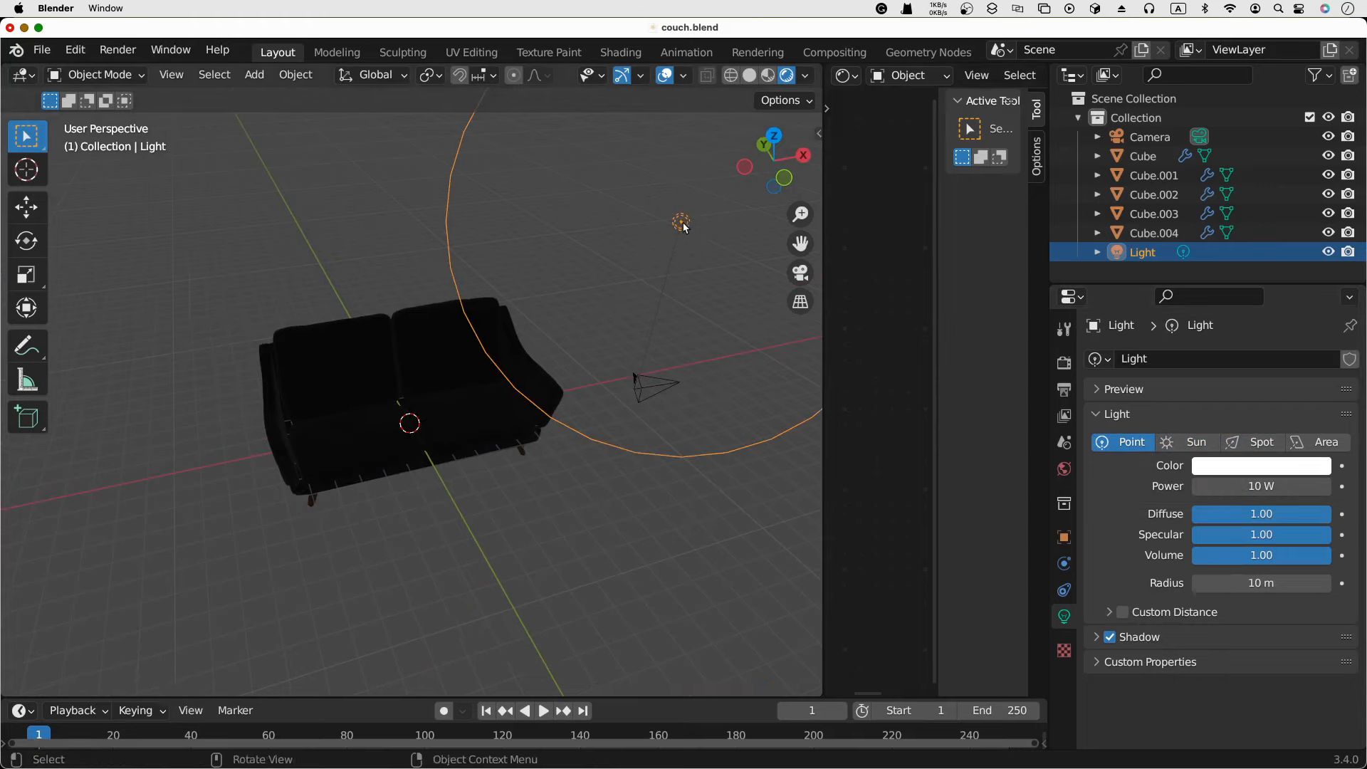
Move the point light down to seat height in front of the couch and set its power to 10000 W
key(g)
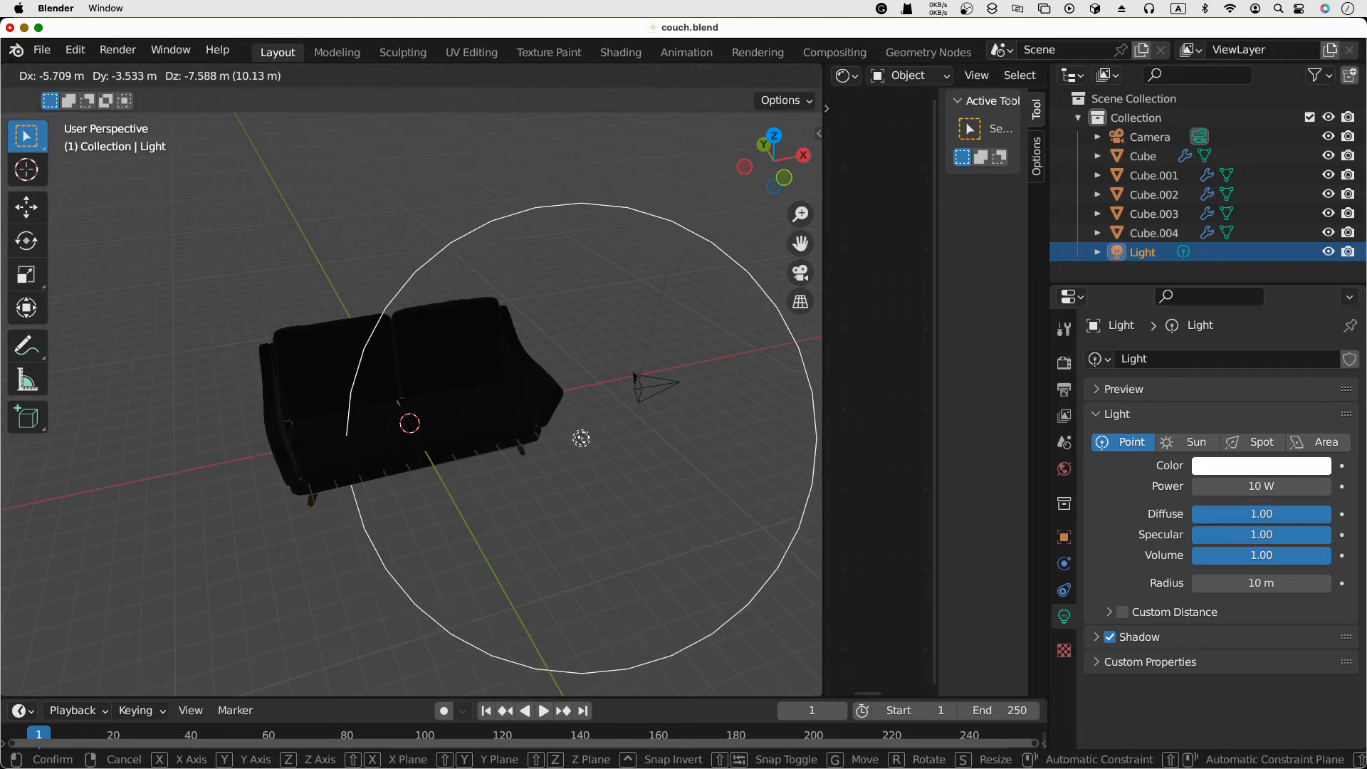
click(613, 428)
click(1255, 492)
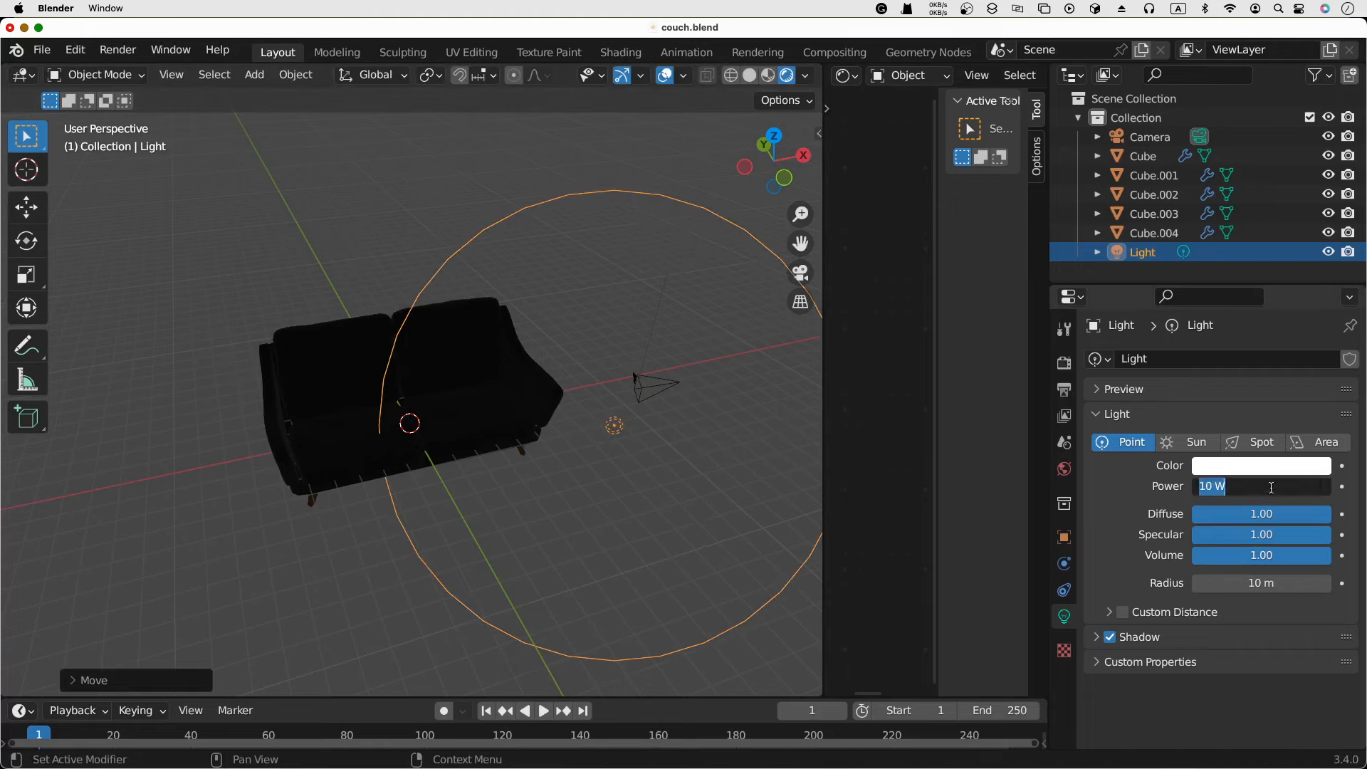
text(10000)
key(Return)
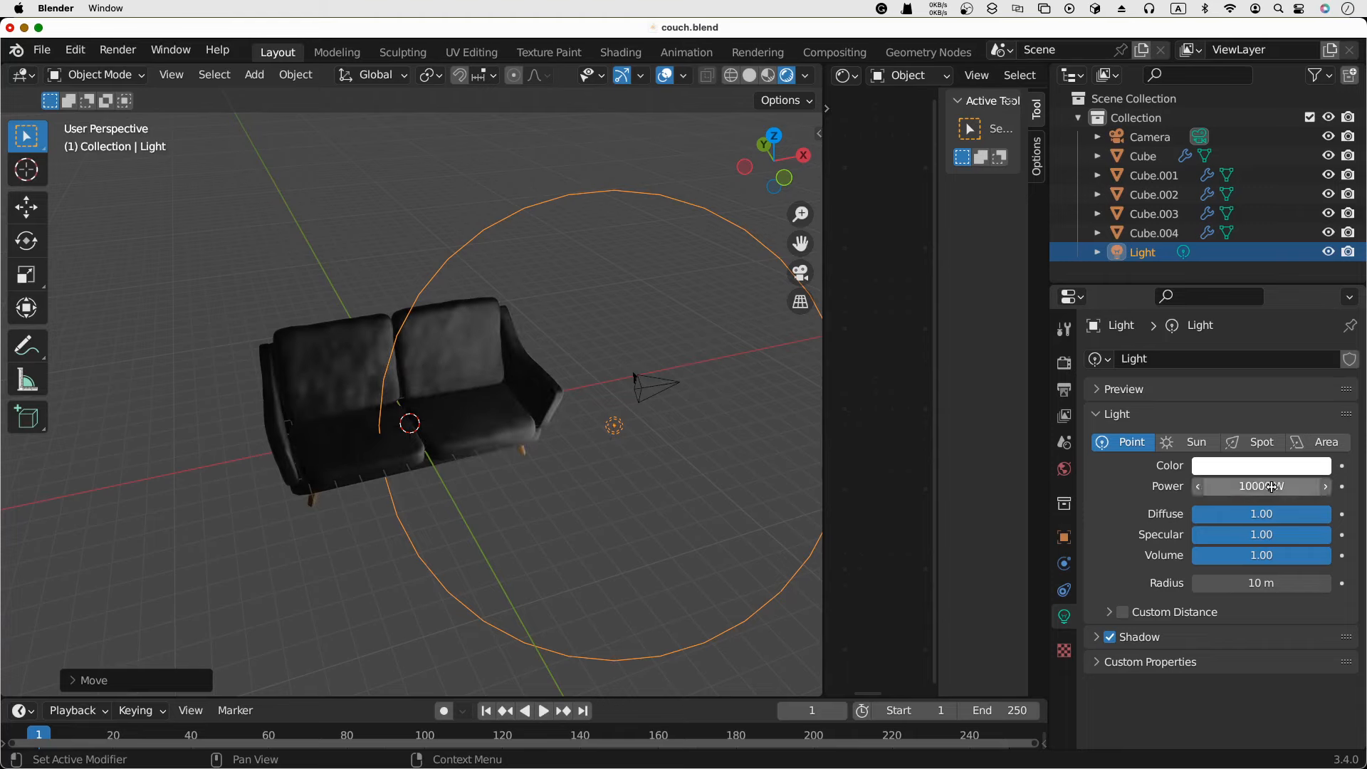
mouse_move(647, 425)
middle_down()
mouse_move(696, 400)
mouse_move(720, 332)
mouse_move(738, 375)
mouse_move(638, 411)
middle_up()
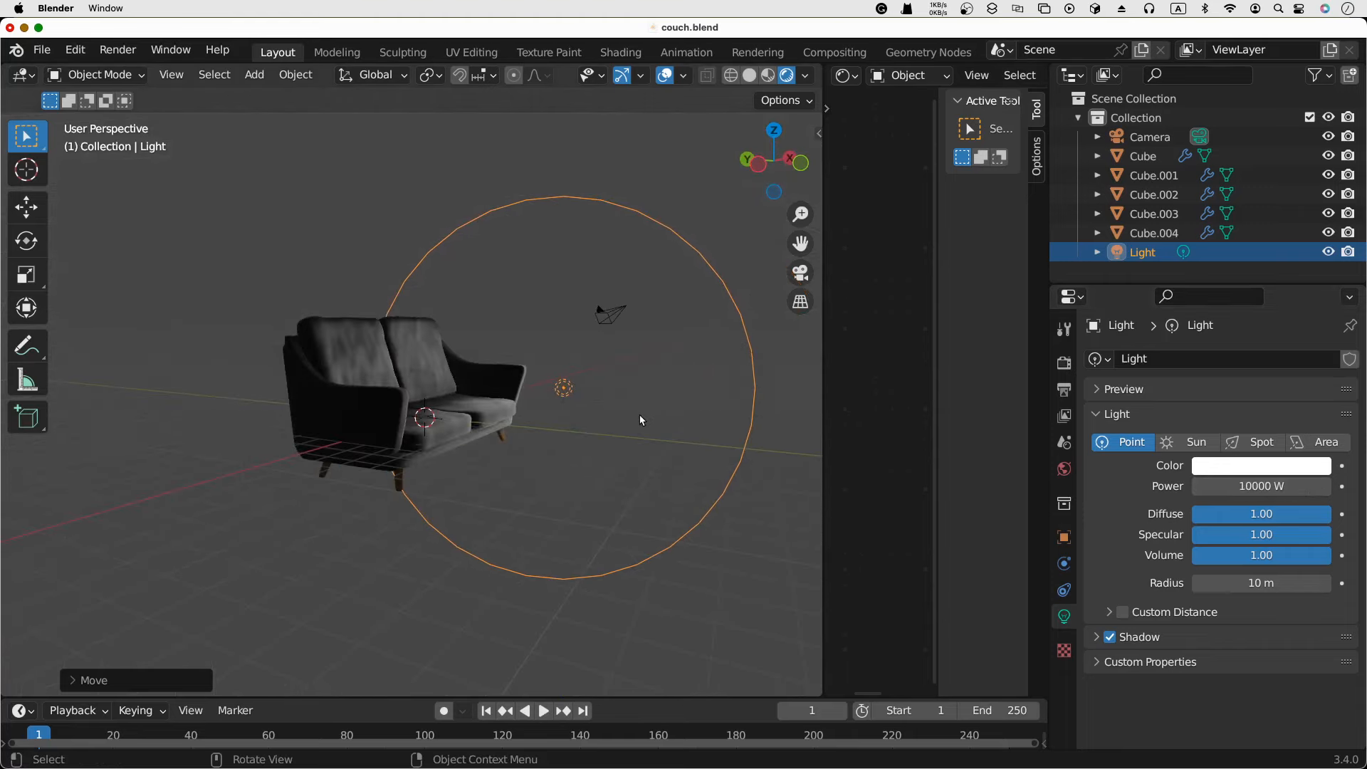
key(KP_1)
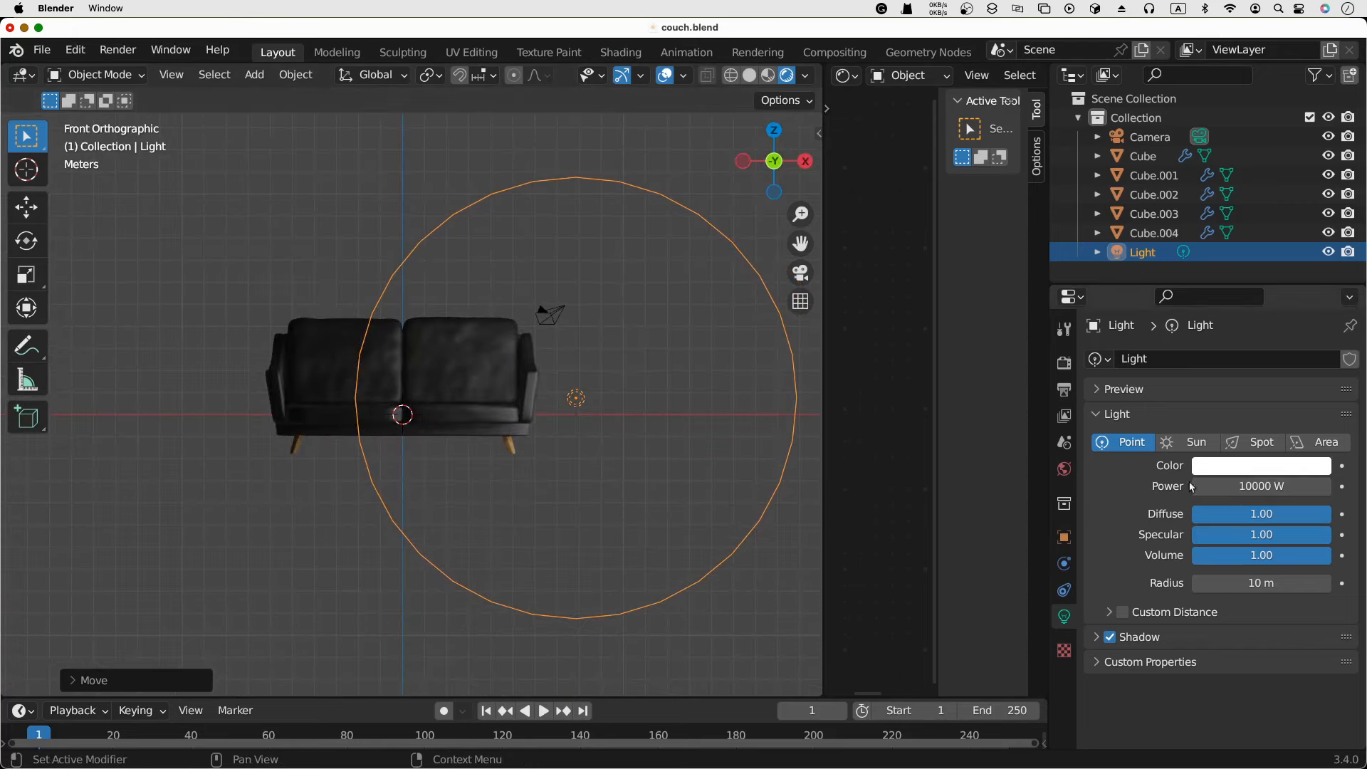
Change the light's type to Sun and set its strength to 10
click(1187, 442)
middle_drag(681, 384, 220, 420)
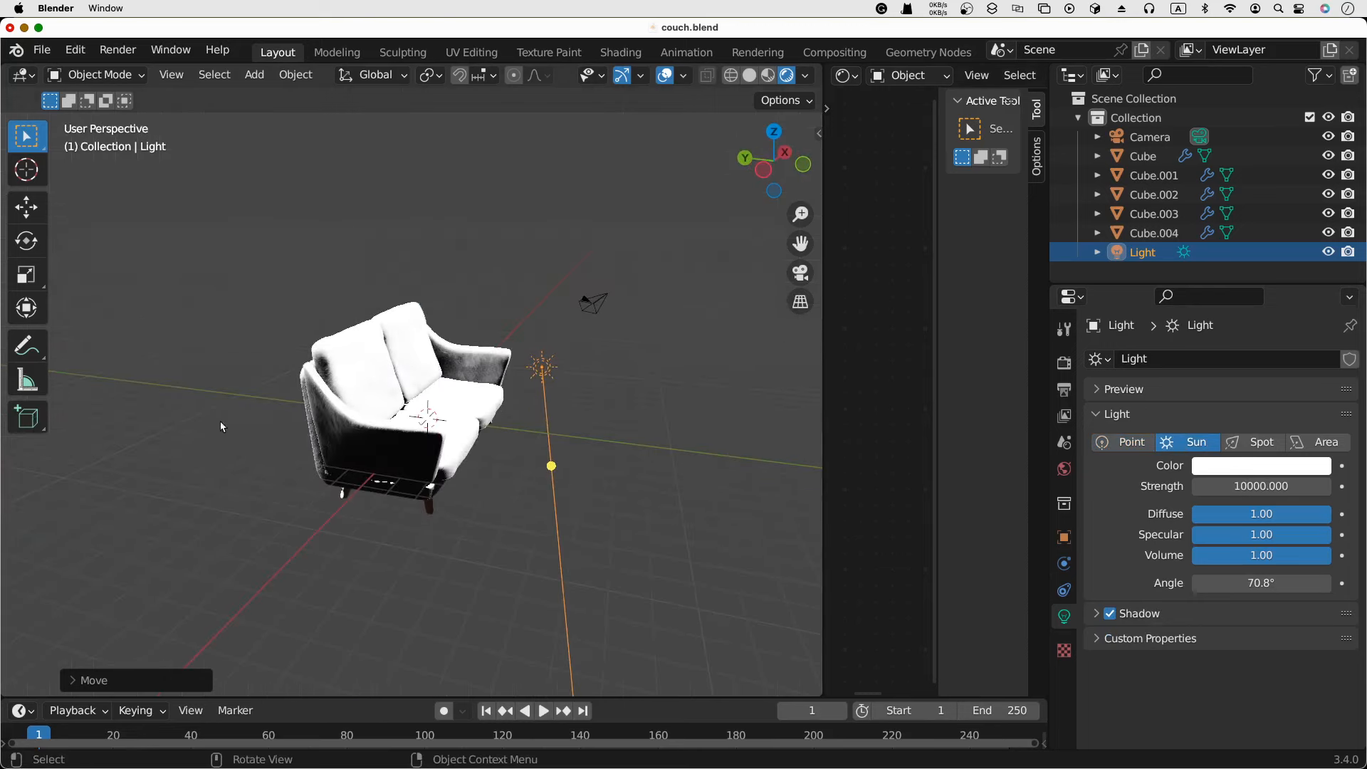
click(1240, 487)
text(10)
key(Return)
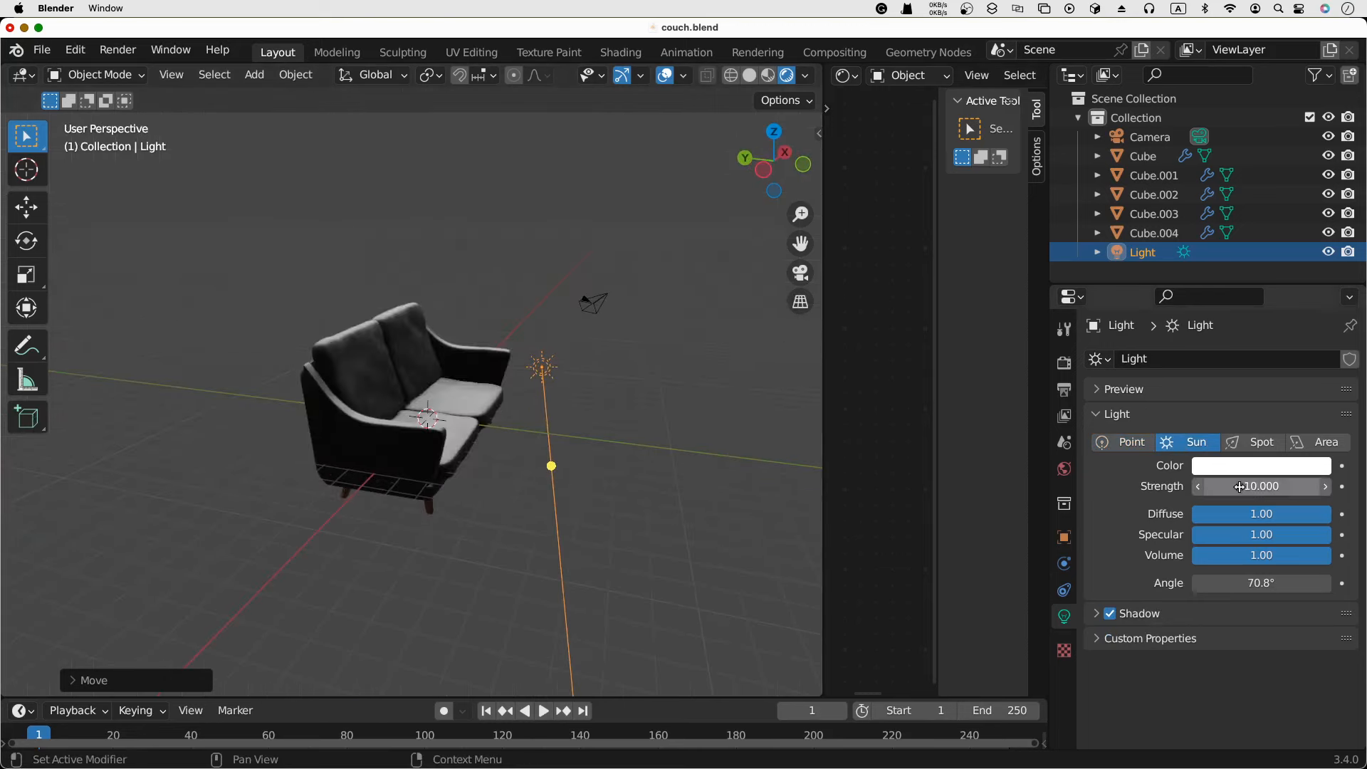
Move the sun light up, well above the couch and the camera
key(g)
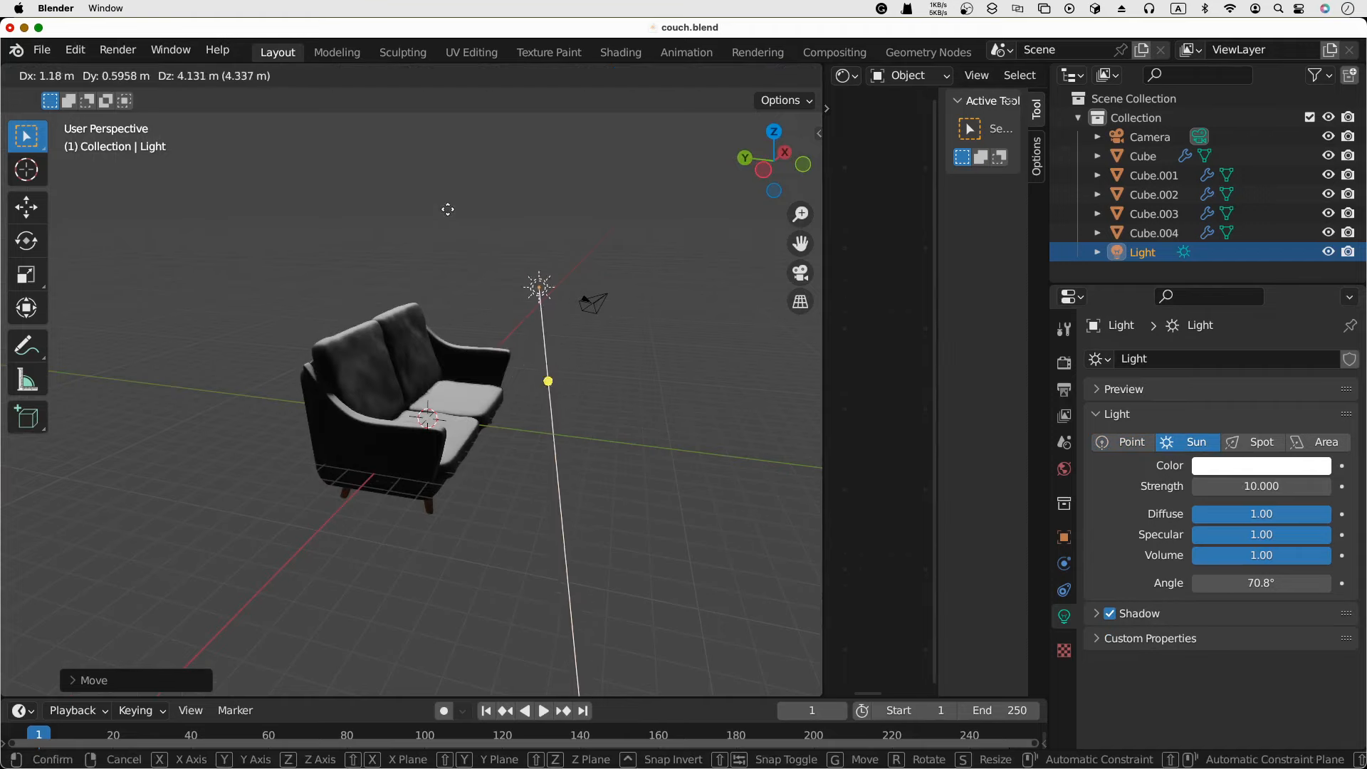
click(476, 173)
middle_drag(448, 287, 313, 267)
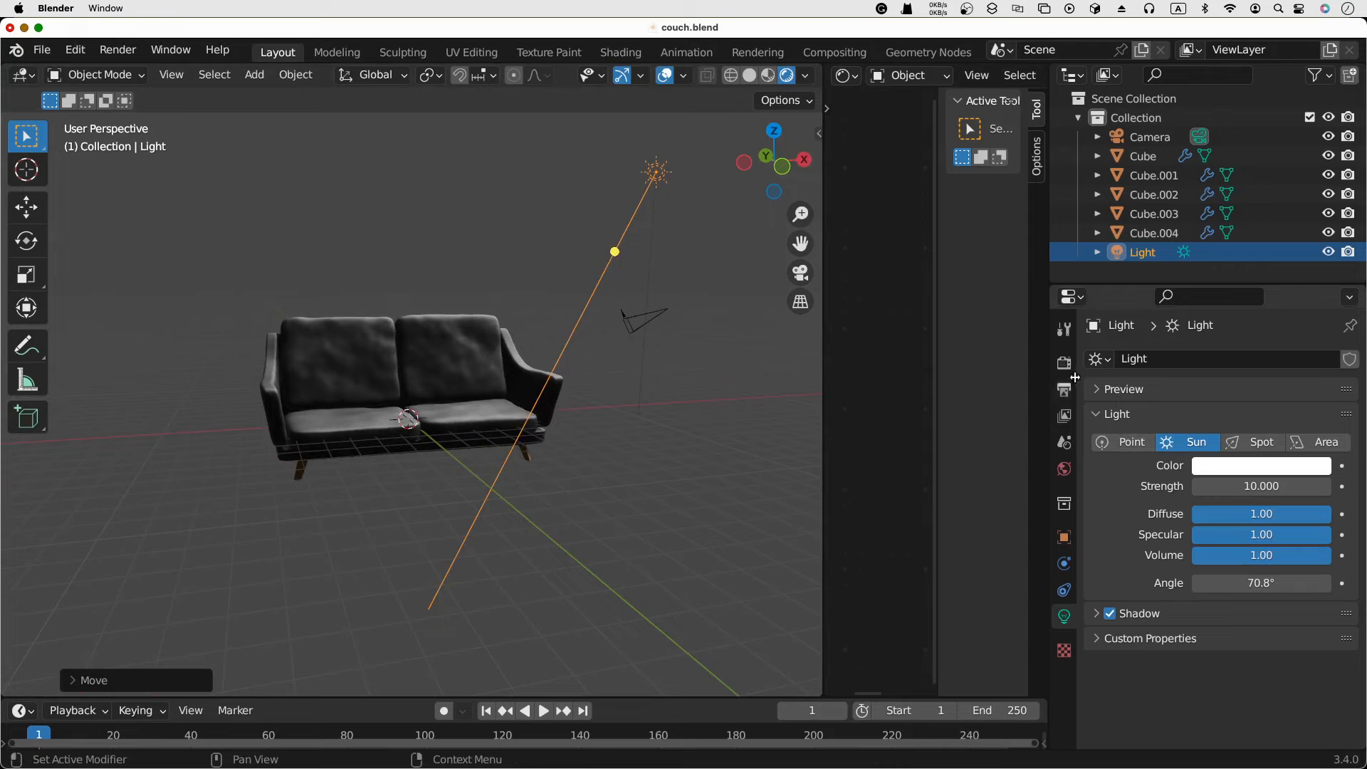
Switch the scene's render engine to Cycles and inspect the couch up close in the rendered view
click(1064, 363)
click(1262, 359)
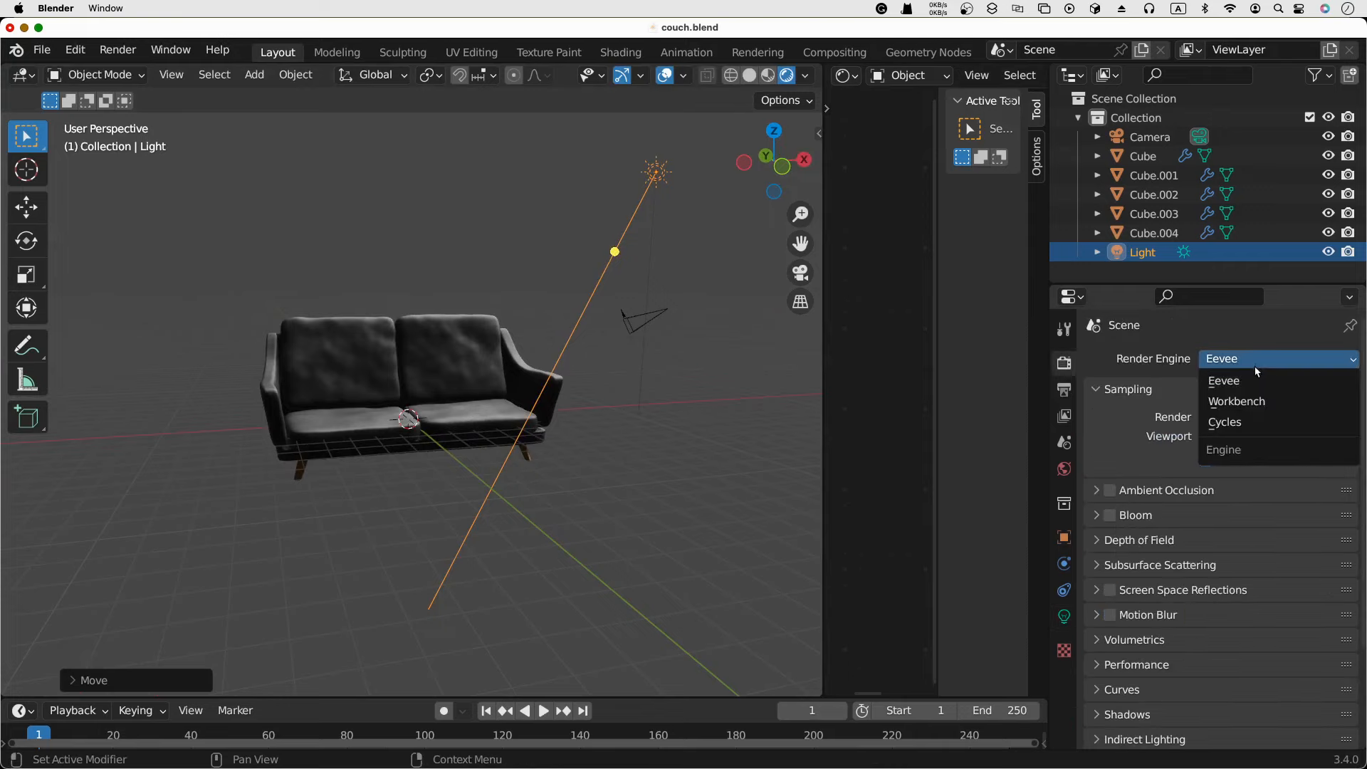
click(1253, 423)
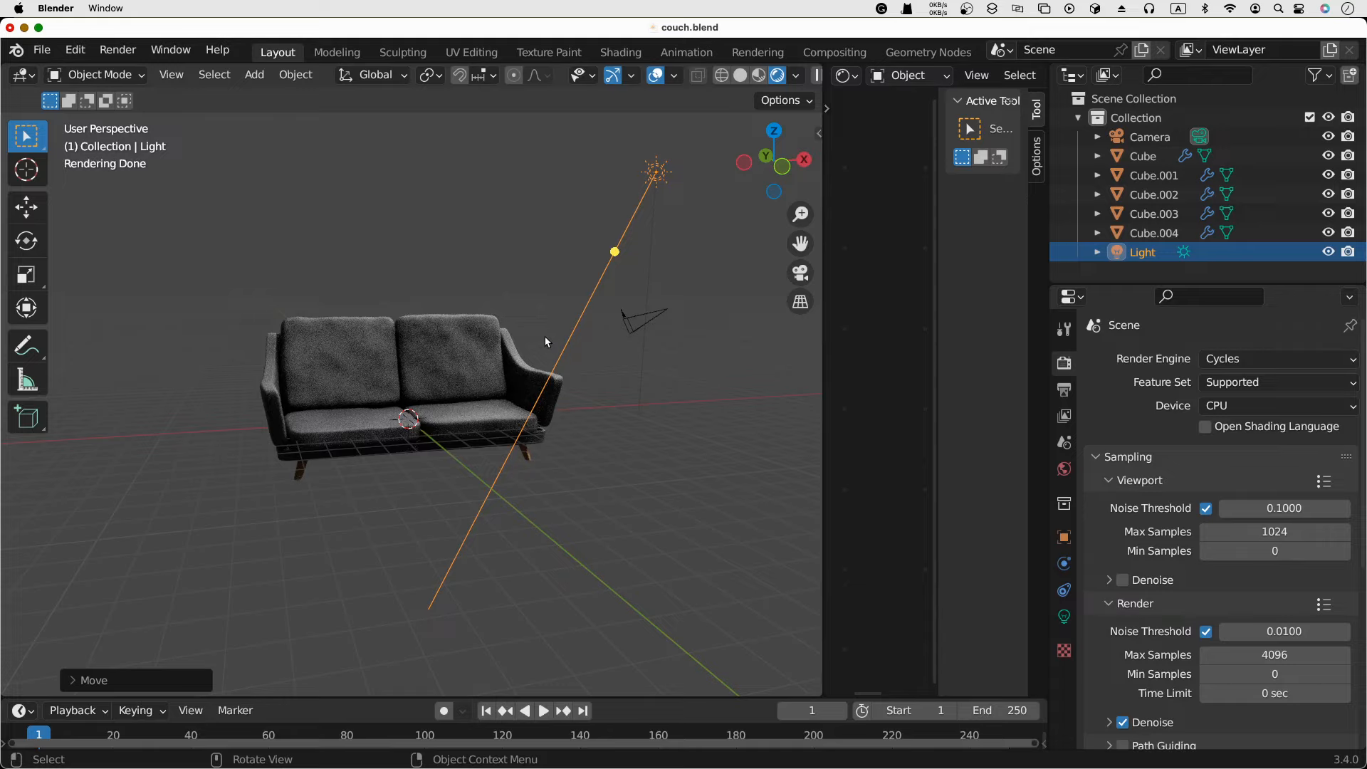
mouse_move(544, 336)
middle_down()
mouse_move(573, 343)
mouse_move(554, 335)
middle_up()
scroll(554, 335, up, 5)
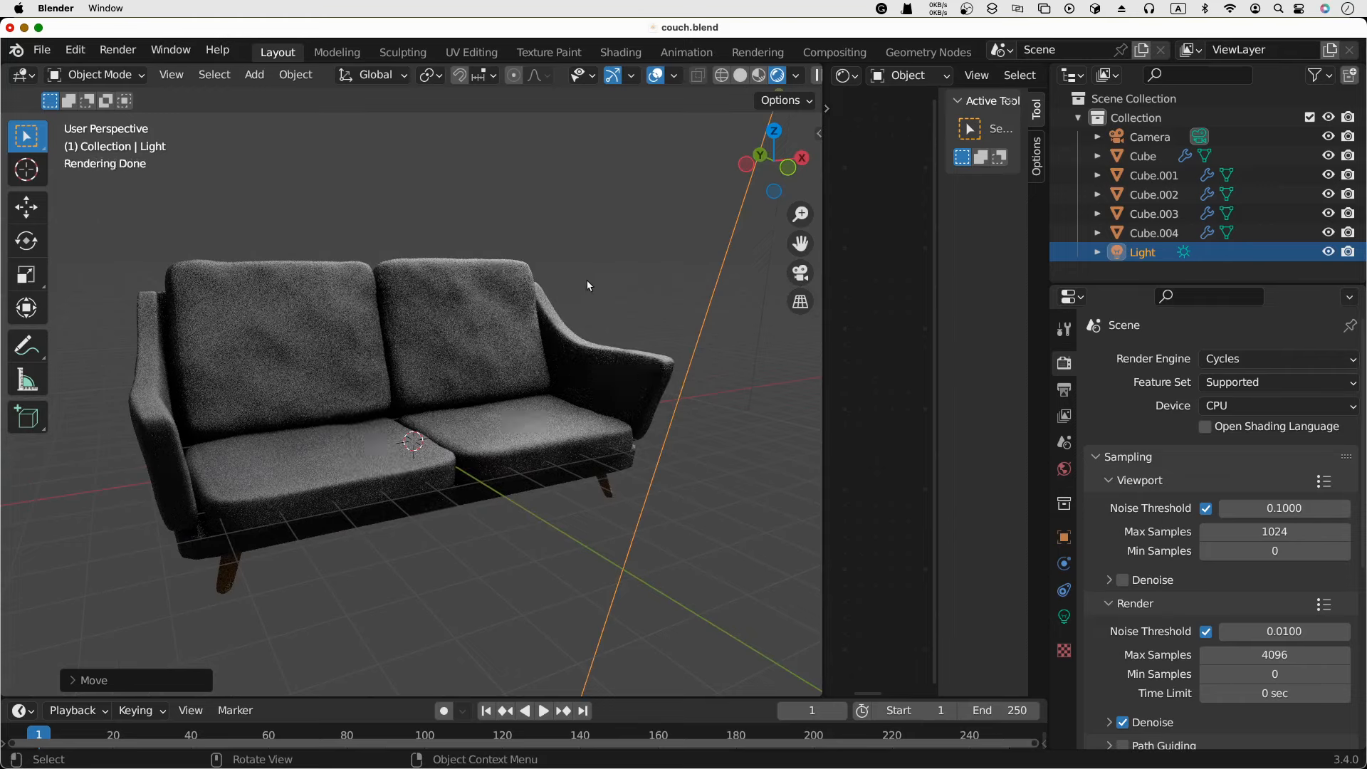
middle_drag(588, 280, 609, 284)
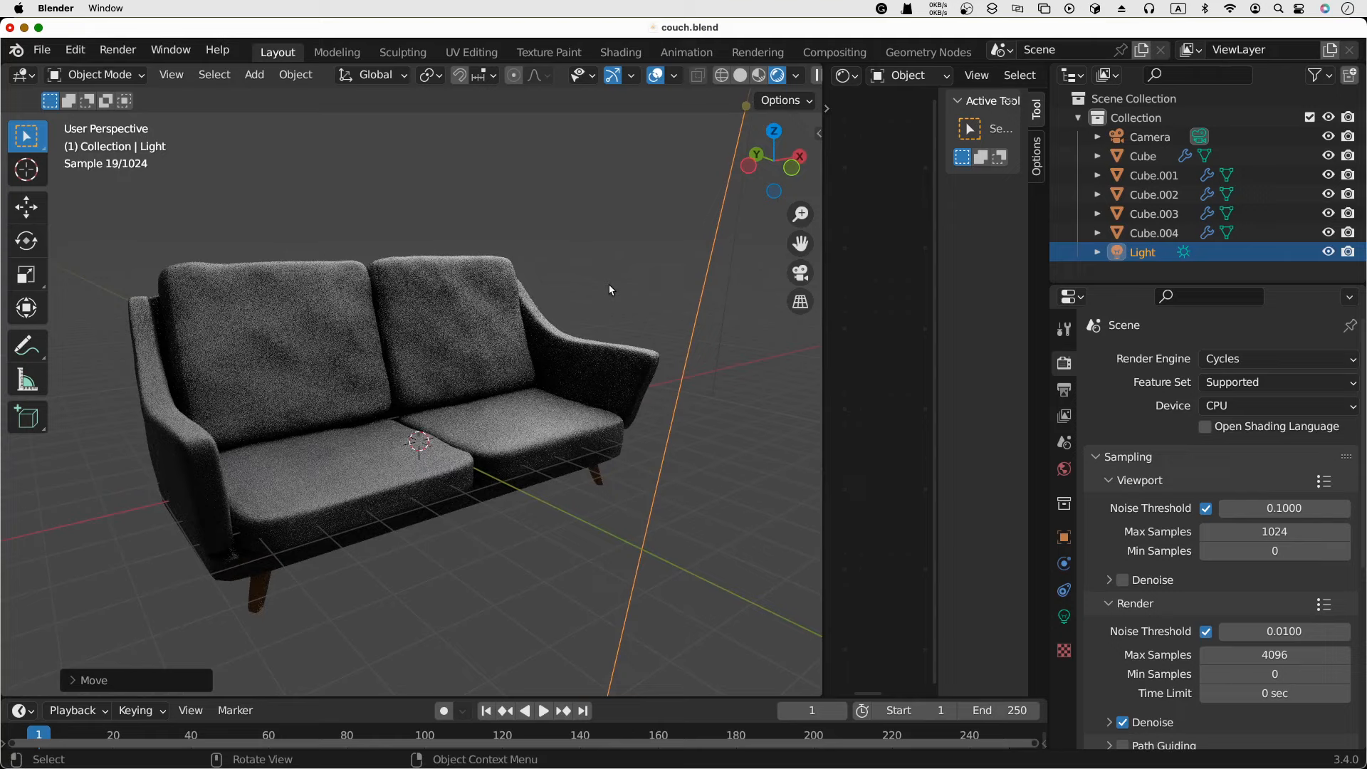